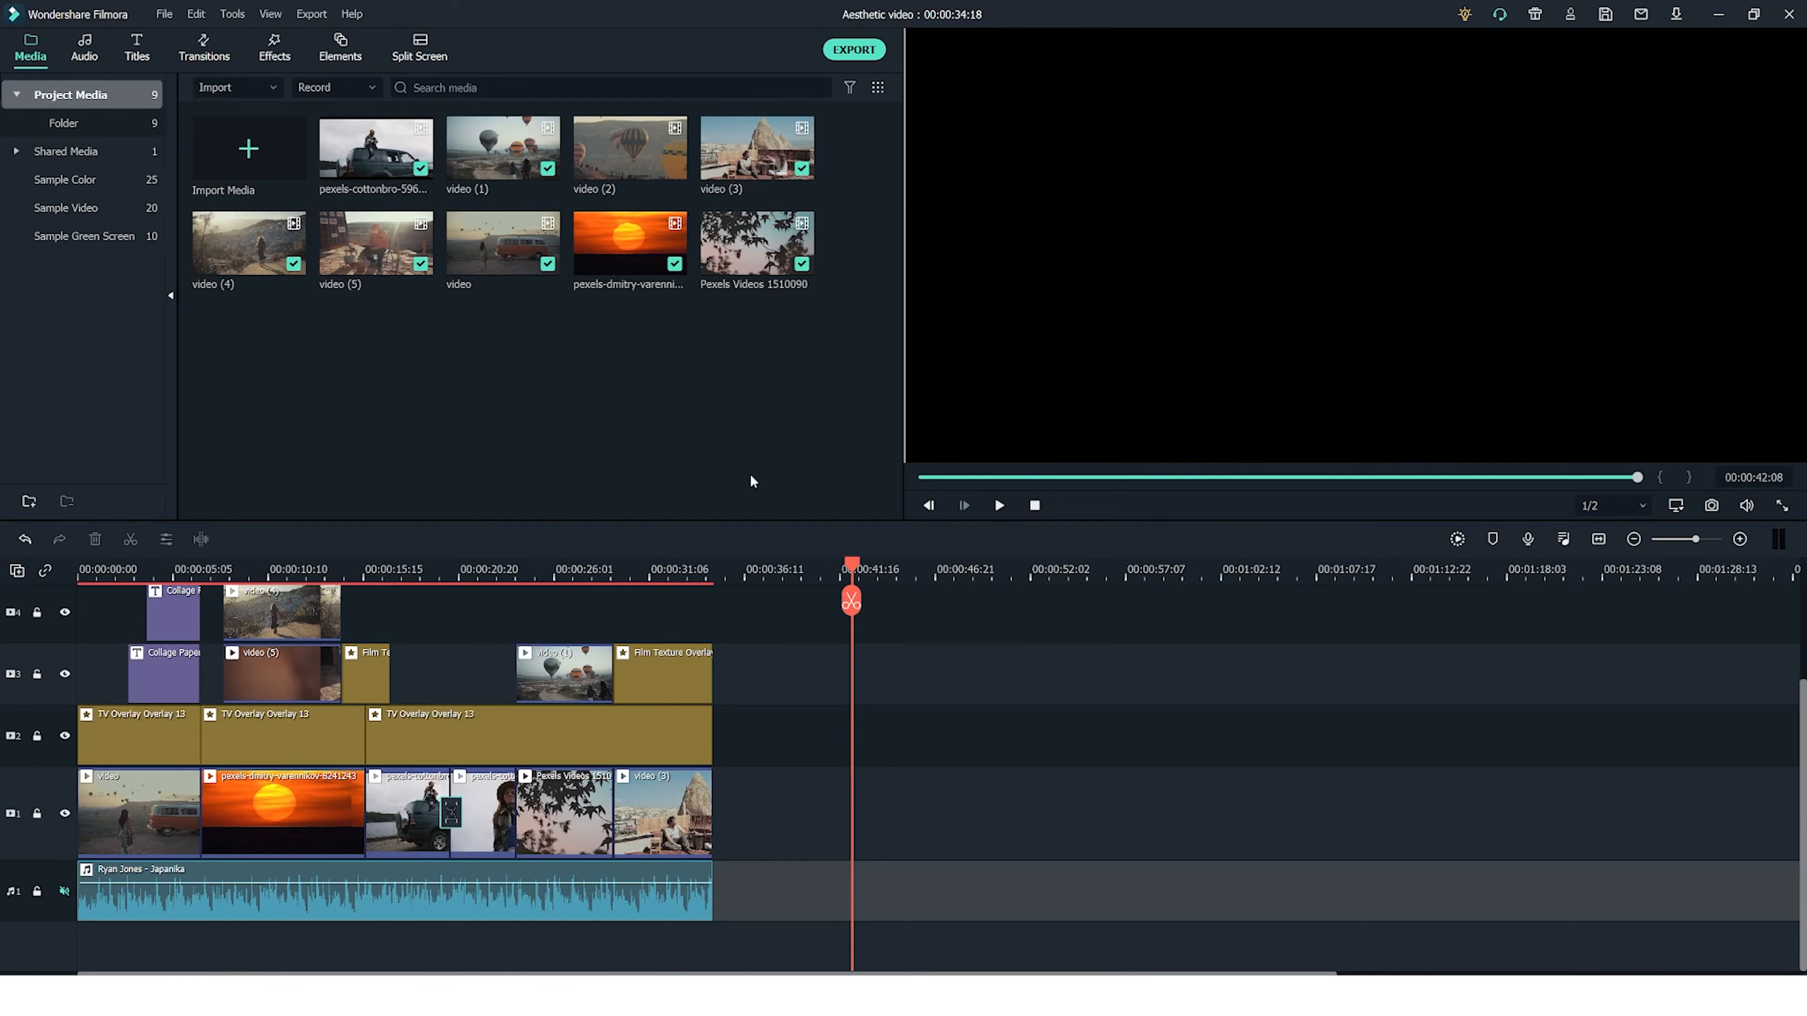
Step: Preview the Feet on Wood track from the Young & Bright music category
click(85, 50)
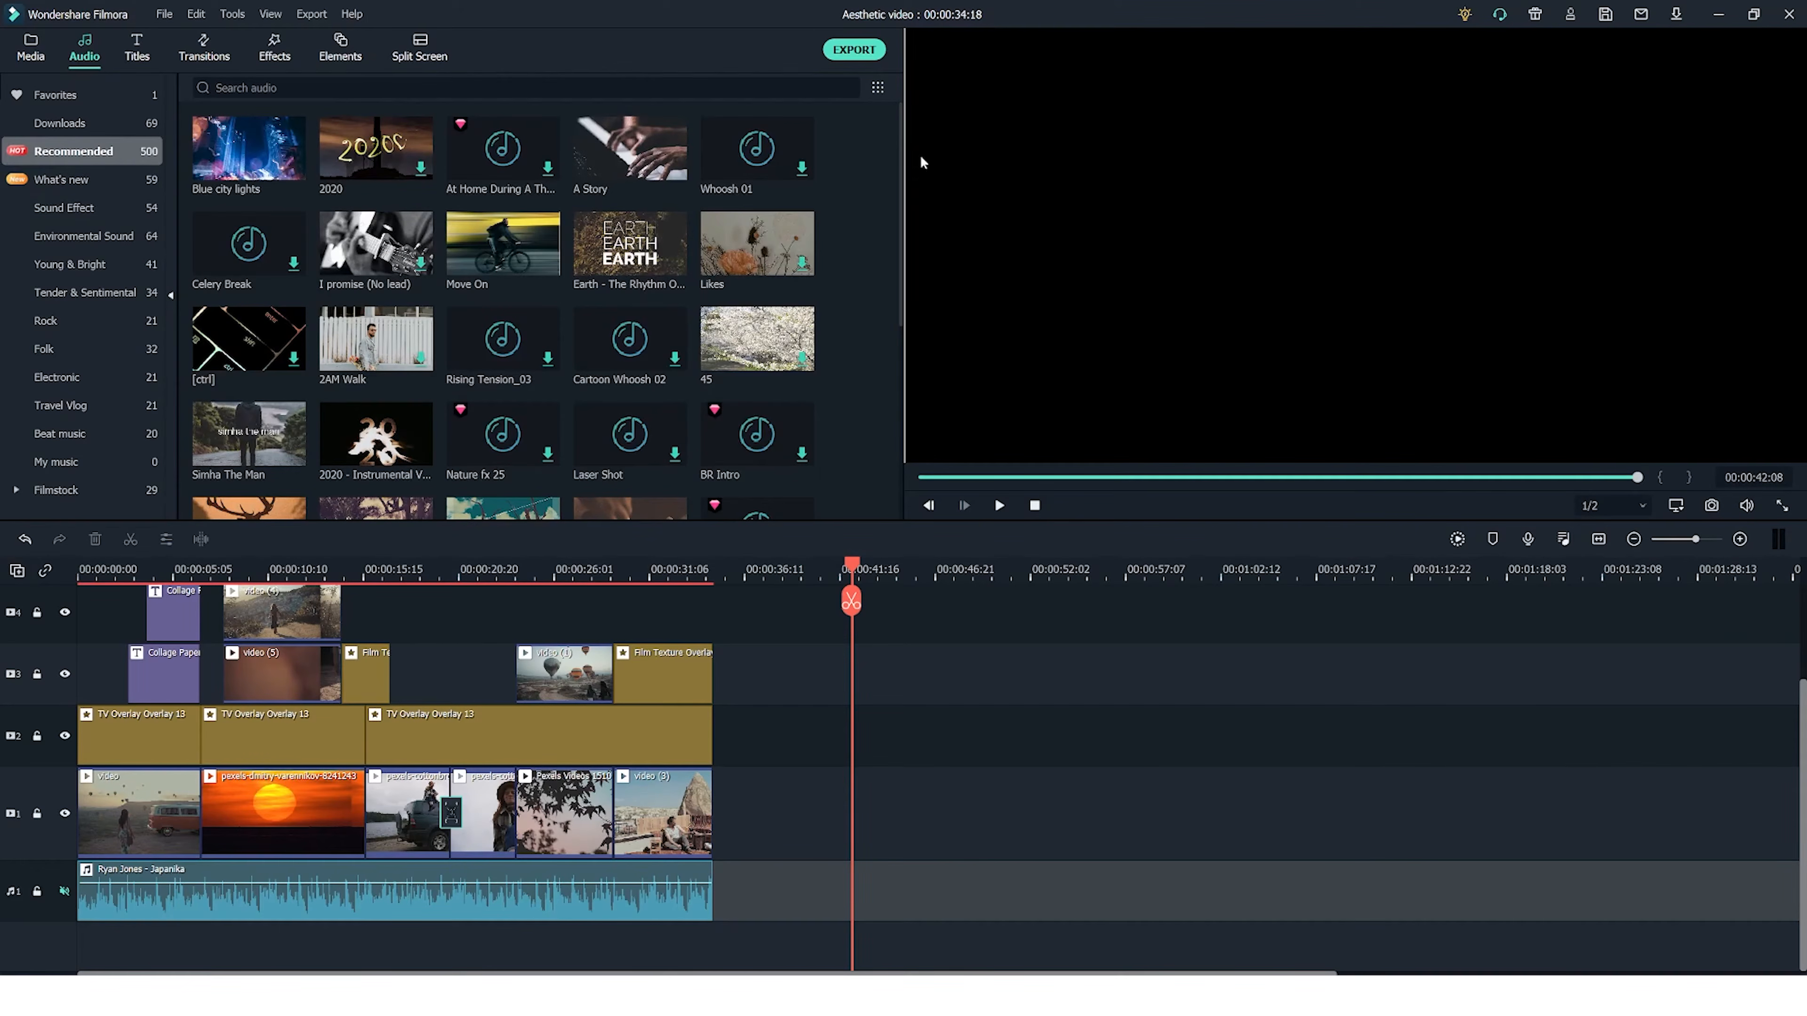
click(114, 269)
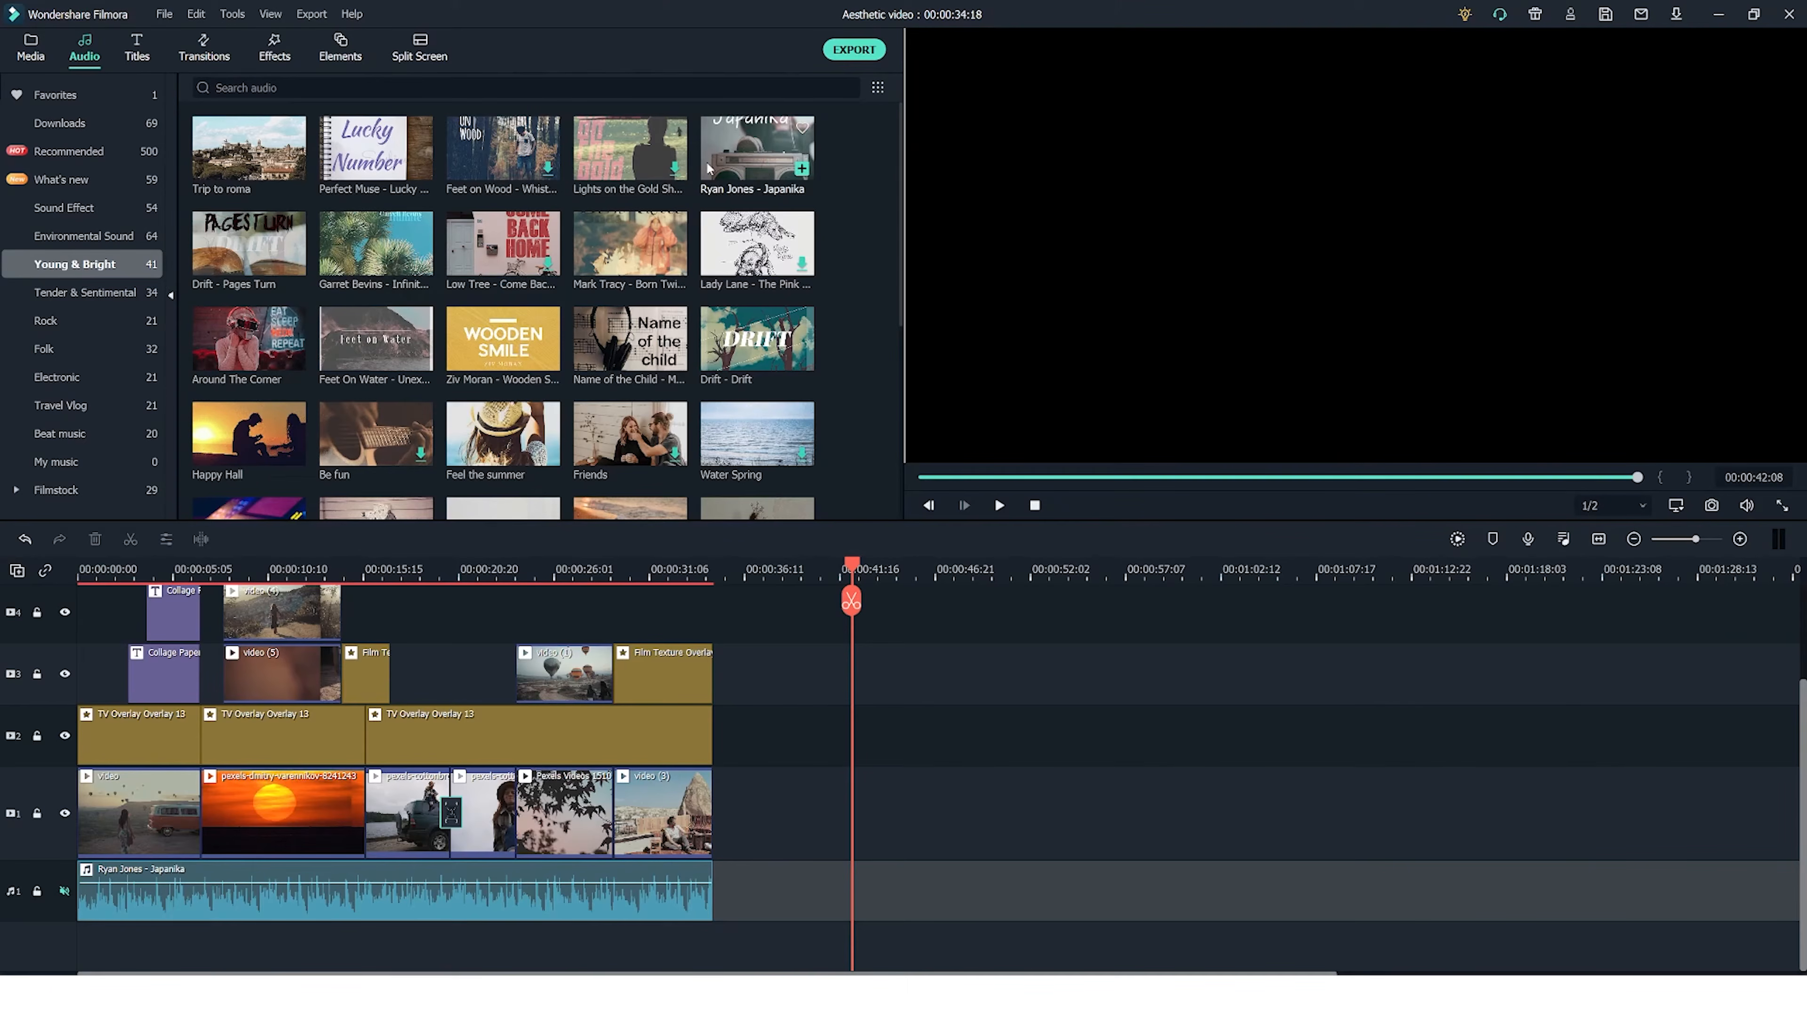
click(507, 158)
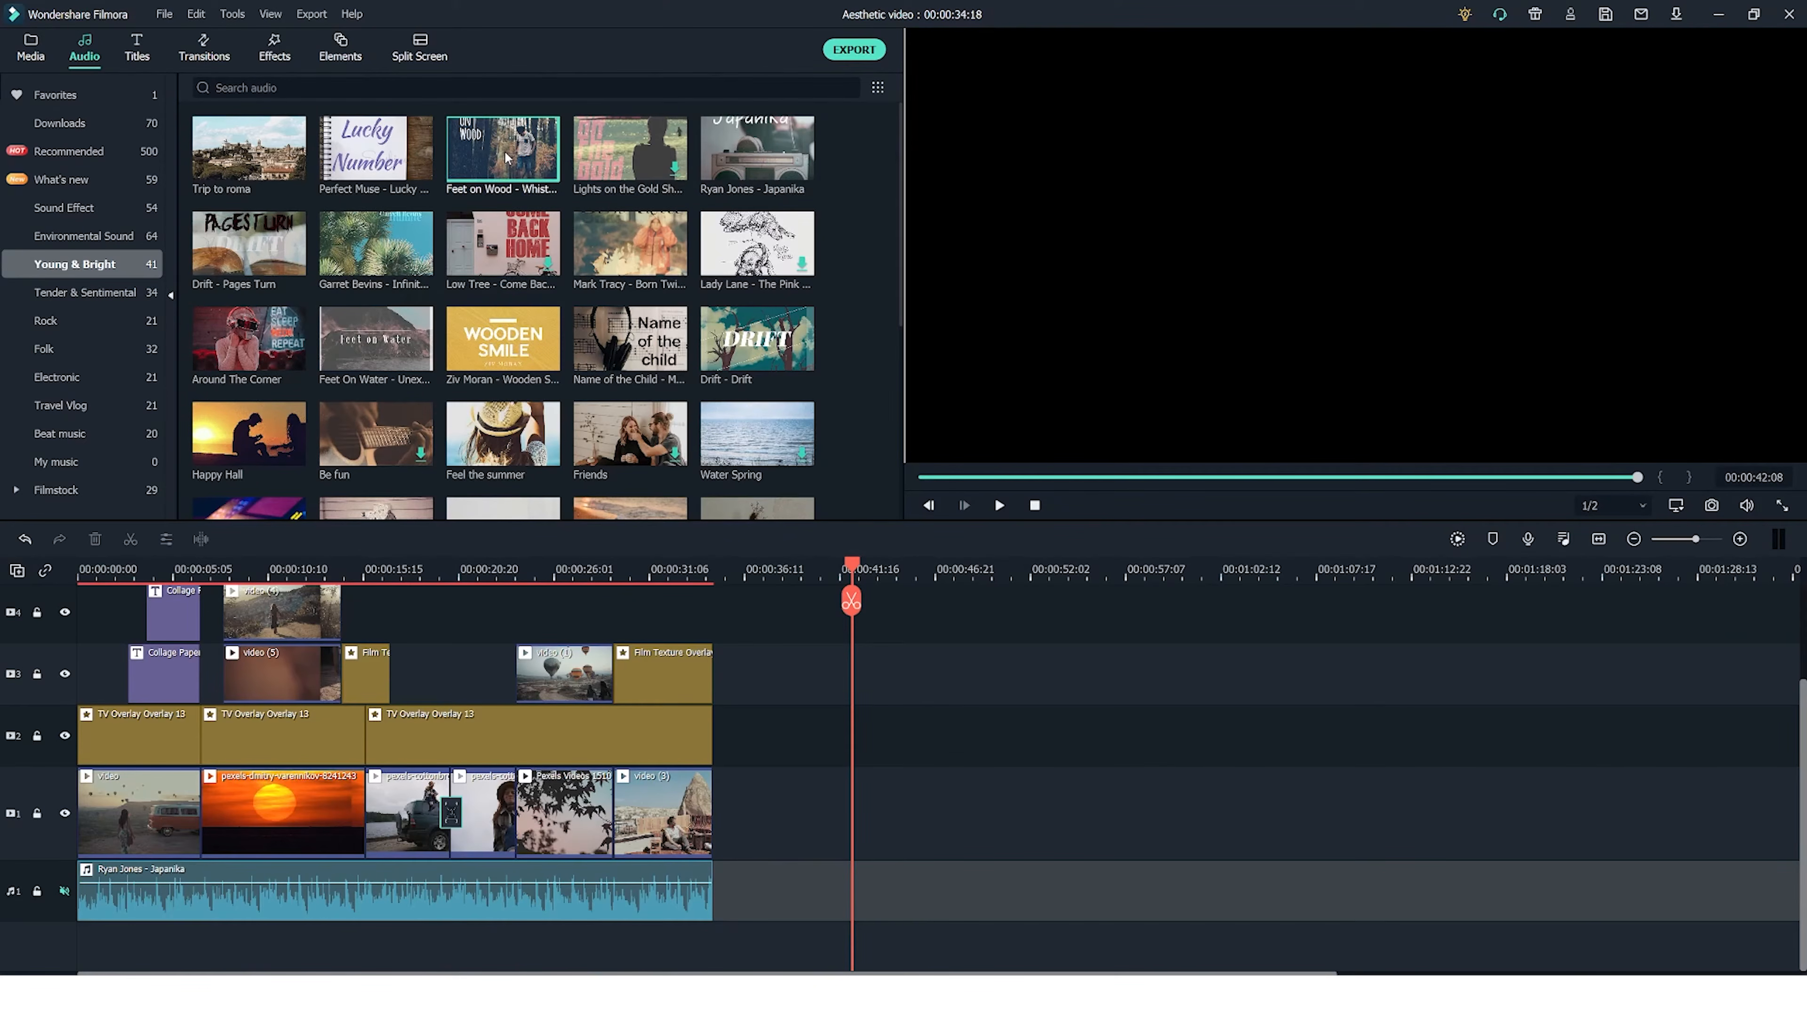
double_click(507, 158)
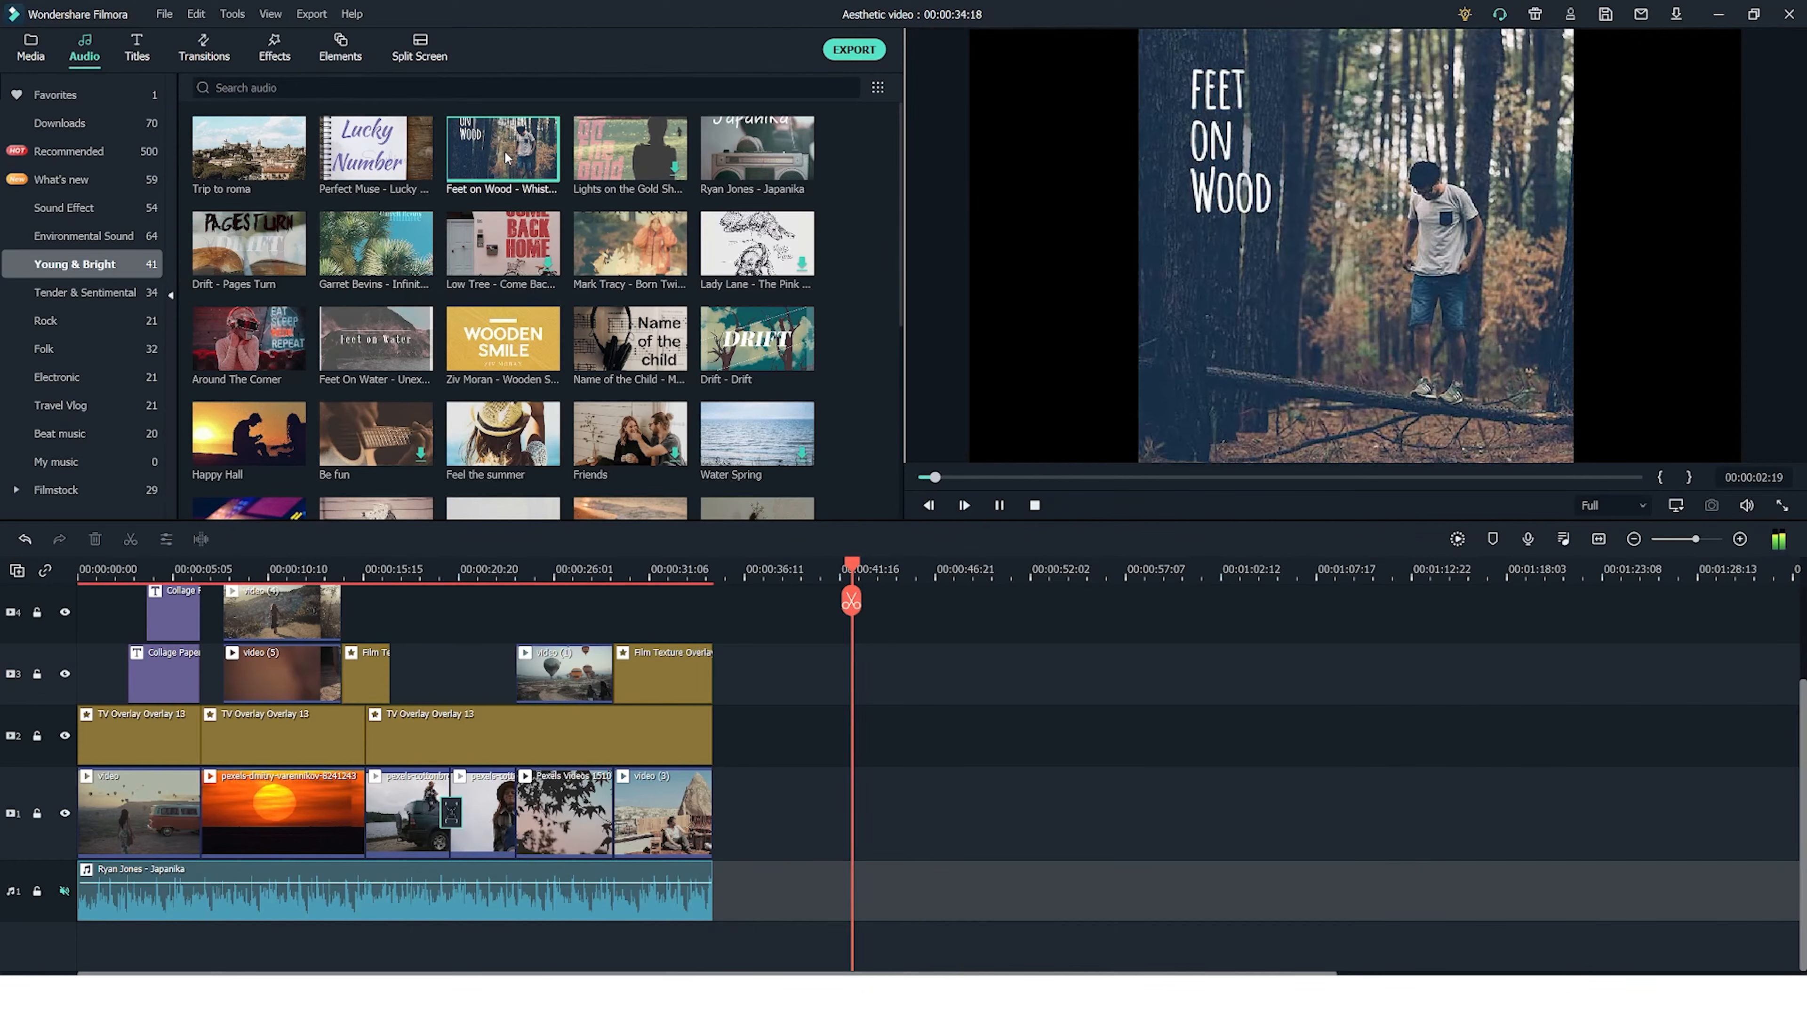
click(999, 505)
Step: Place the Japanika music track and all nine project media clips on the timeline at the playhead, after the finished sequence
drag(757, 142, 852, 902)
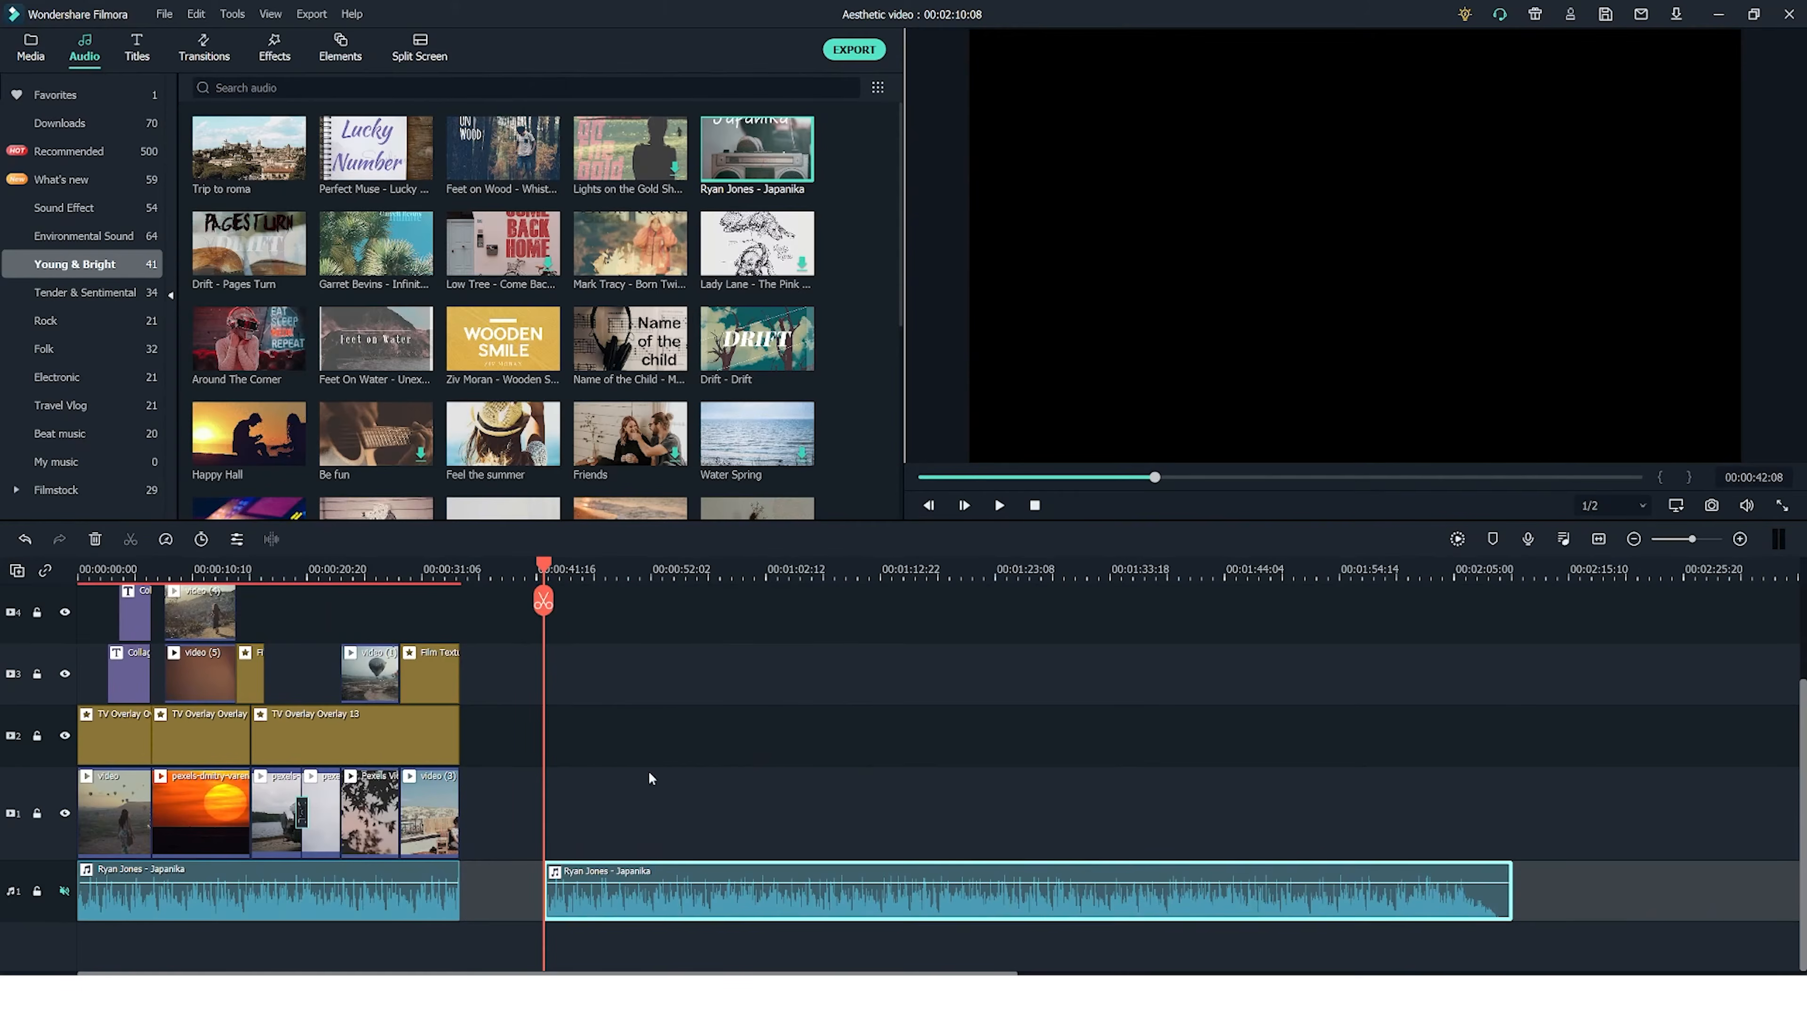
click(31, 47)
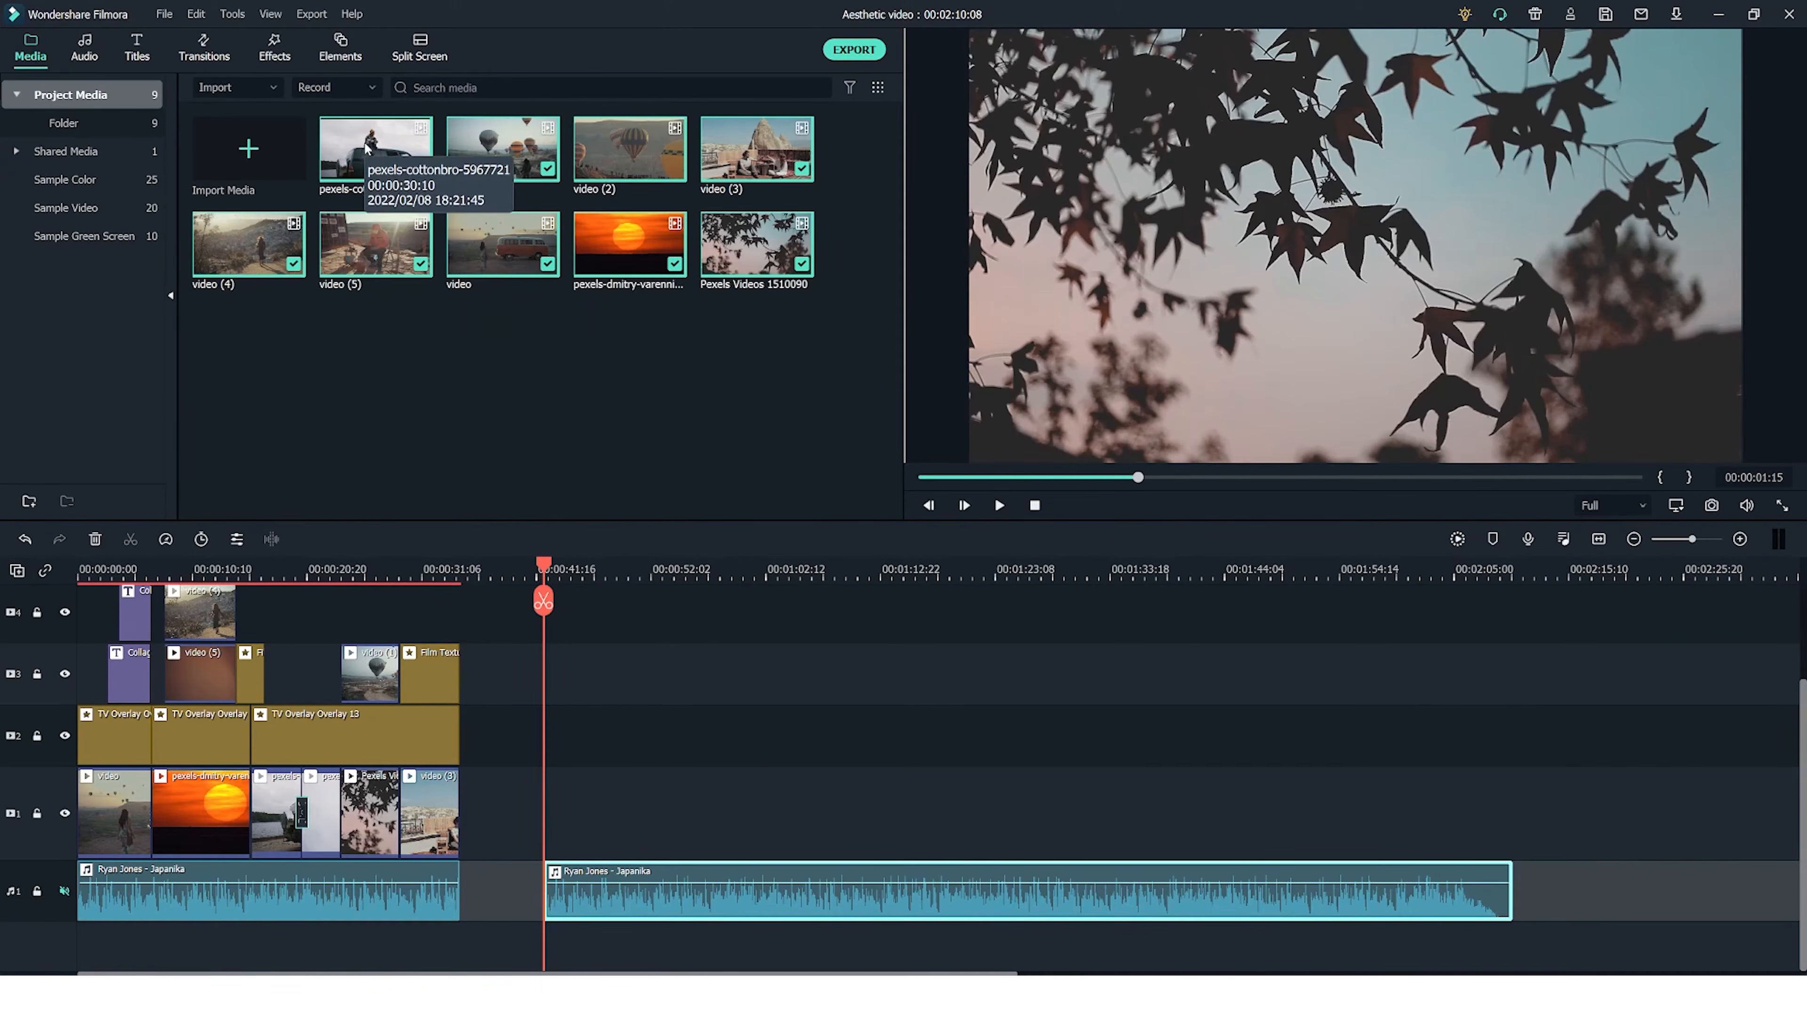
drag(366, 149, 565, 852)
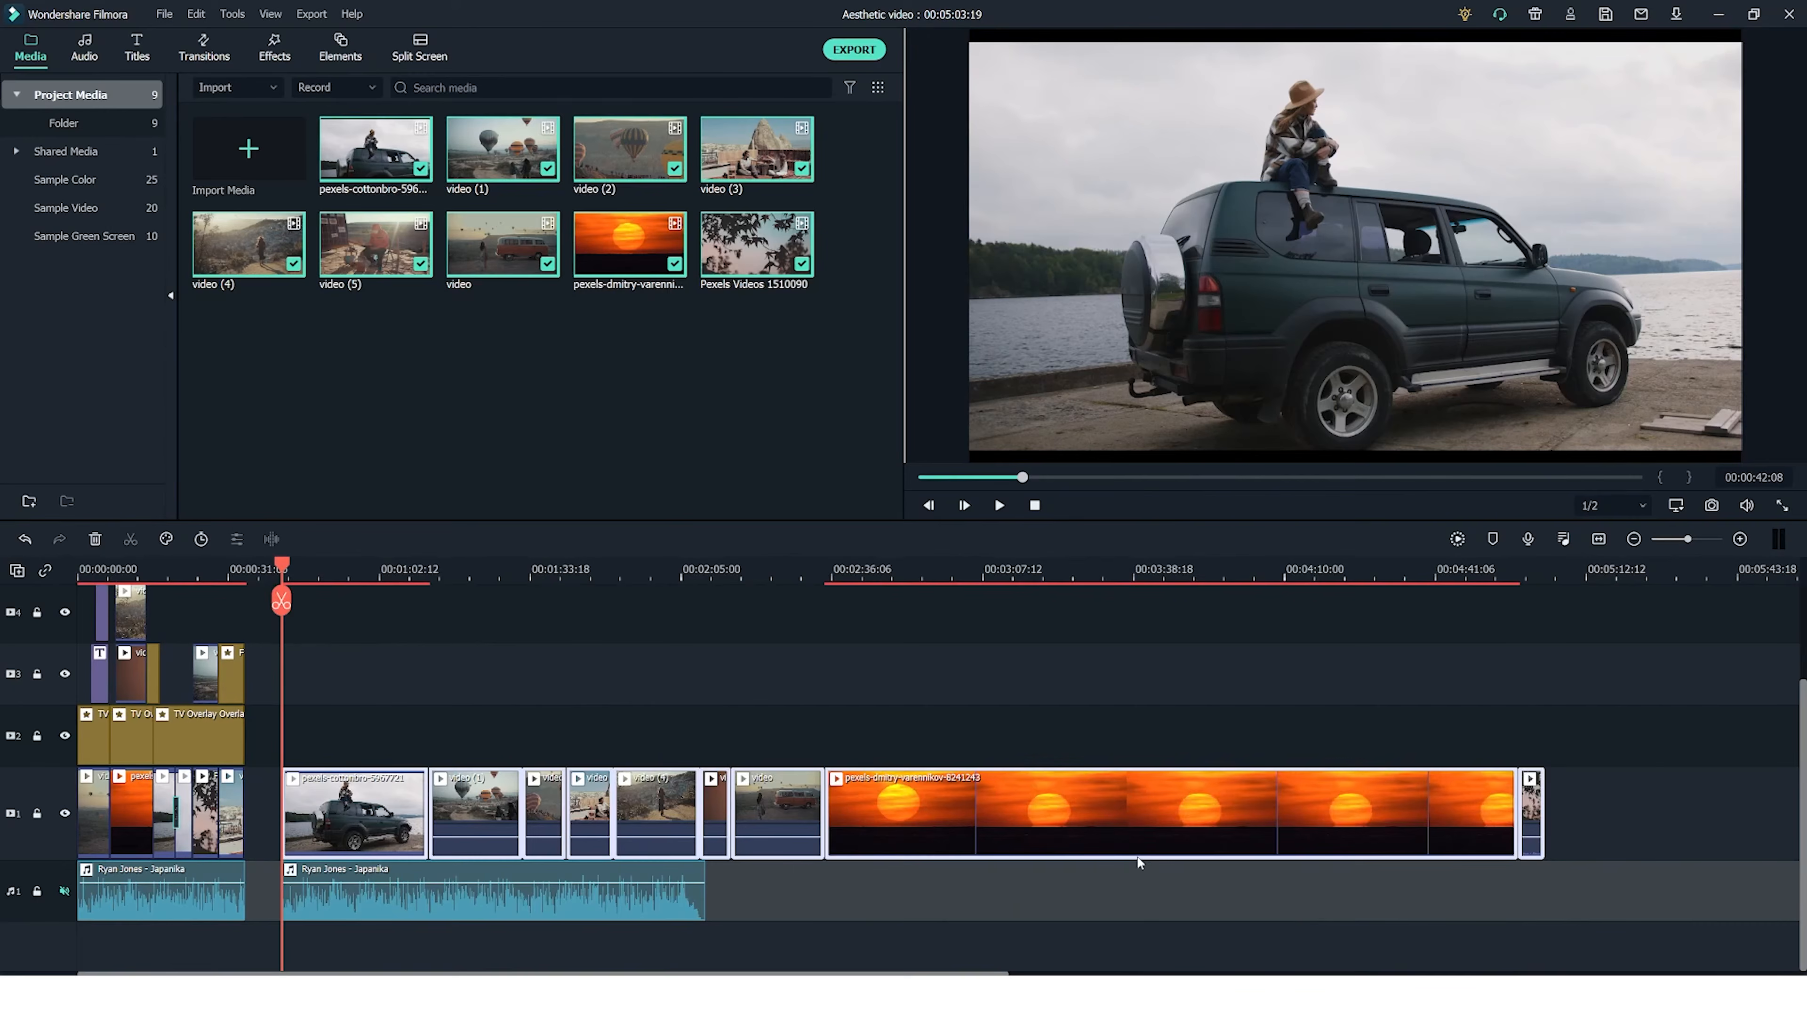
Step: Detach the audio from all newly placed video clips and remove the detached audio clips
right_click(1021, 817)
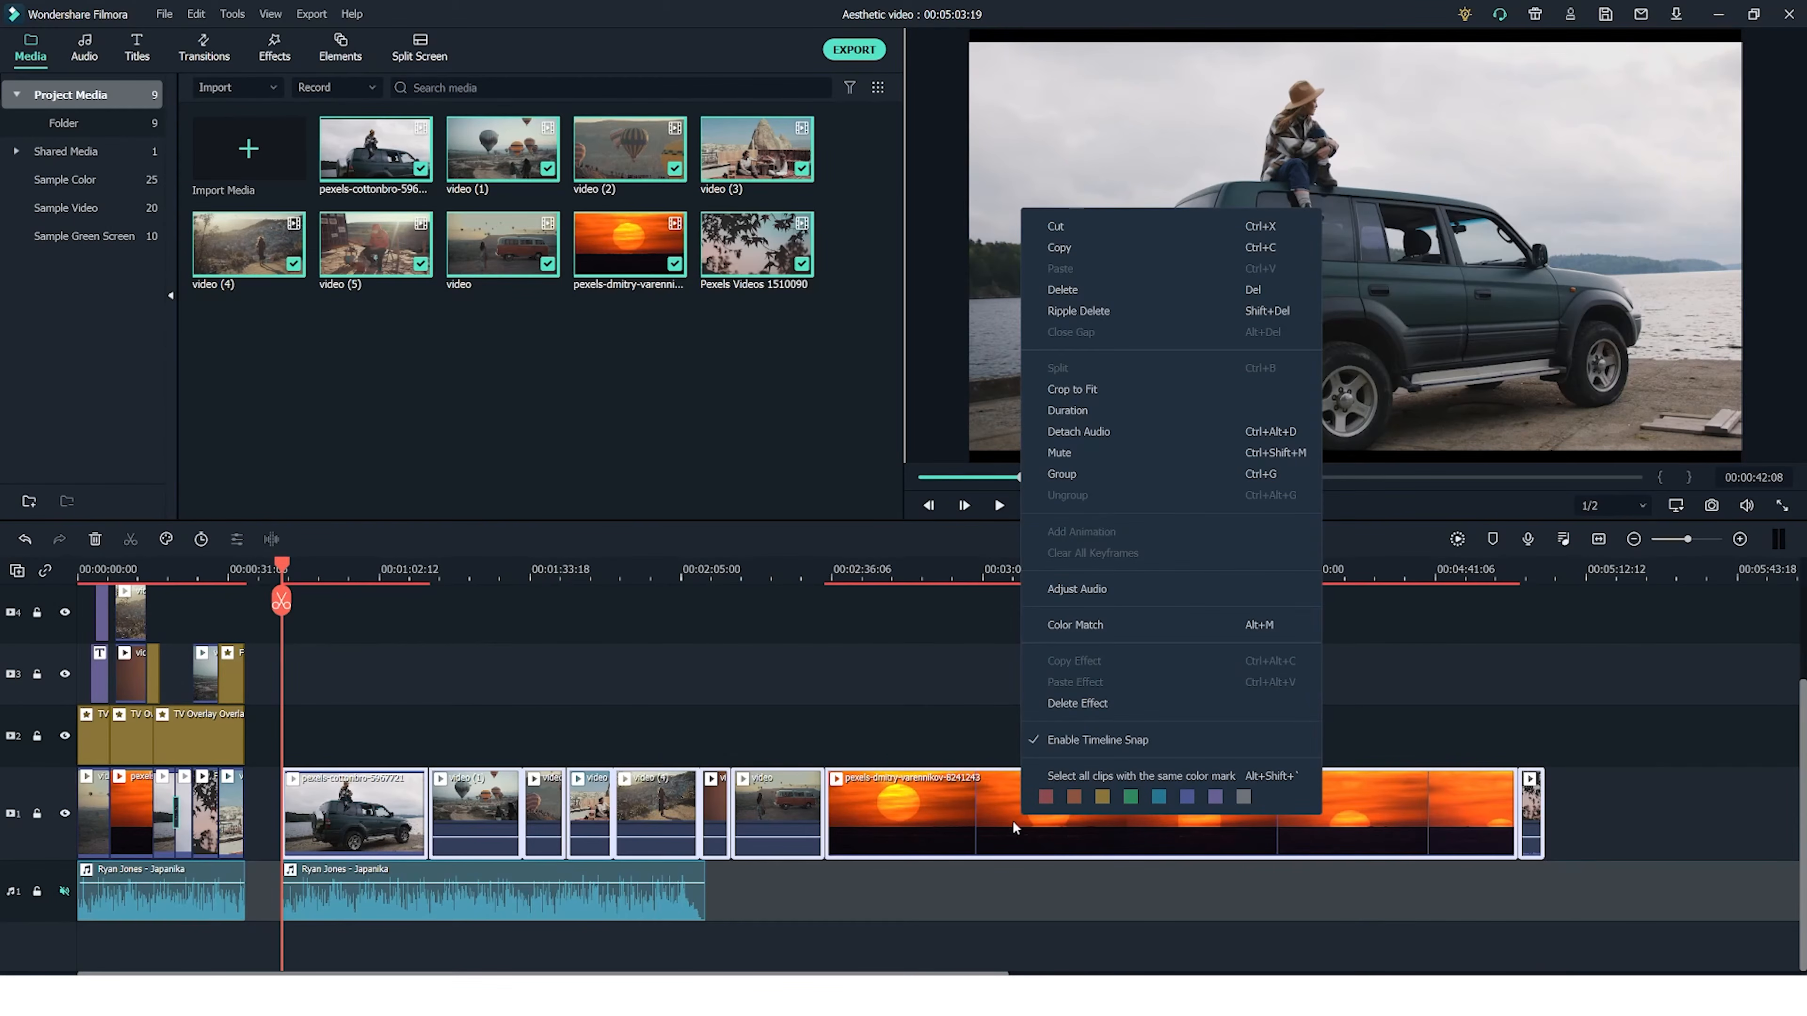
click(1094, 430)
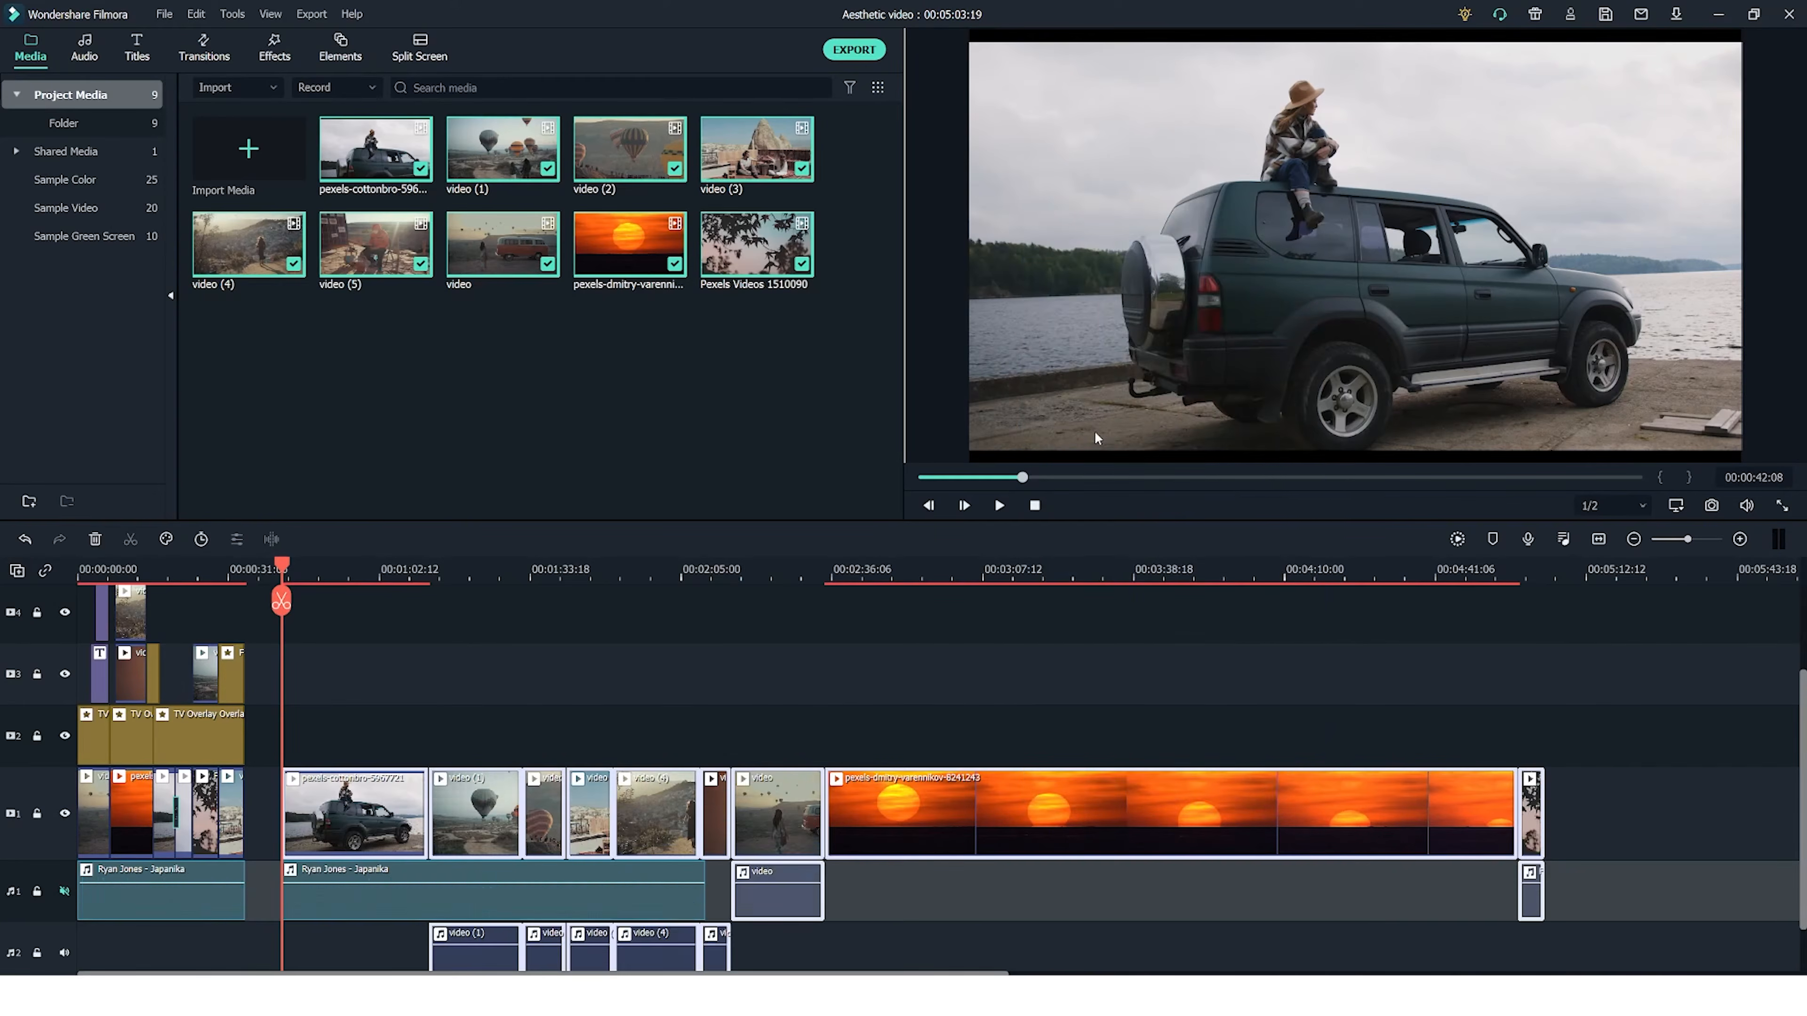
click(1580, 908)
click(808, 918)
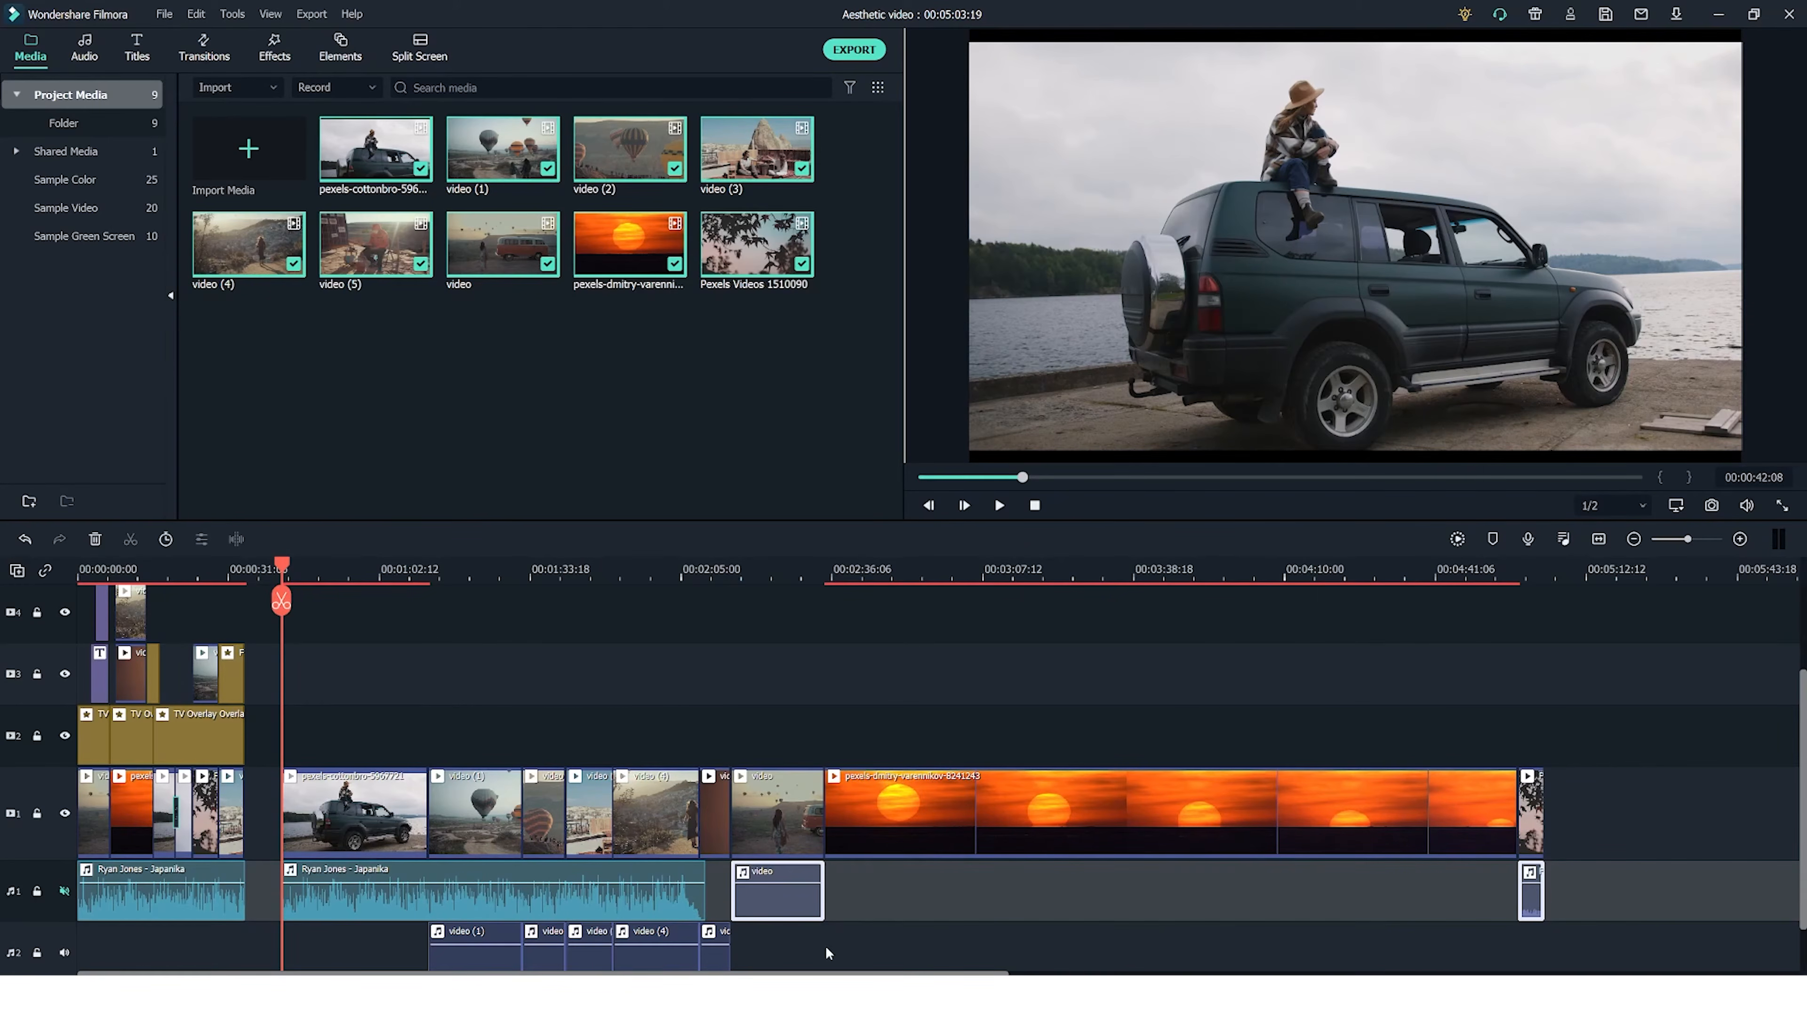
key(ctrl+z)
key(ctrl+z)
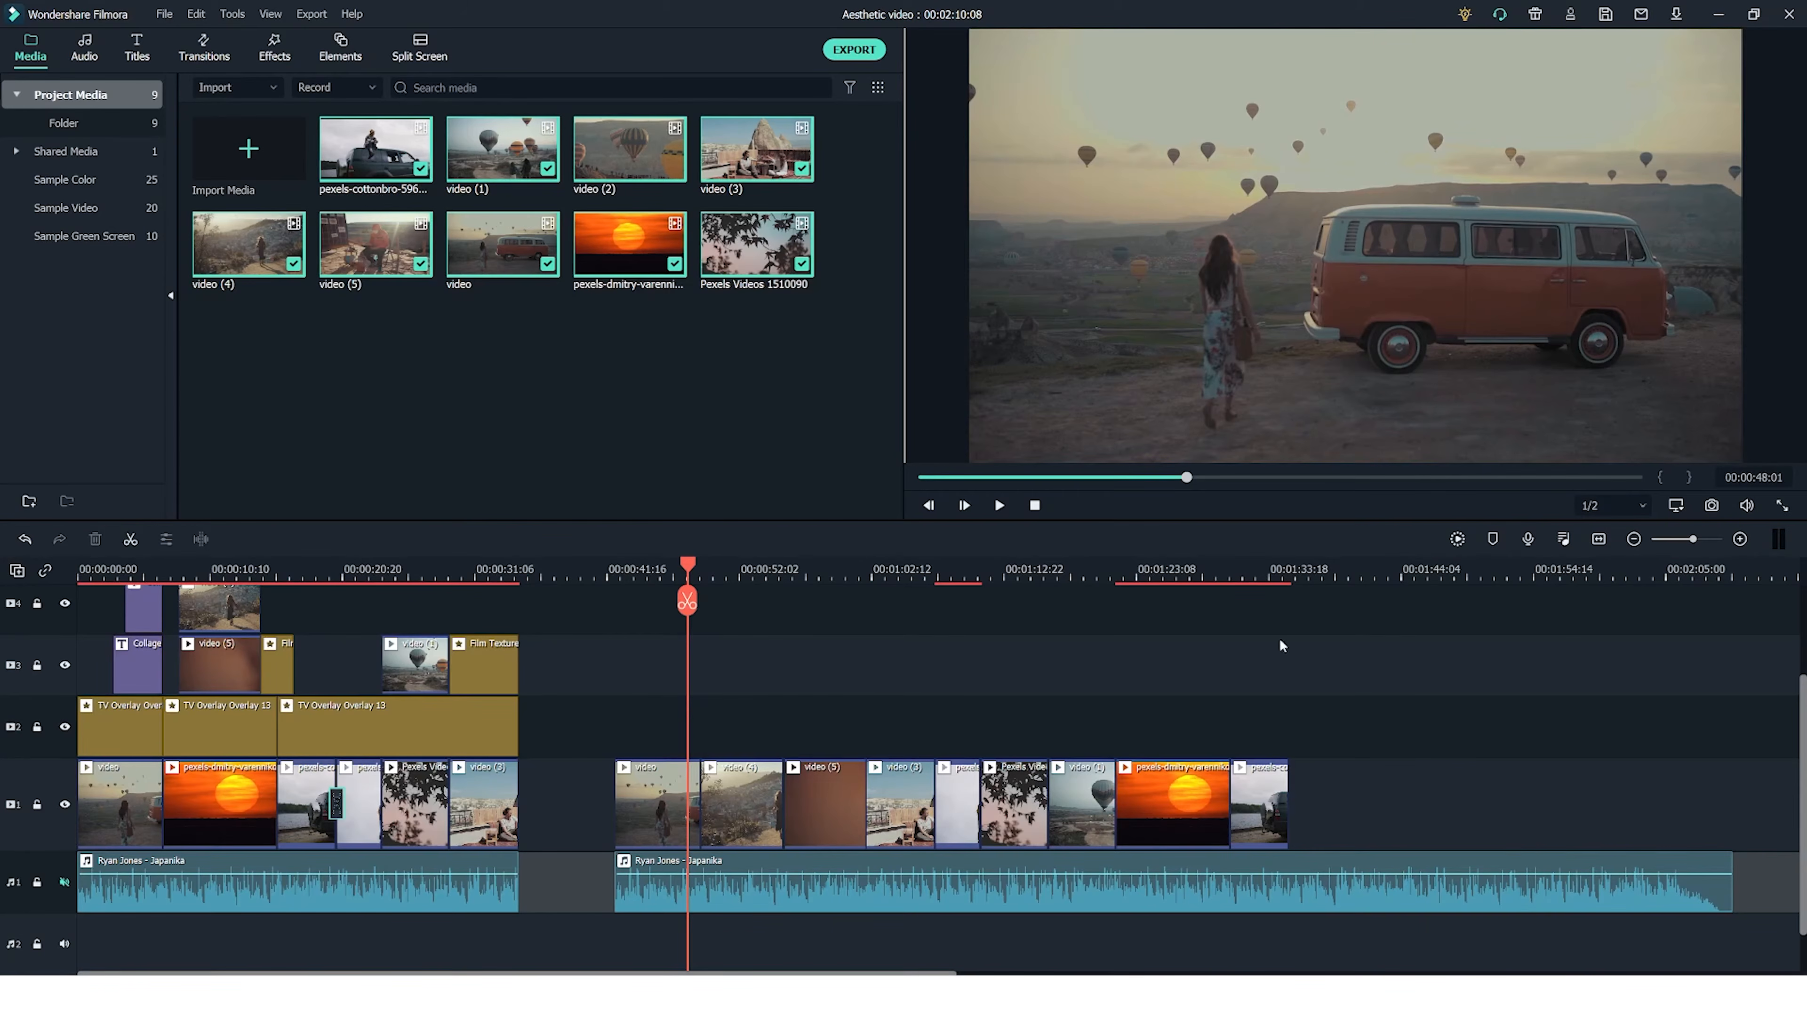
Step: Review the part of the finished sequence where the balloon clip video (1) is overlaid on the leaves clip
click(418, 566)
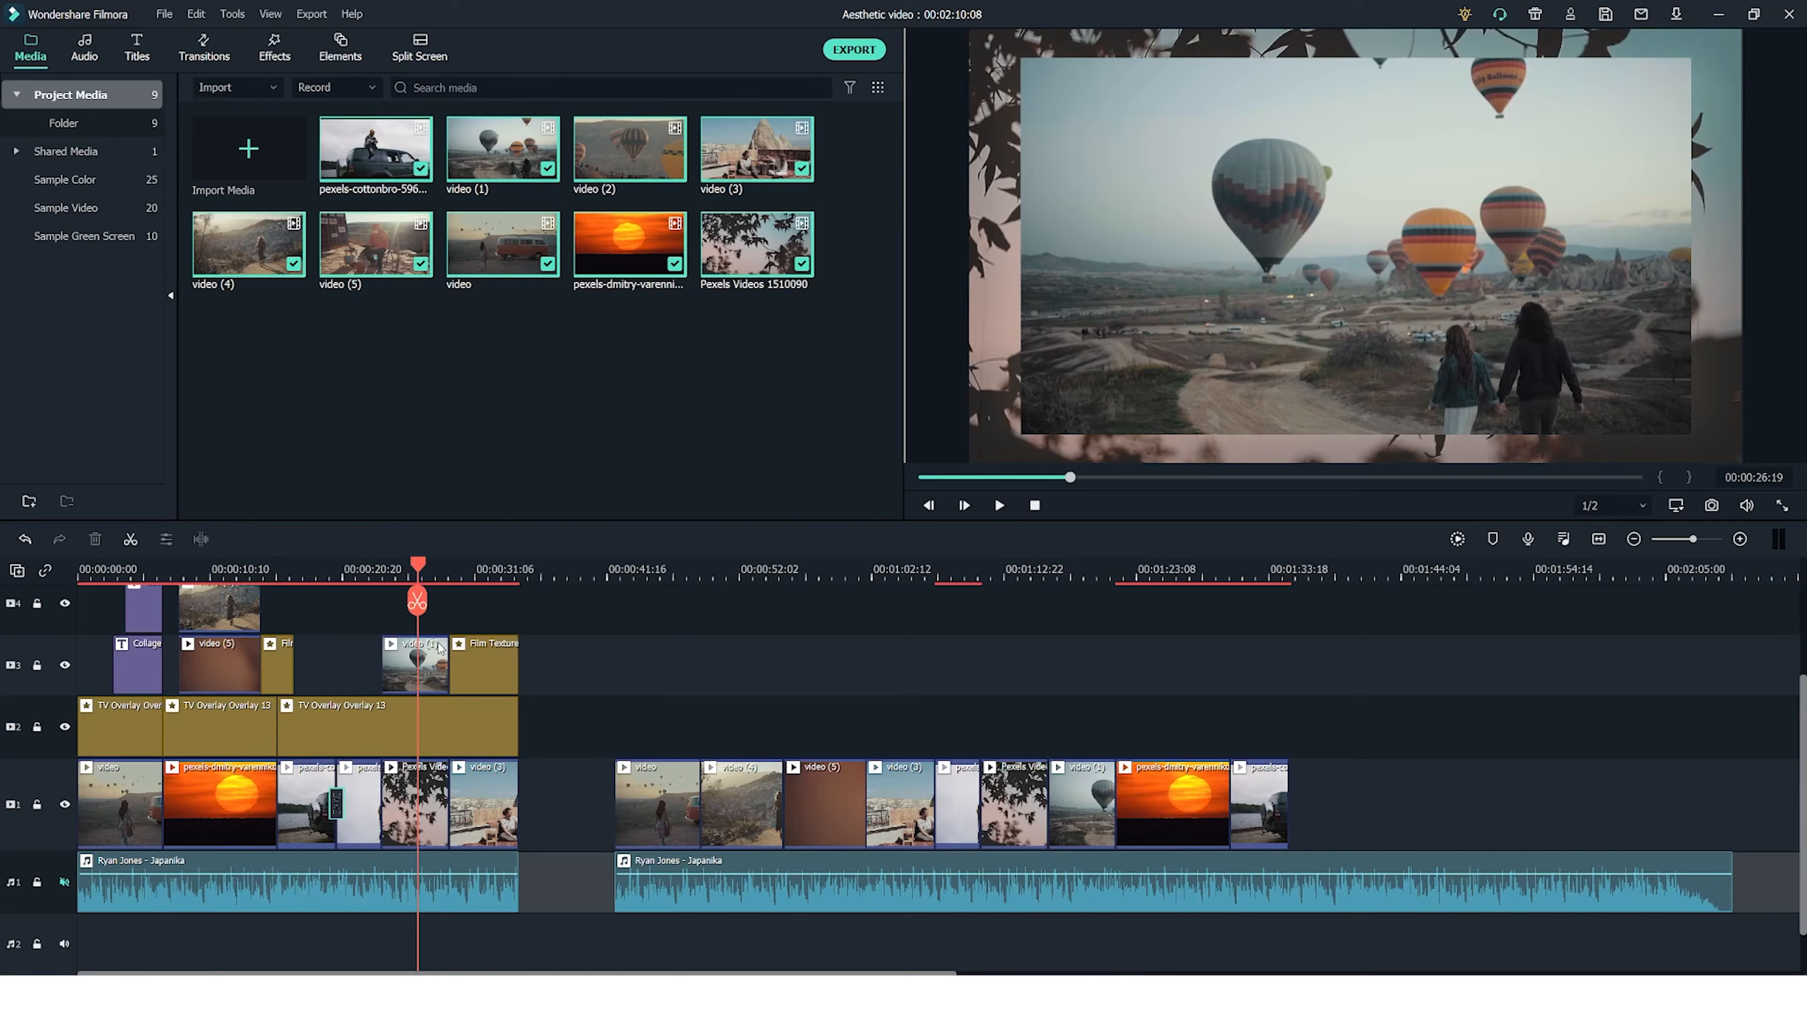
click(377, 564)
key(space)
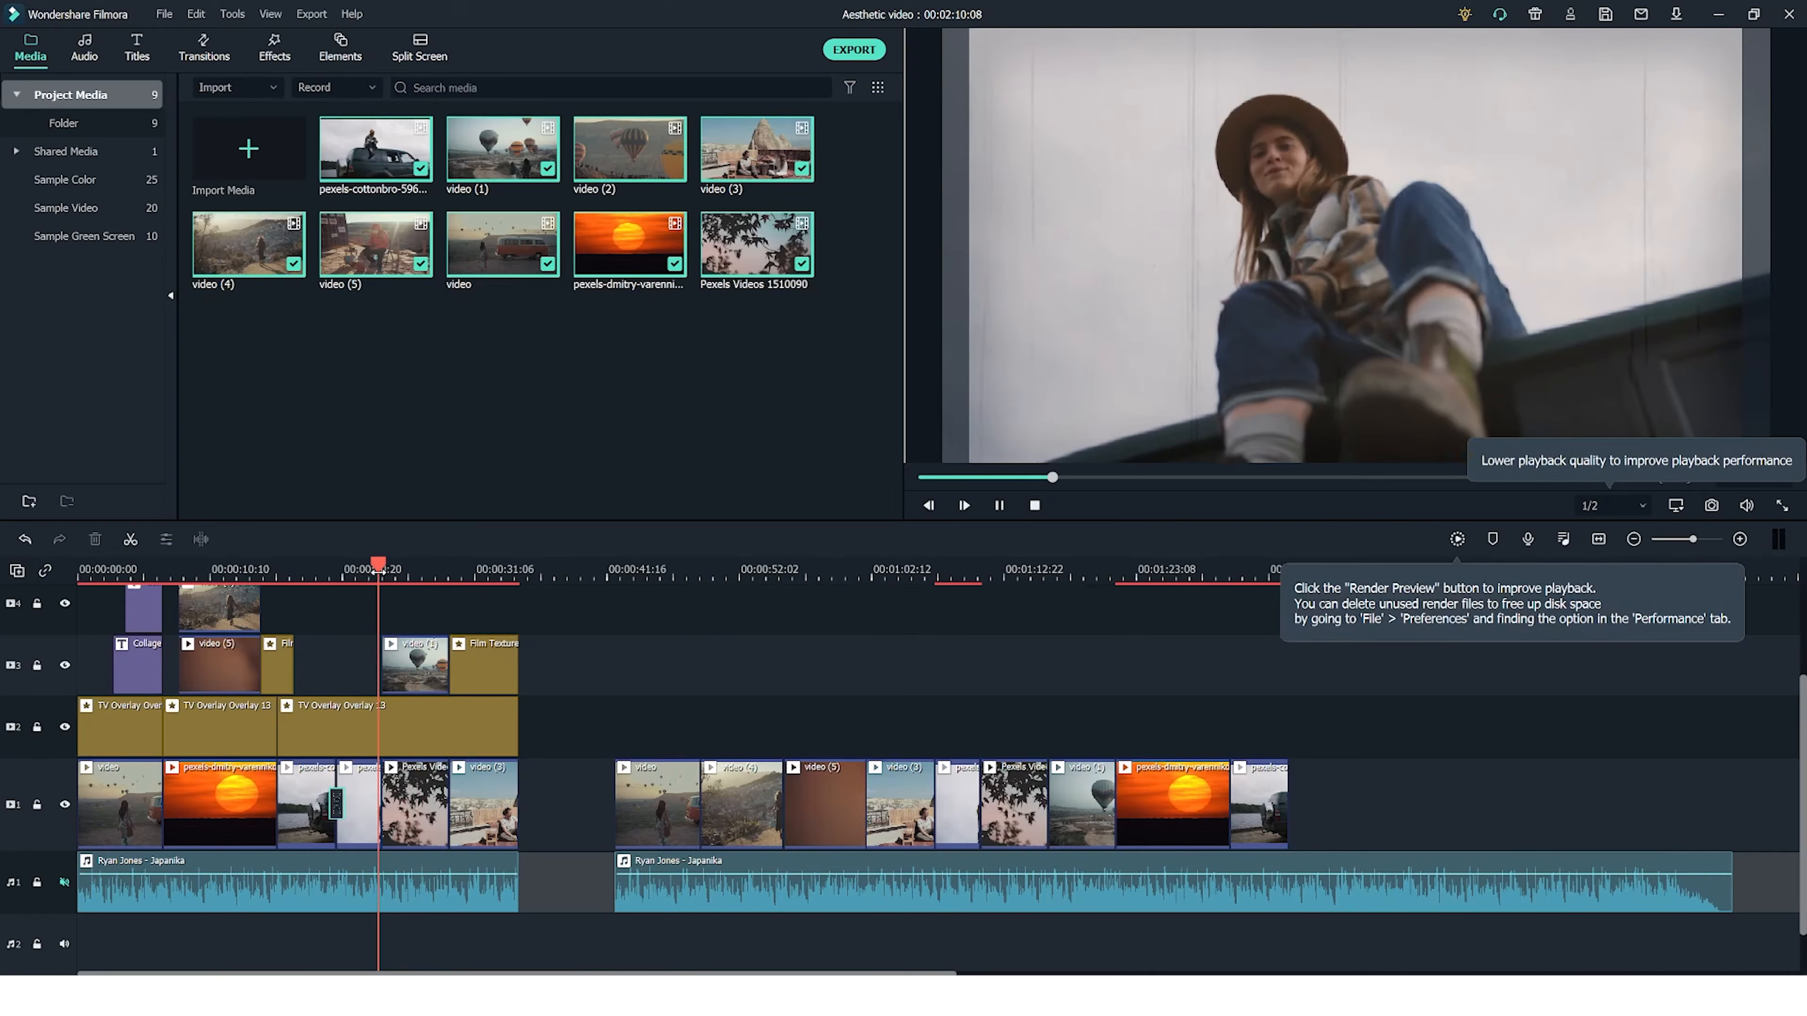
click(434, 566)
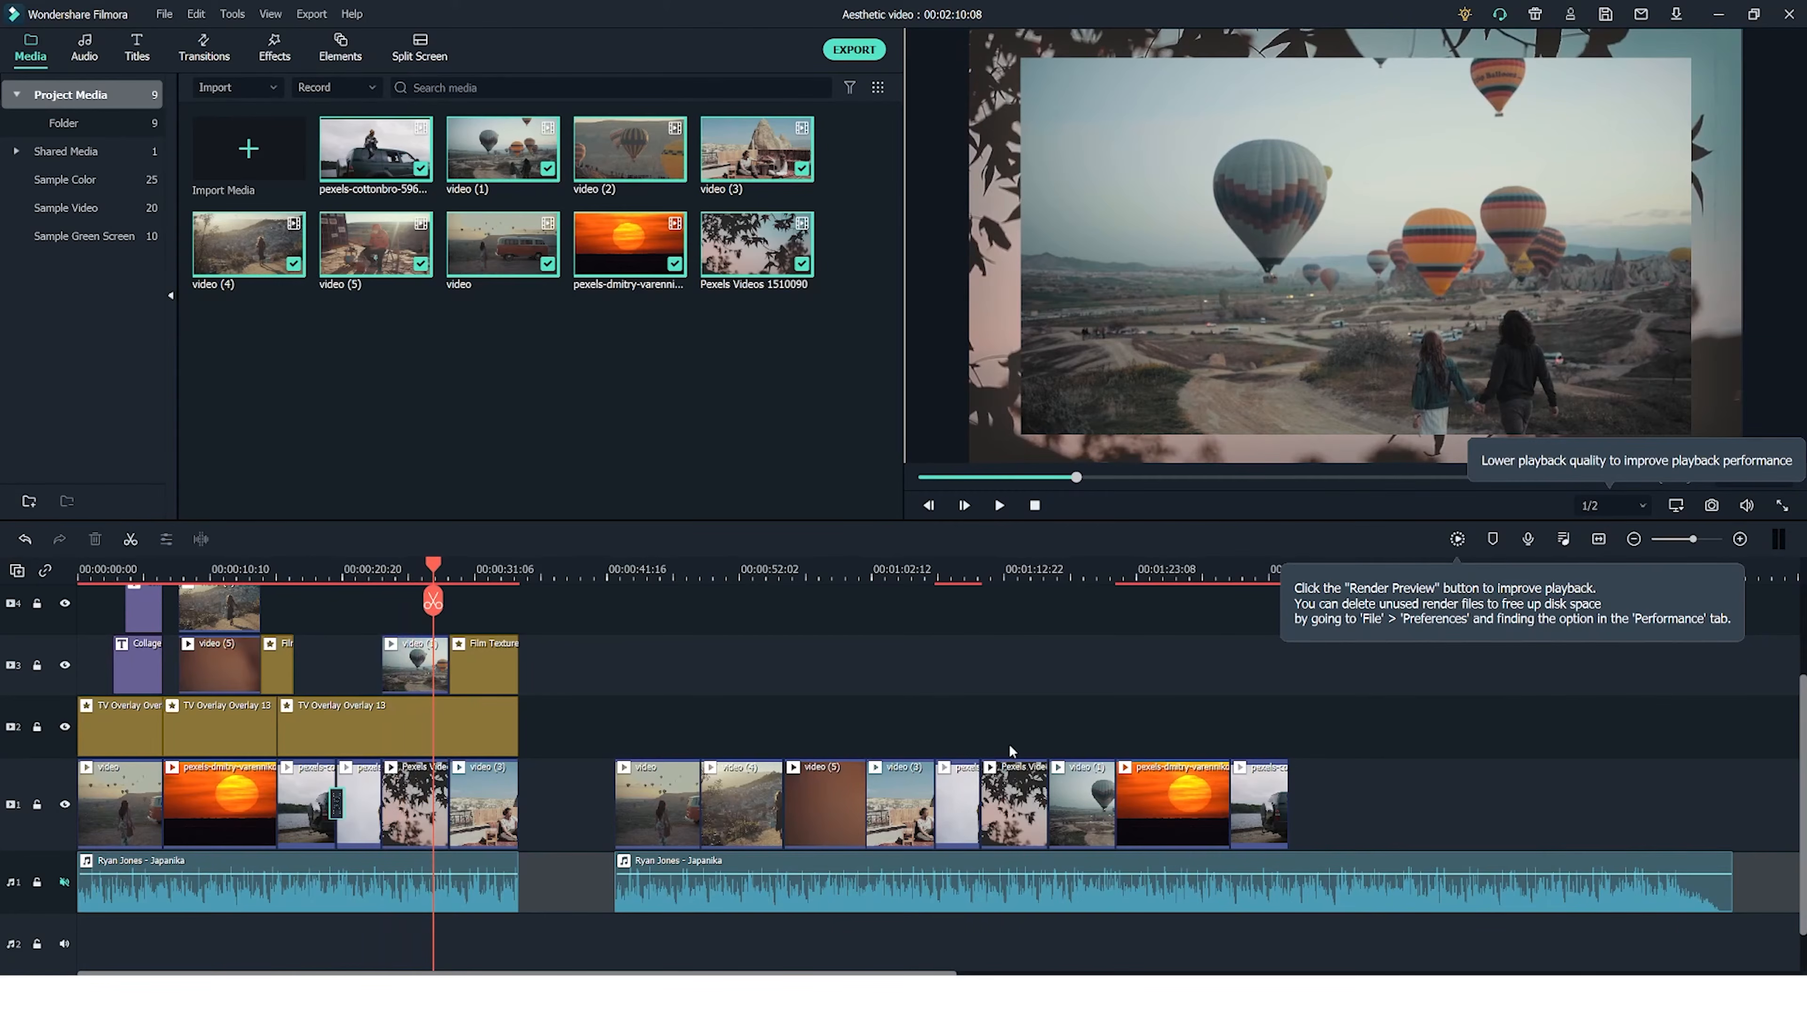
Step: Move the balloon clip video (1) to video track 2, directly above the leaves clip in the new sequence
click(1010, 584)
click(1022, 815)
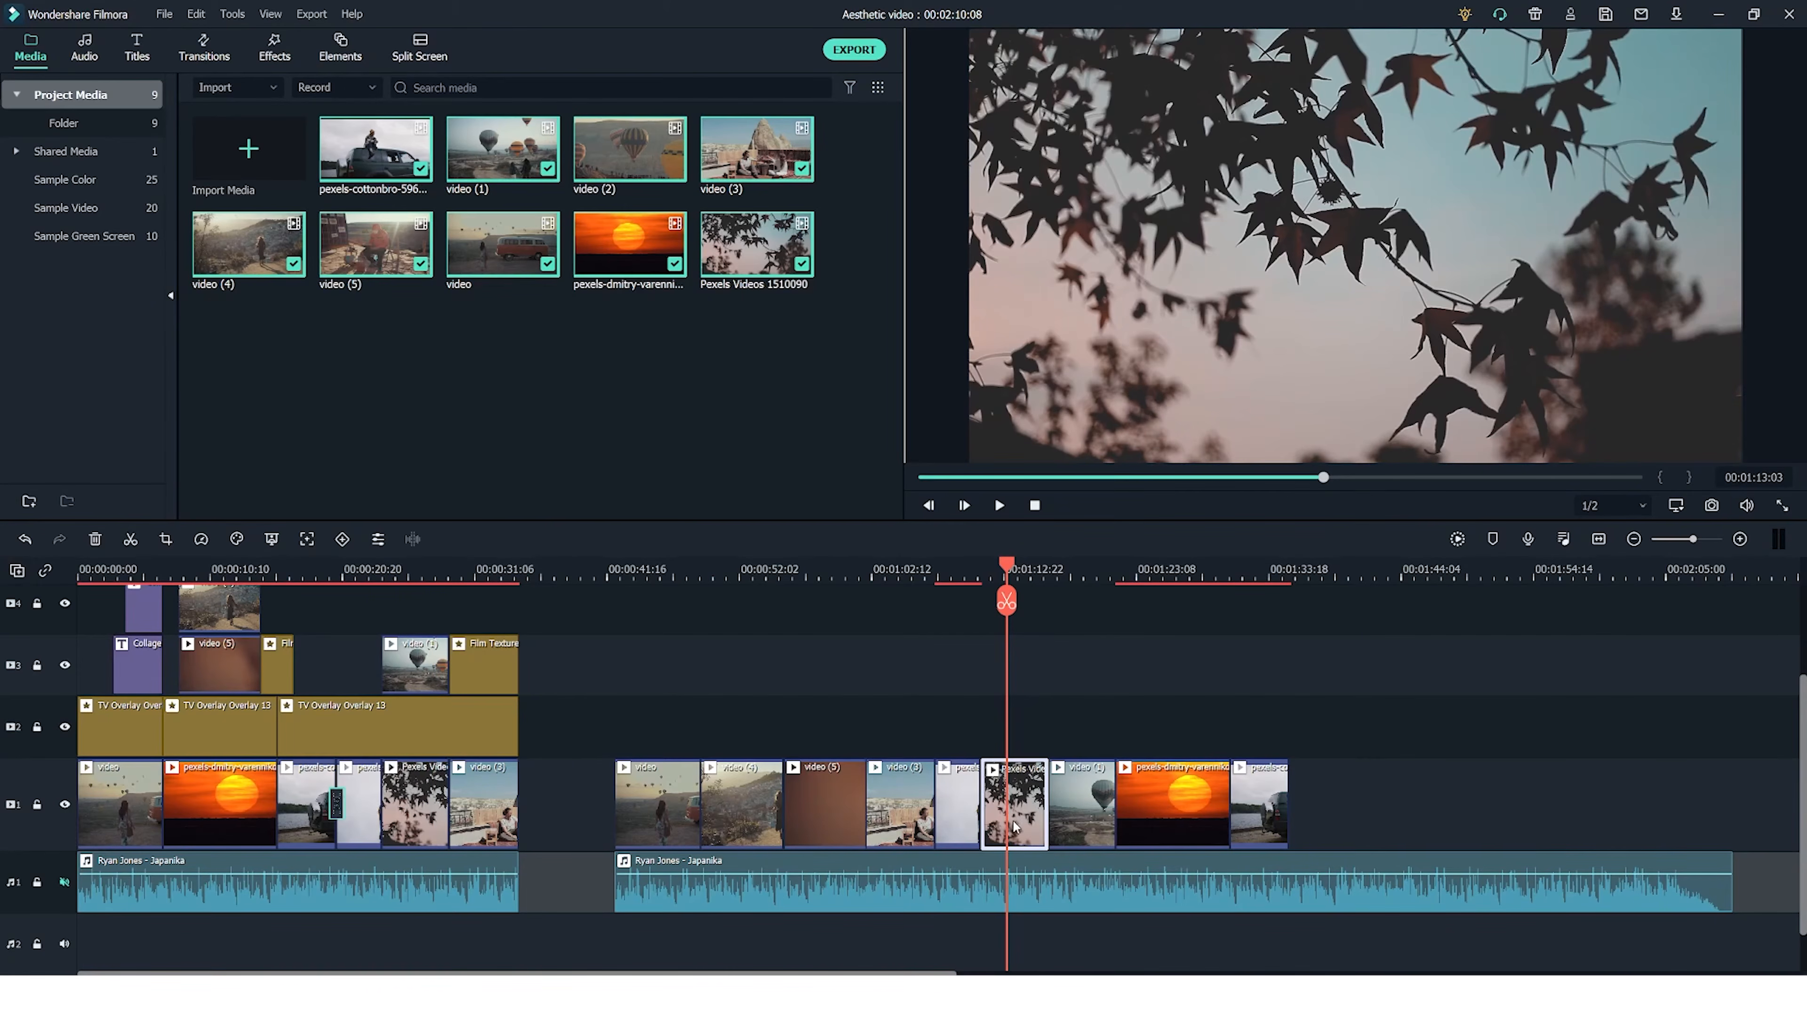
drag(1083, 807, 1015, 745)
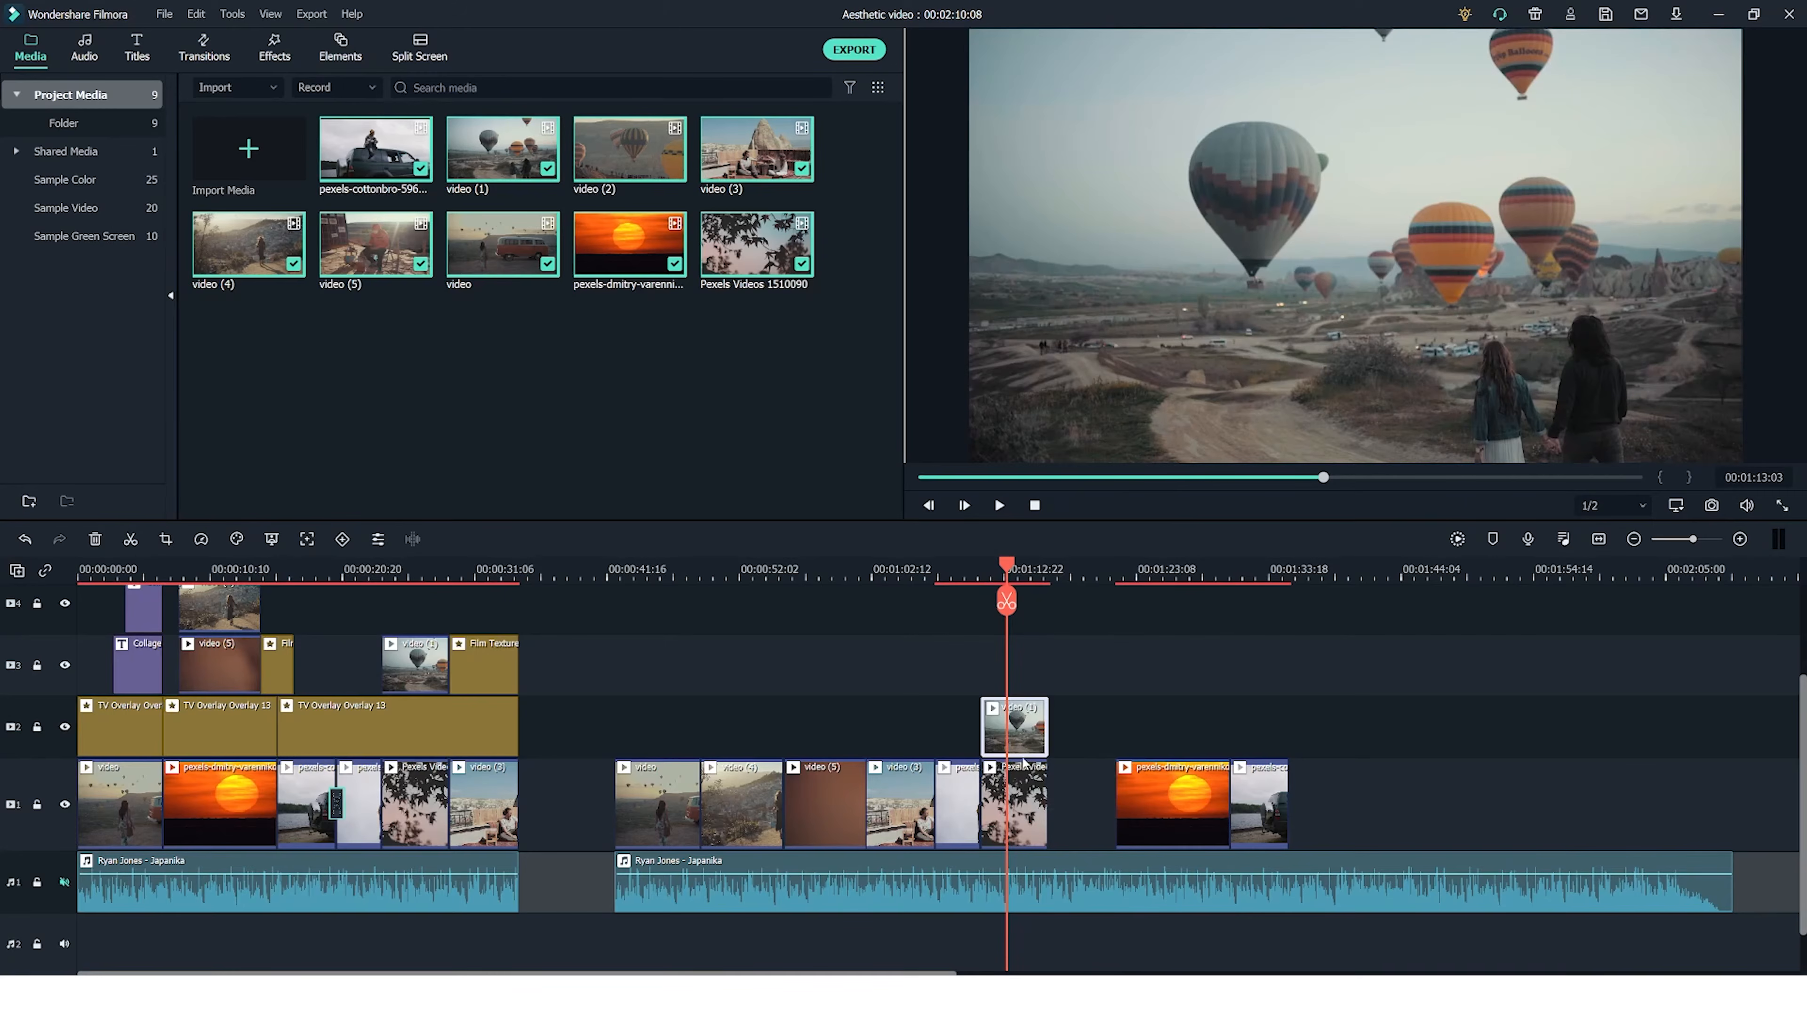
Step: Scale down the balloon clip video (1) slightly so the leaves clip forms a border around it
double_click(1022, 732)
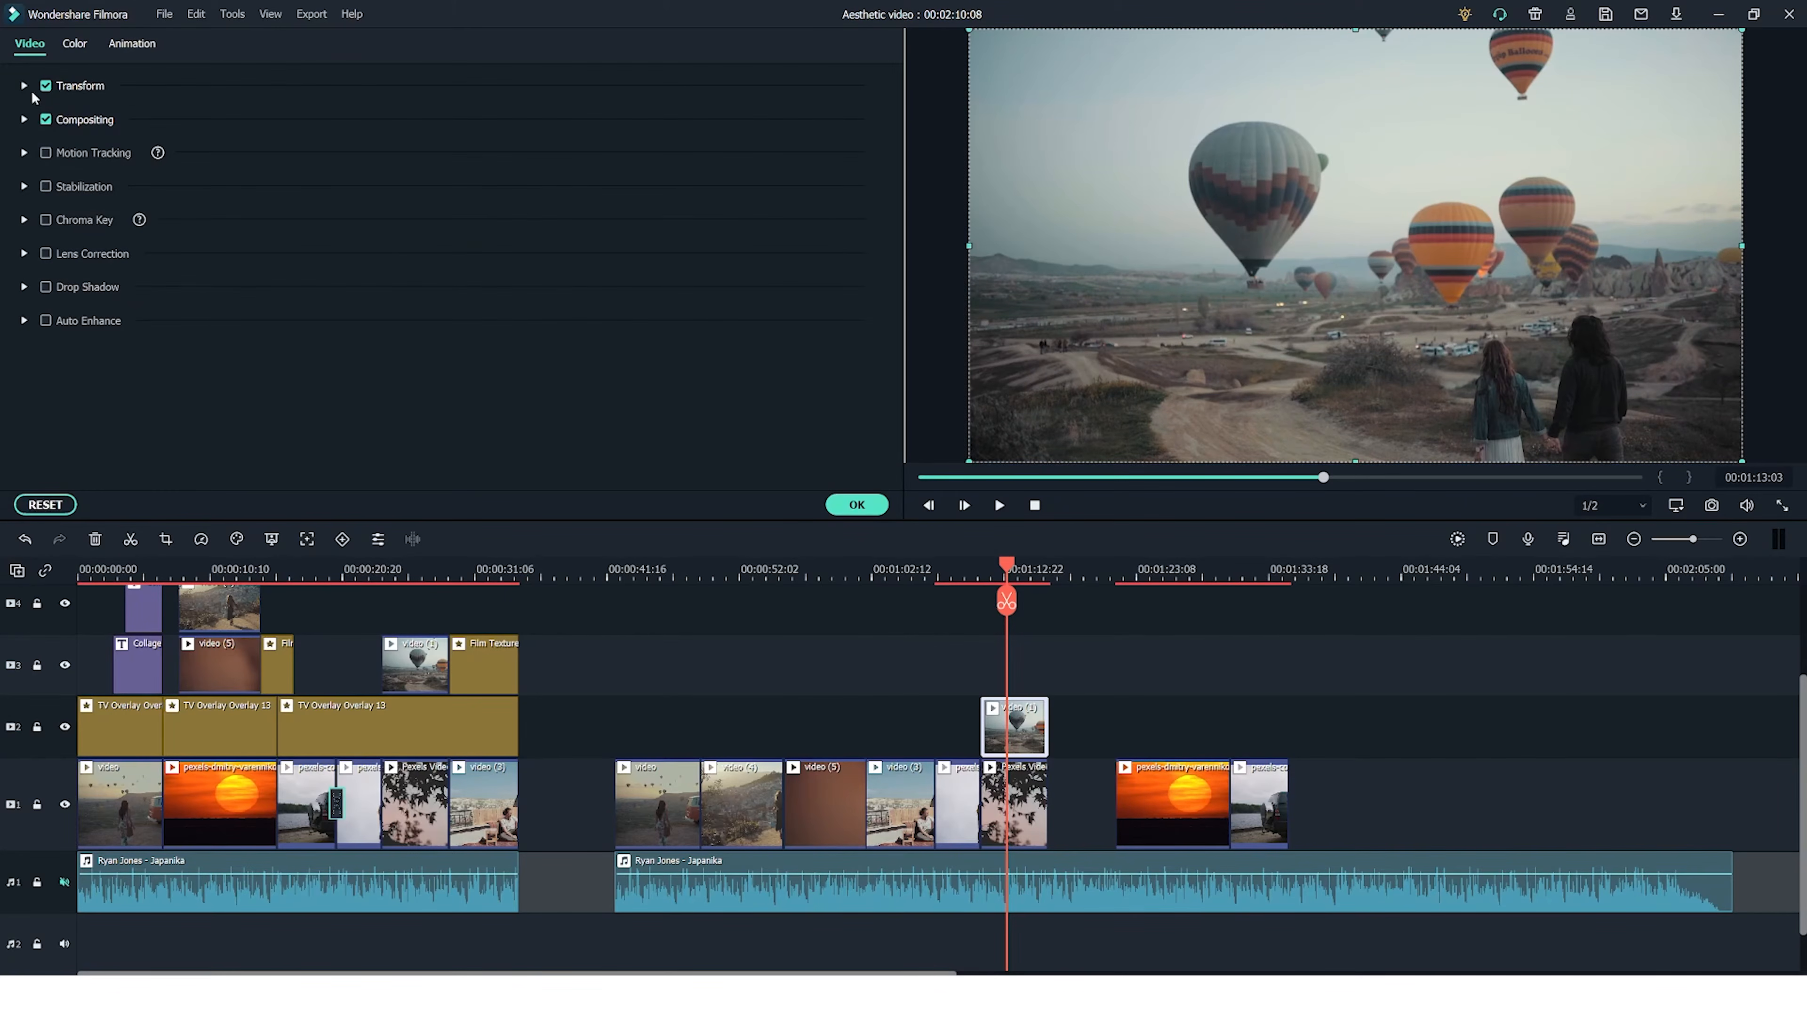
click(24, 87)
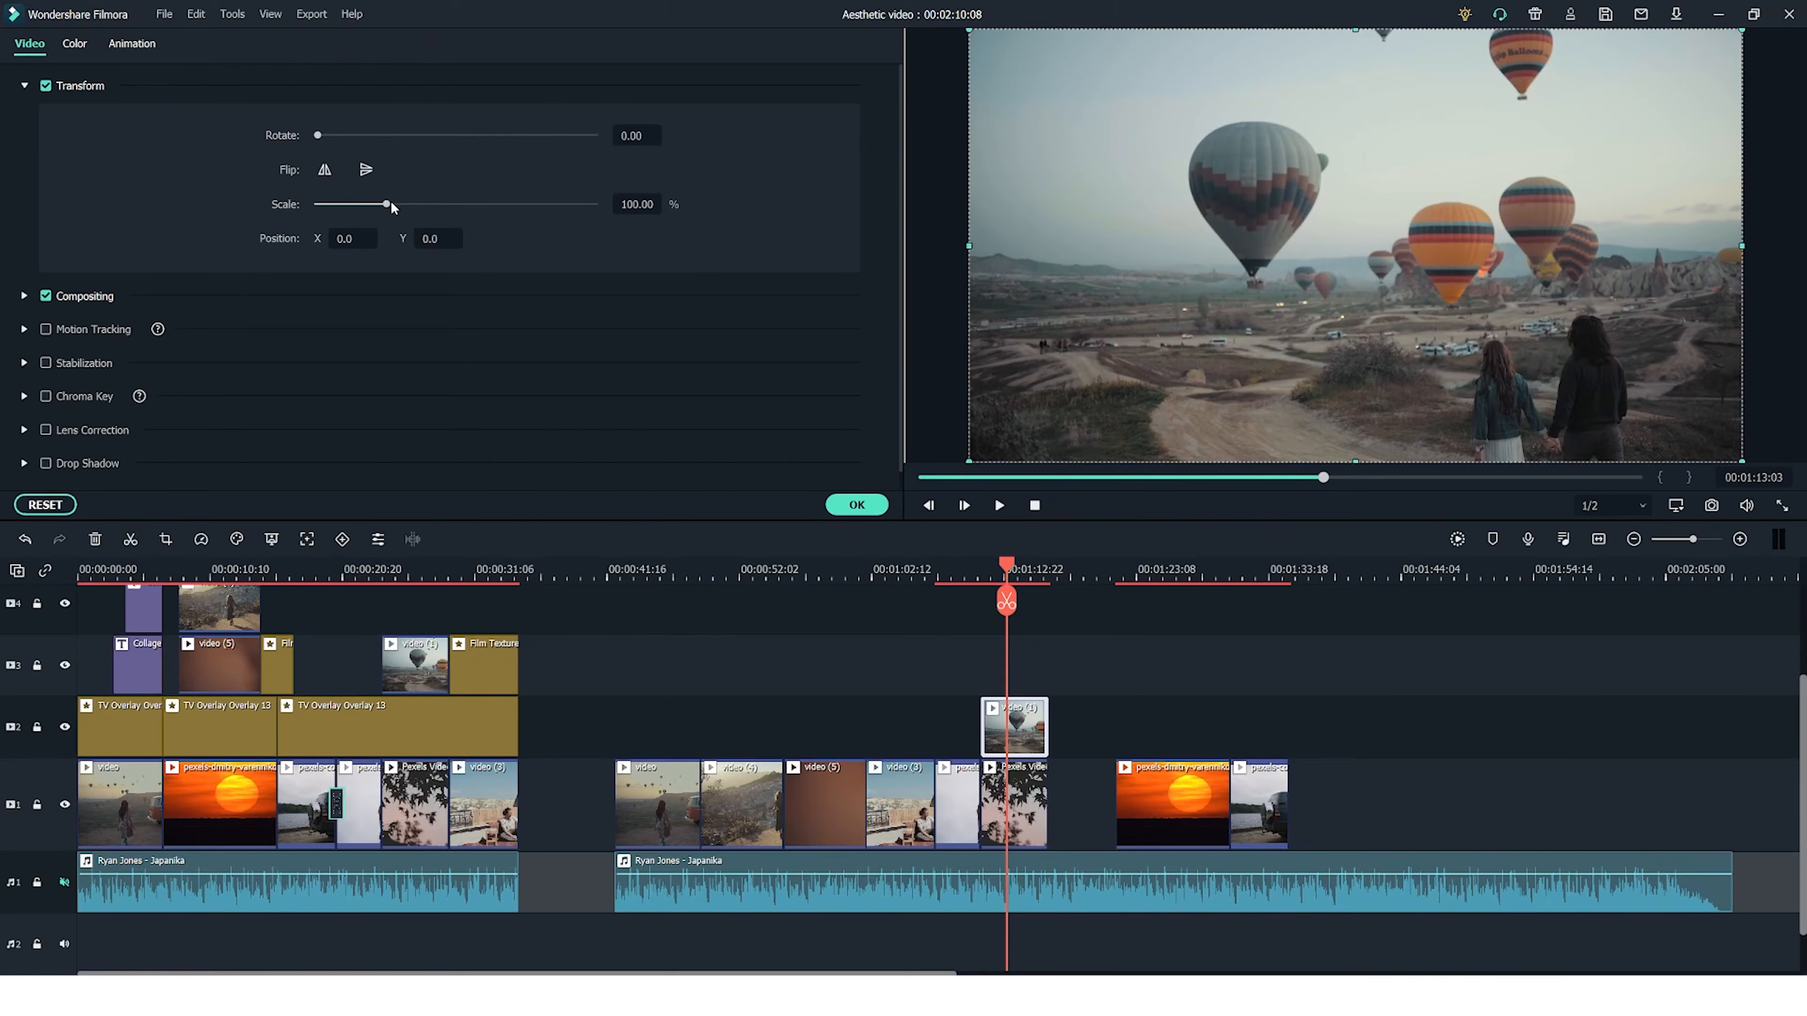
drag(388, 206, 381, 210)
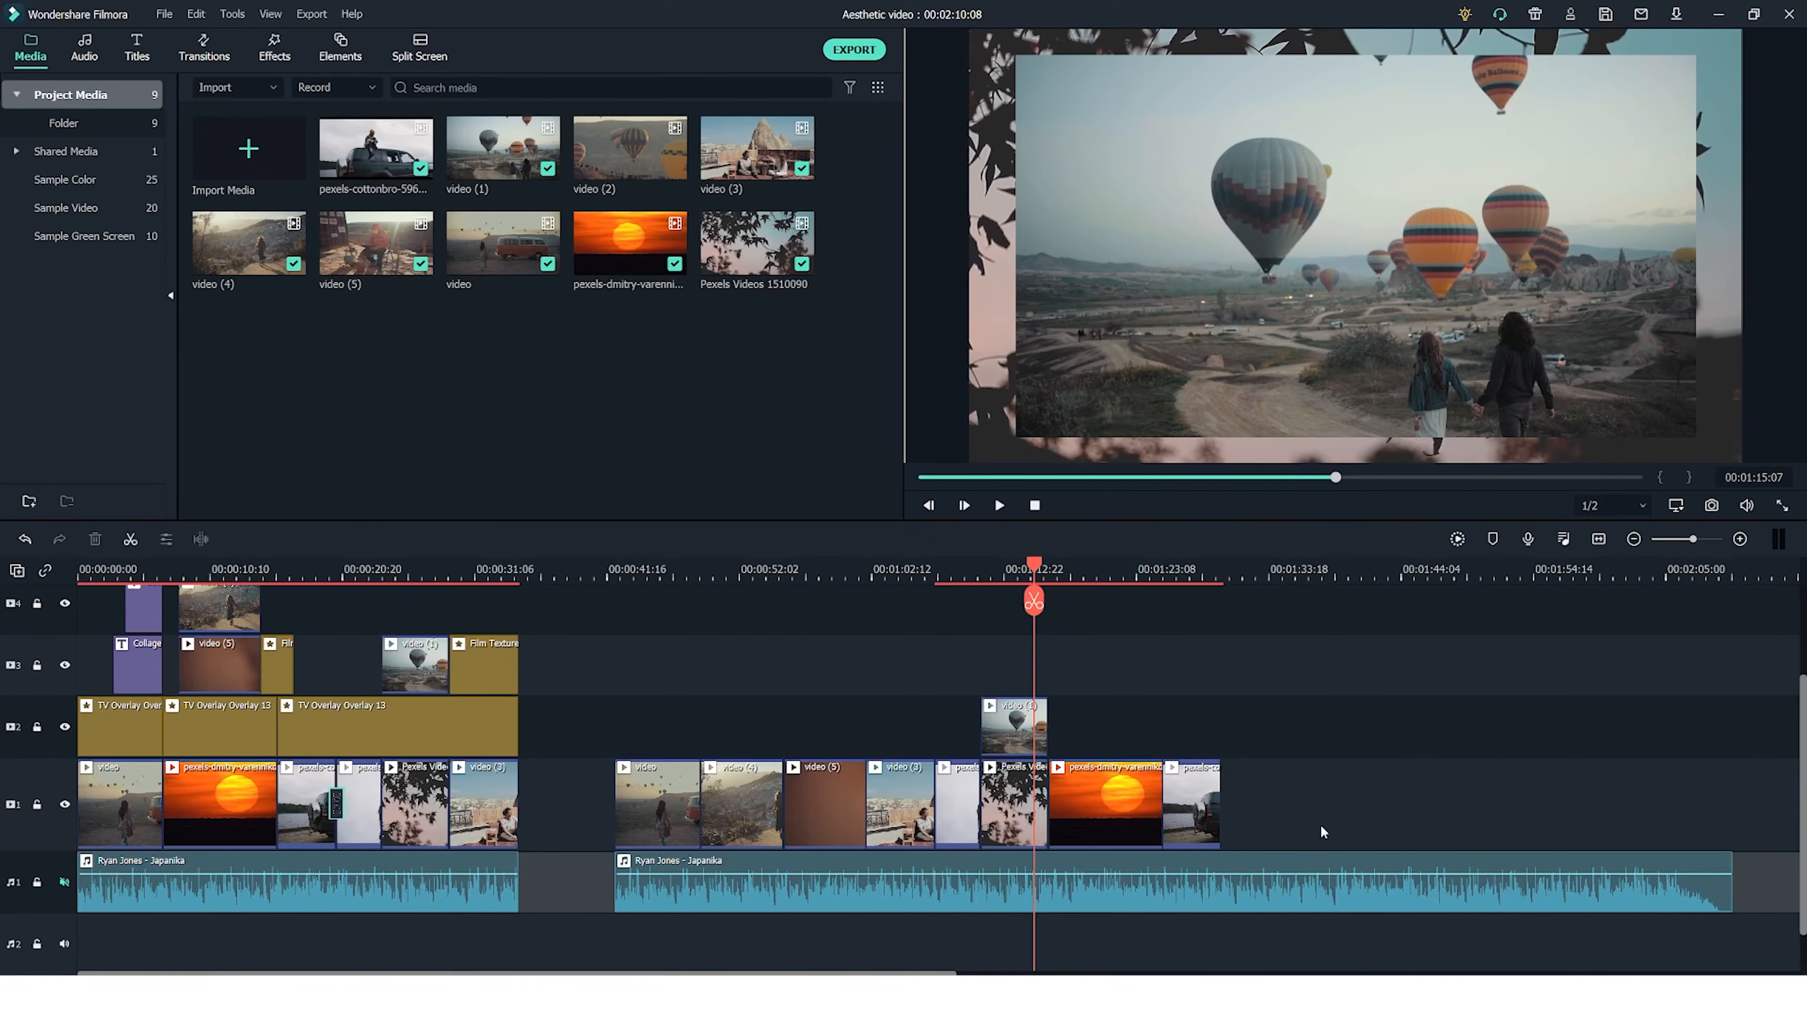
Step: Add the TV Overlay 13 effect on video track 3, spanning the entire new sequence
click(274, 47)
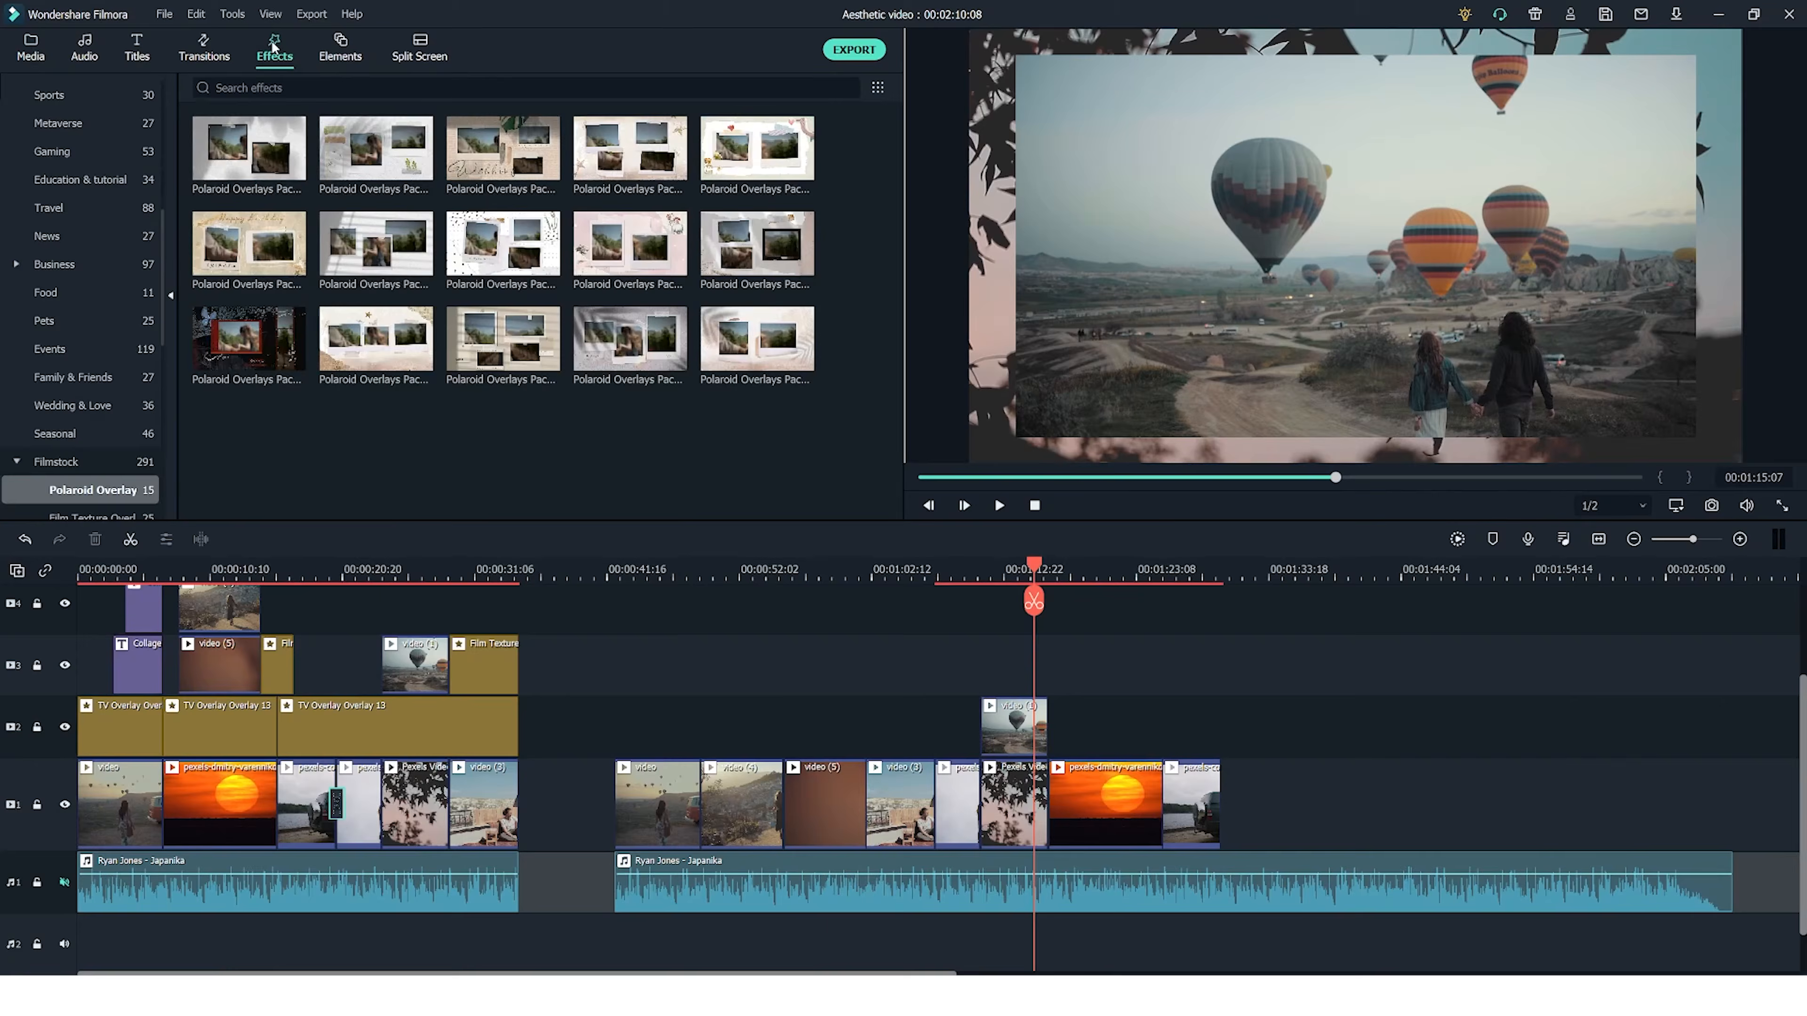
scroll(77, 480, down, 3)
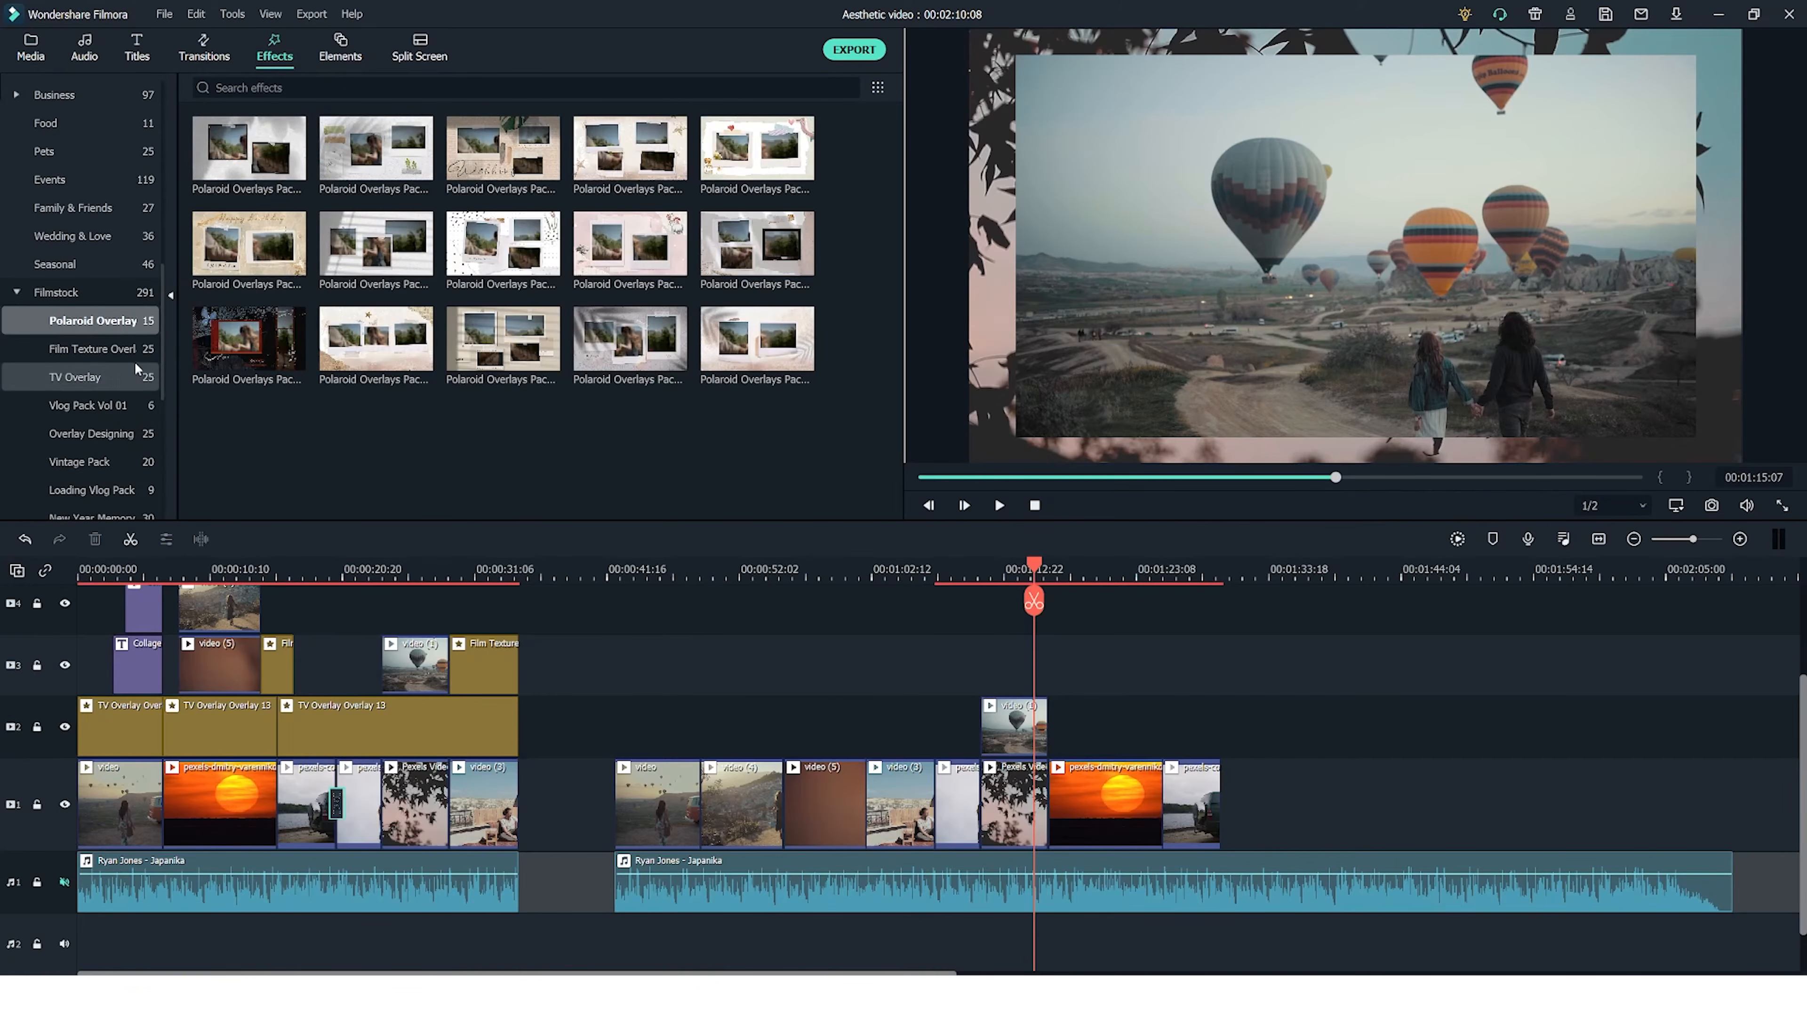
click(93, 377)
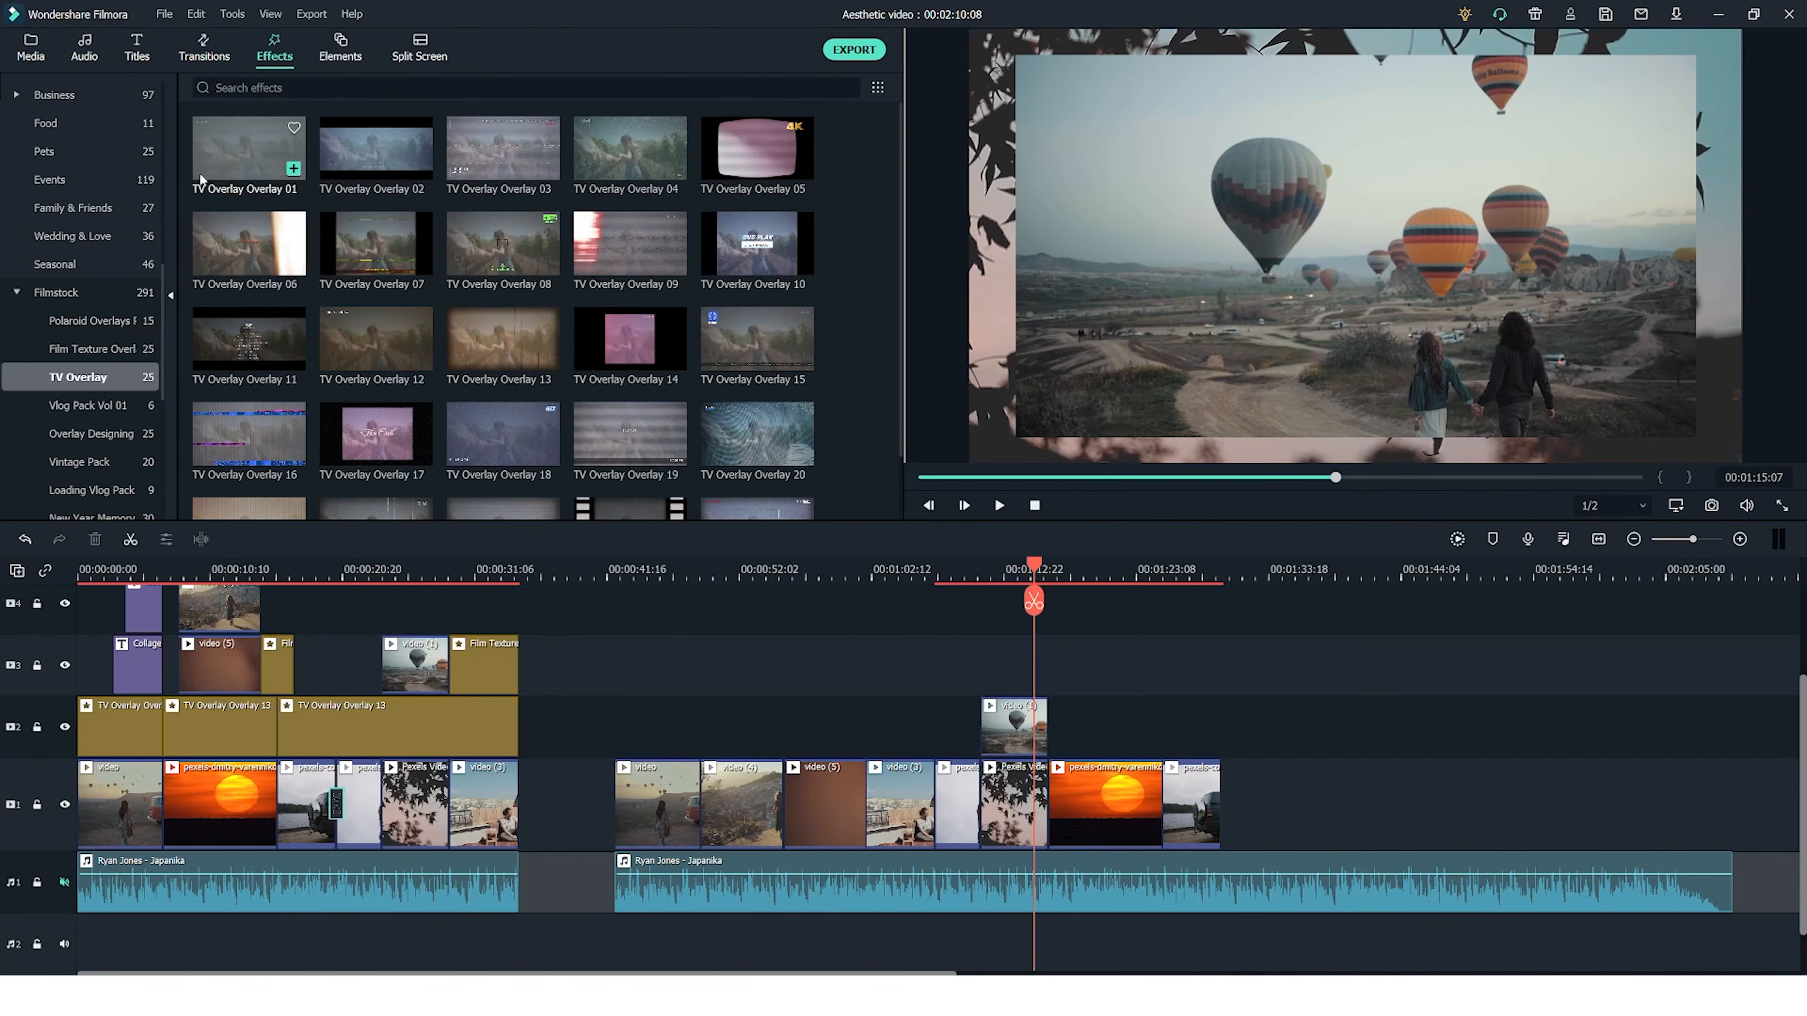
scroll(484, 438, down, 2)
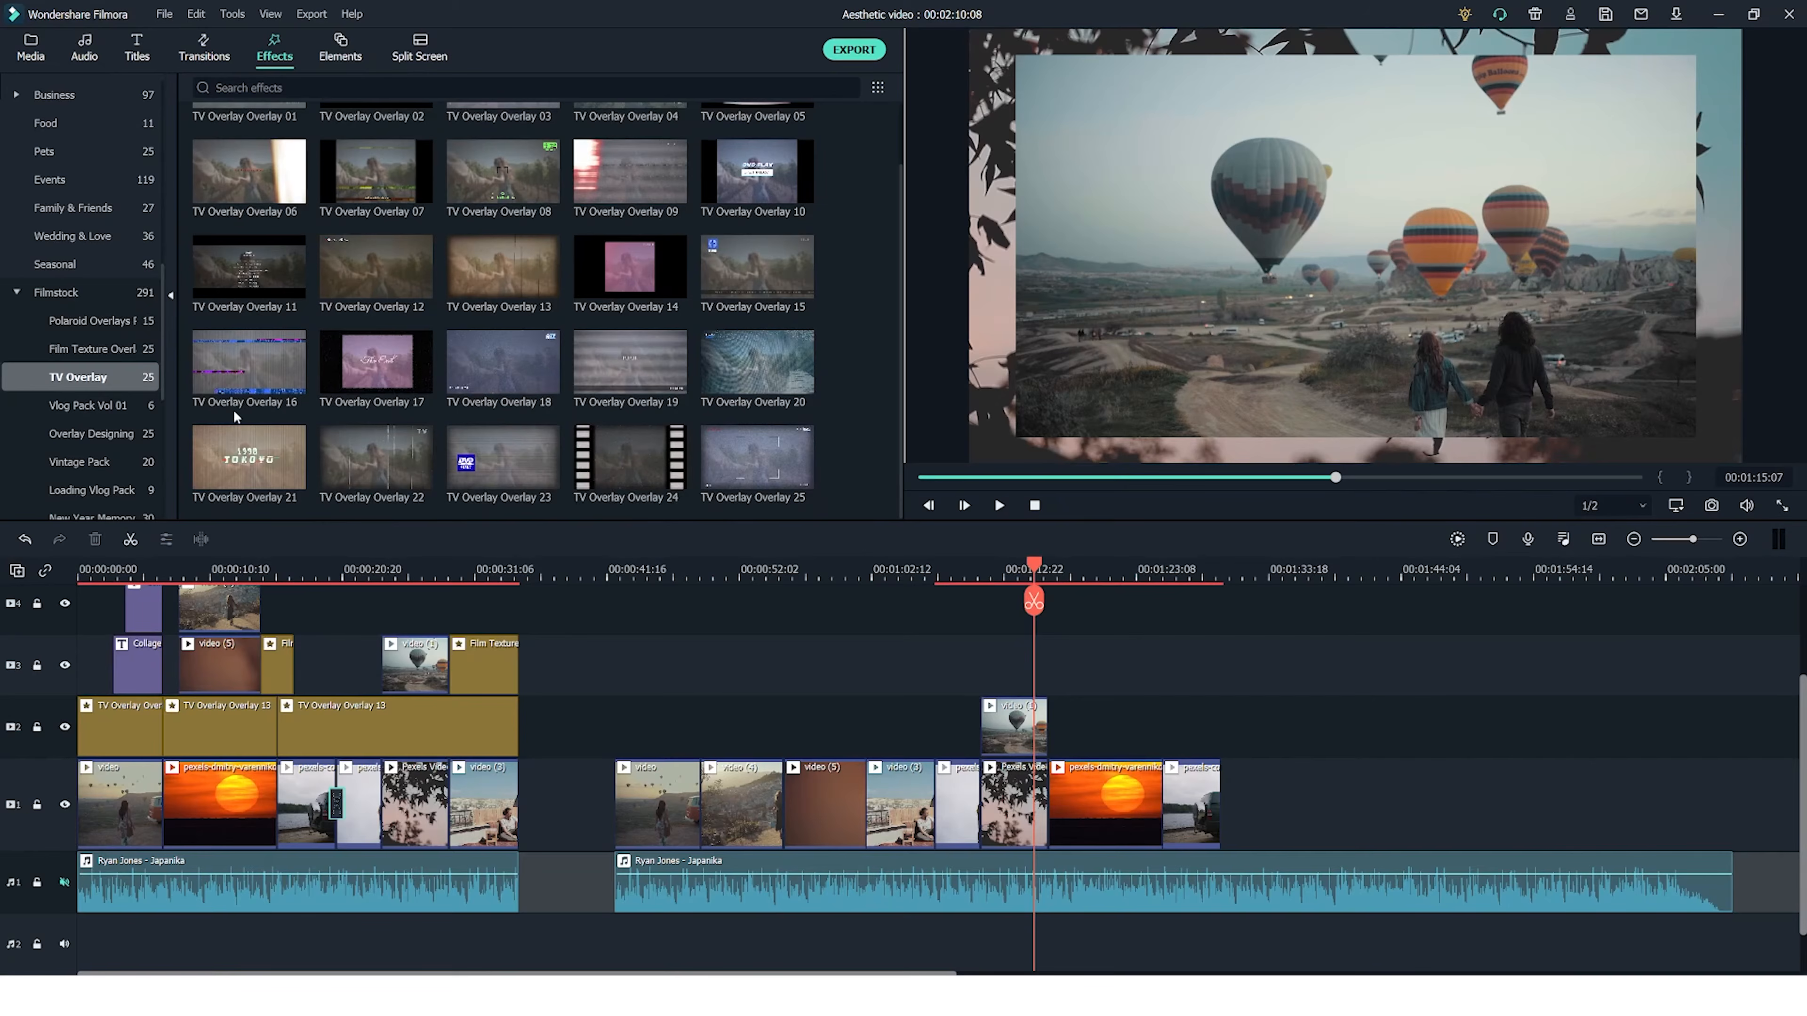
scroll(681, 381, up, 2)
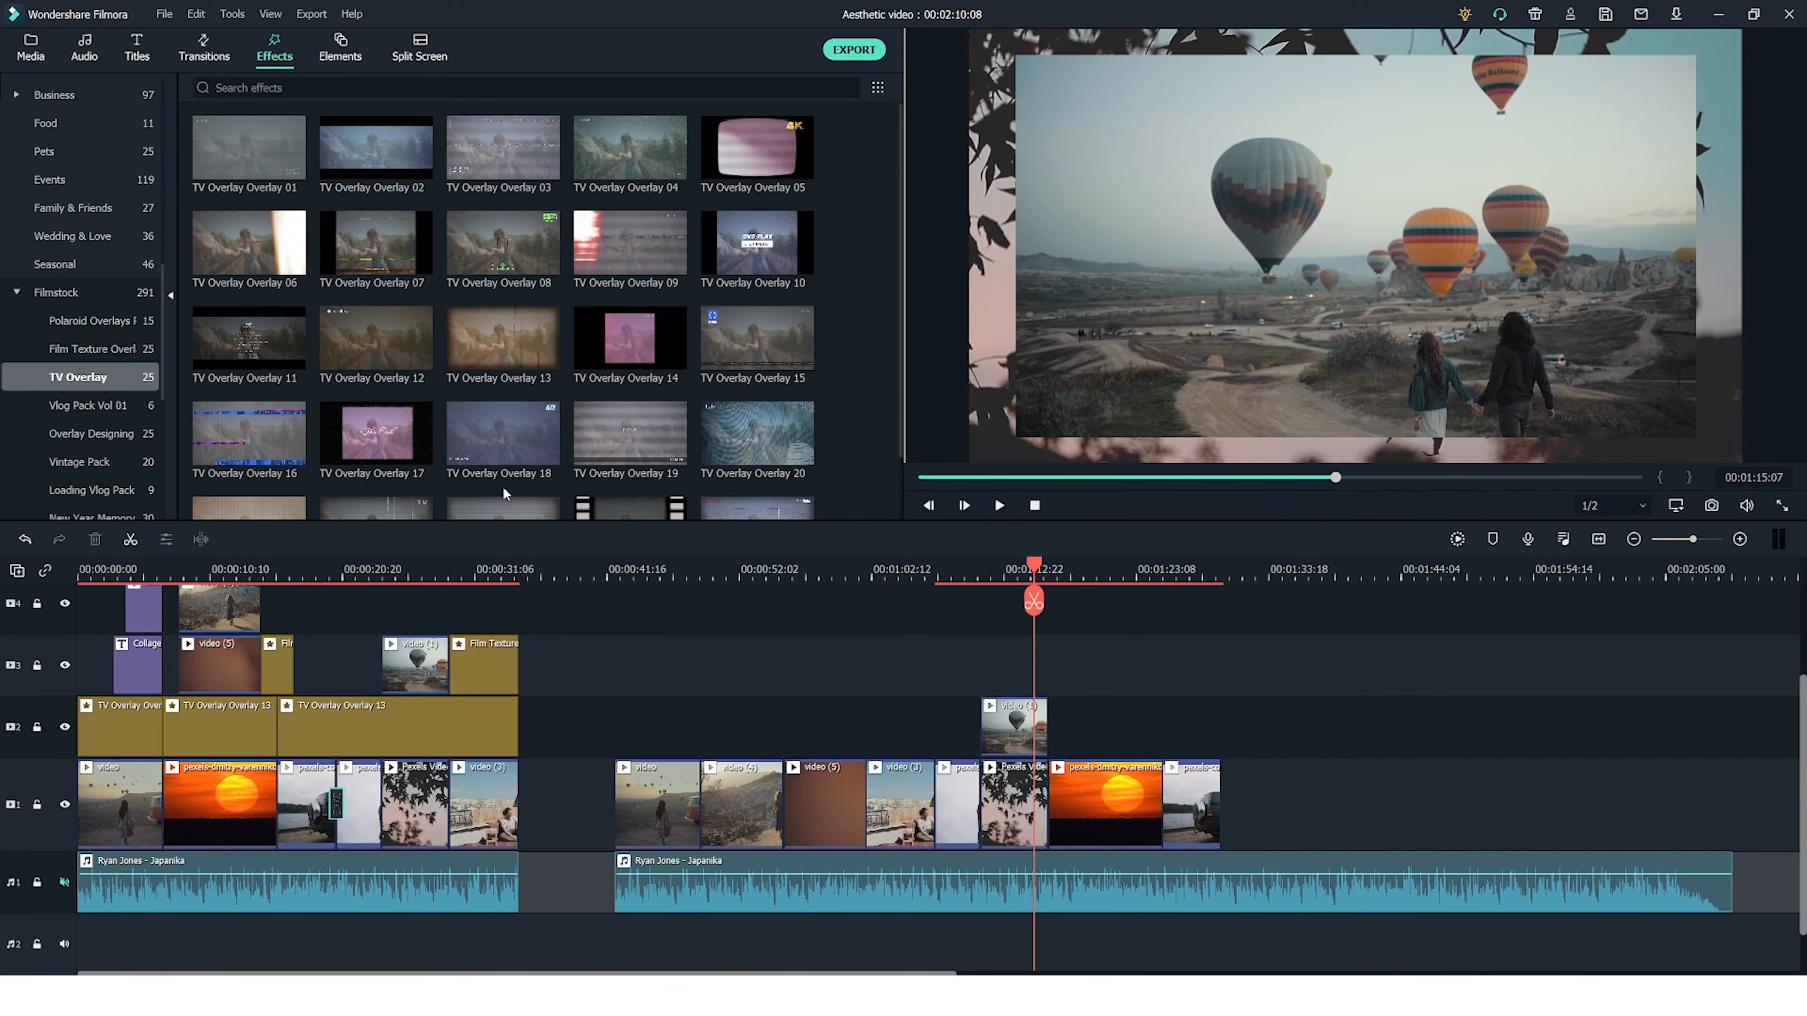
click(502, 343)
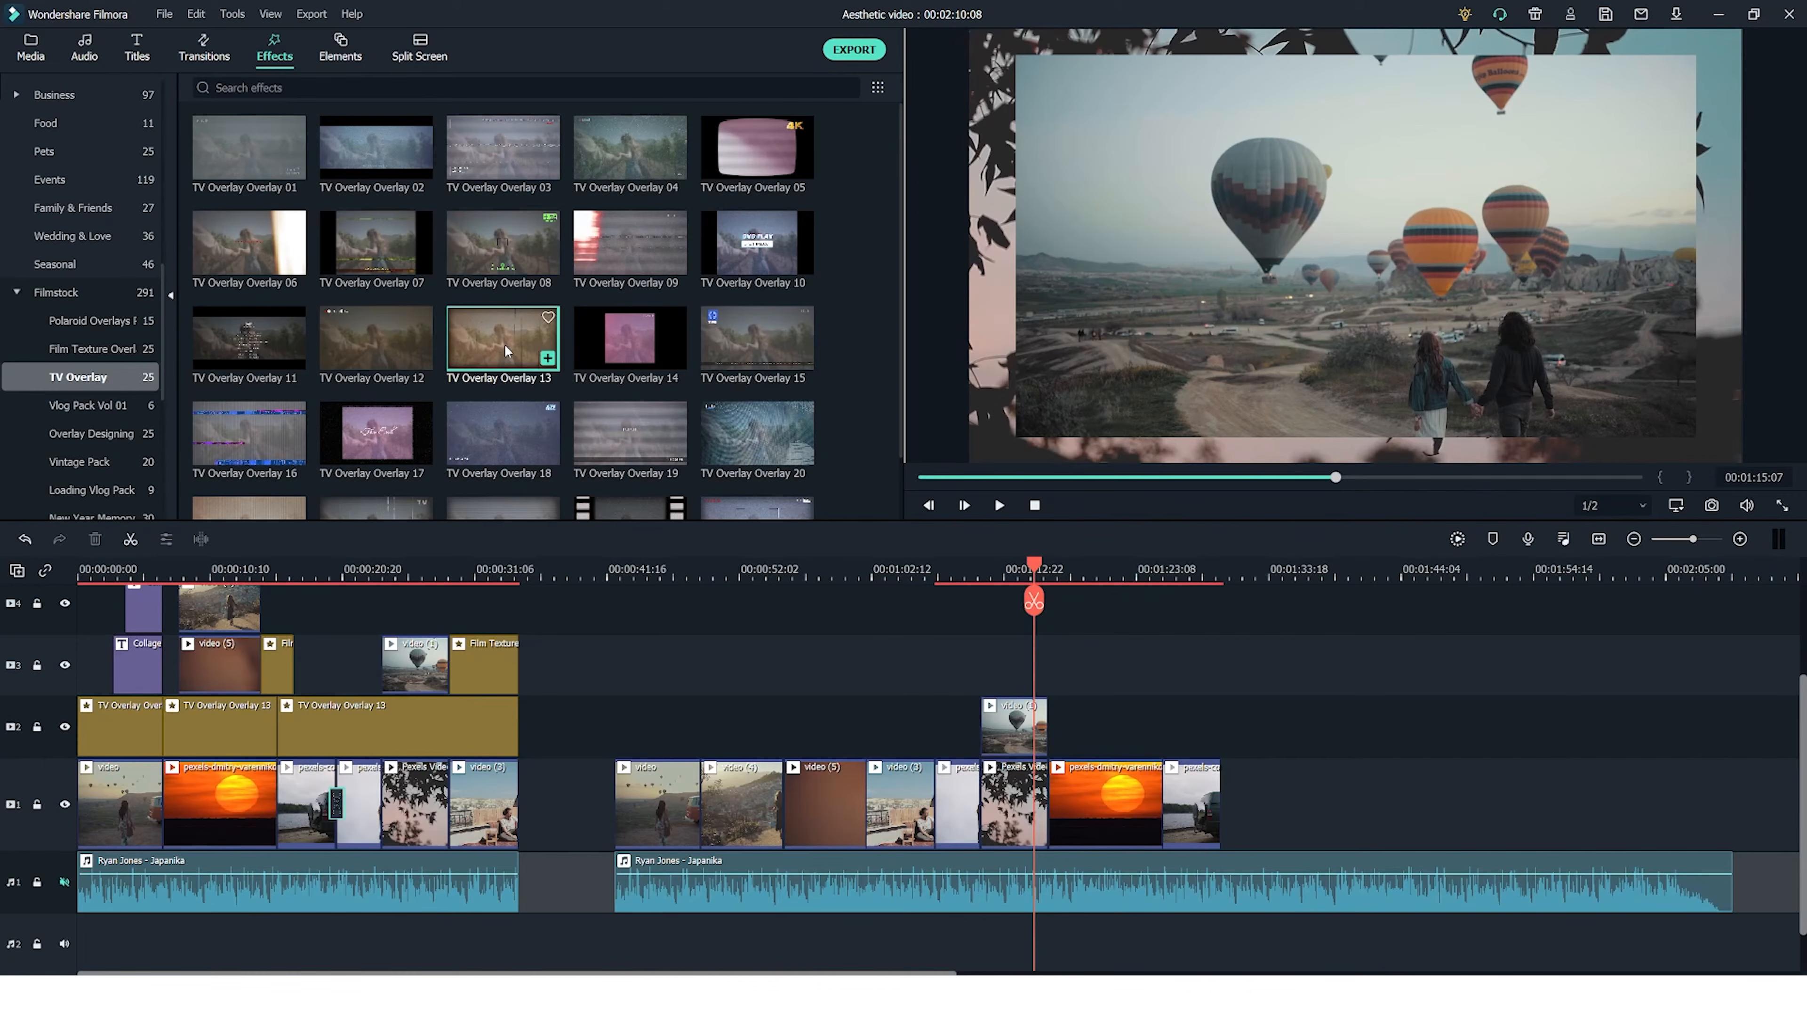
drag(503, 348, 1221, 722)
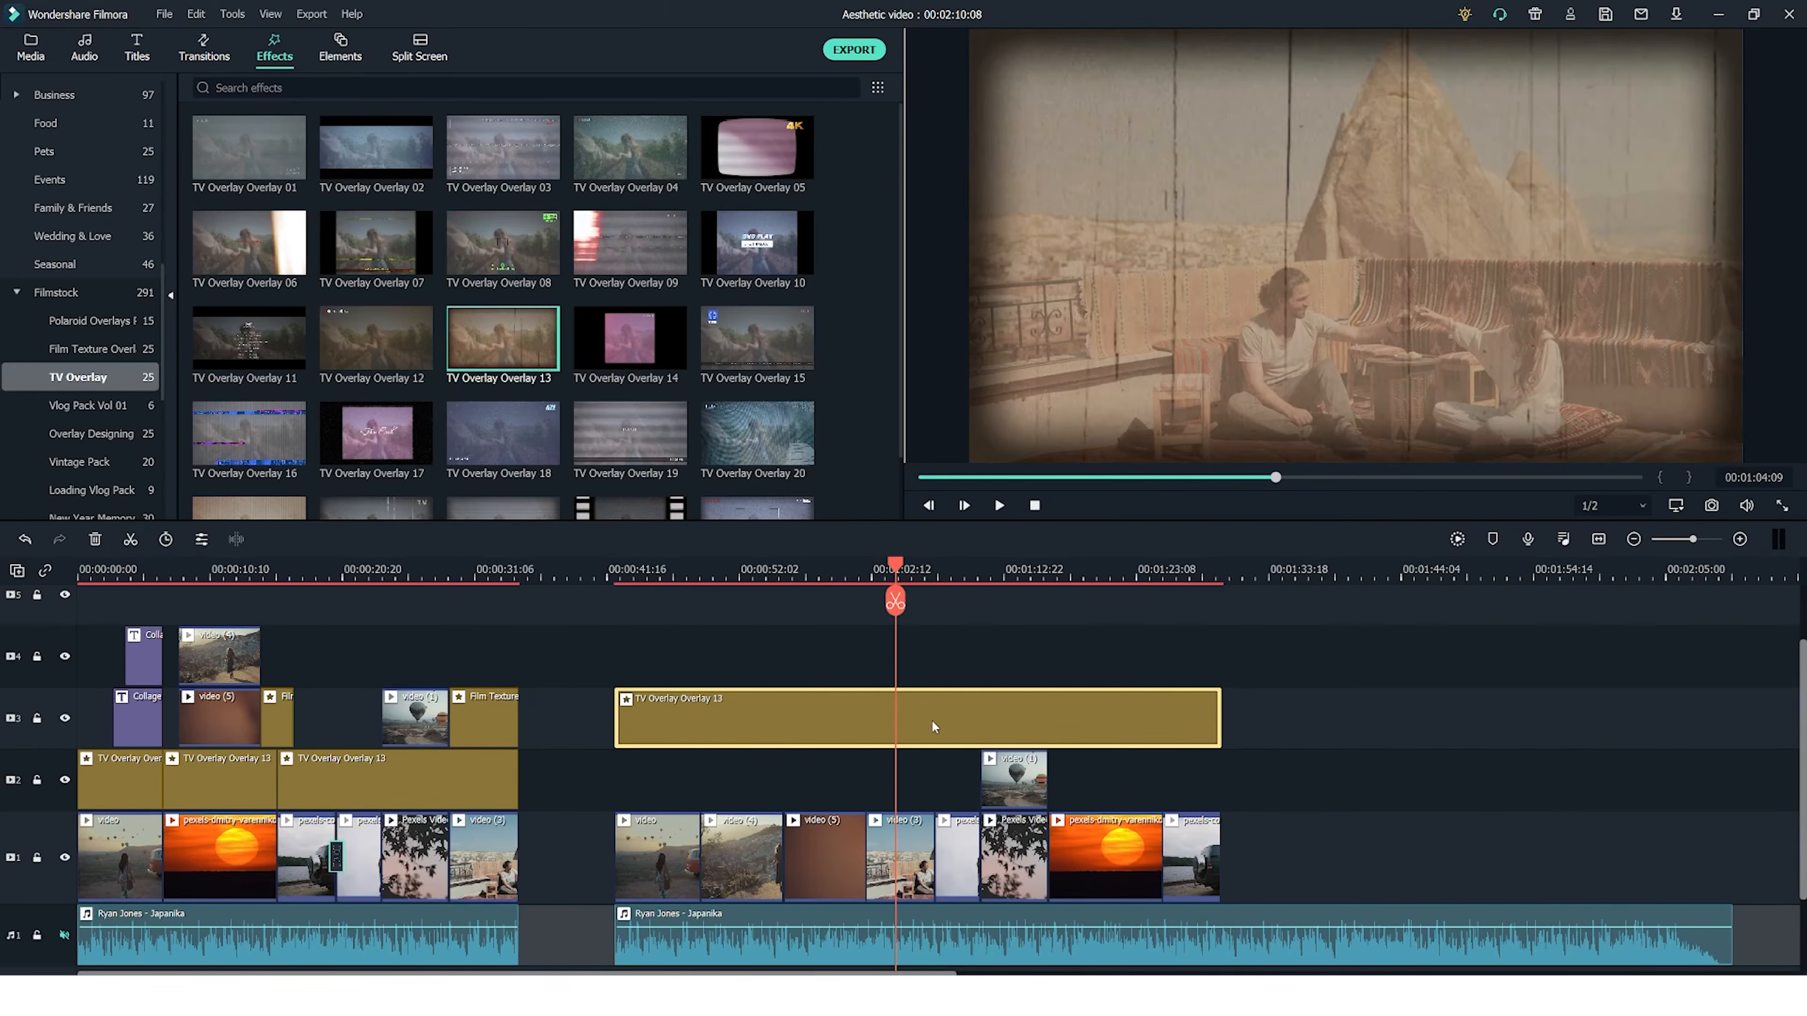
Step: Lower the Alpha of the TV Overlay 13 effect above the new sequence to a subtle level
double_click(933, 722)
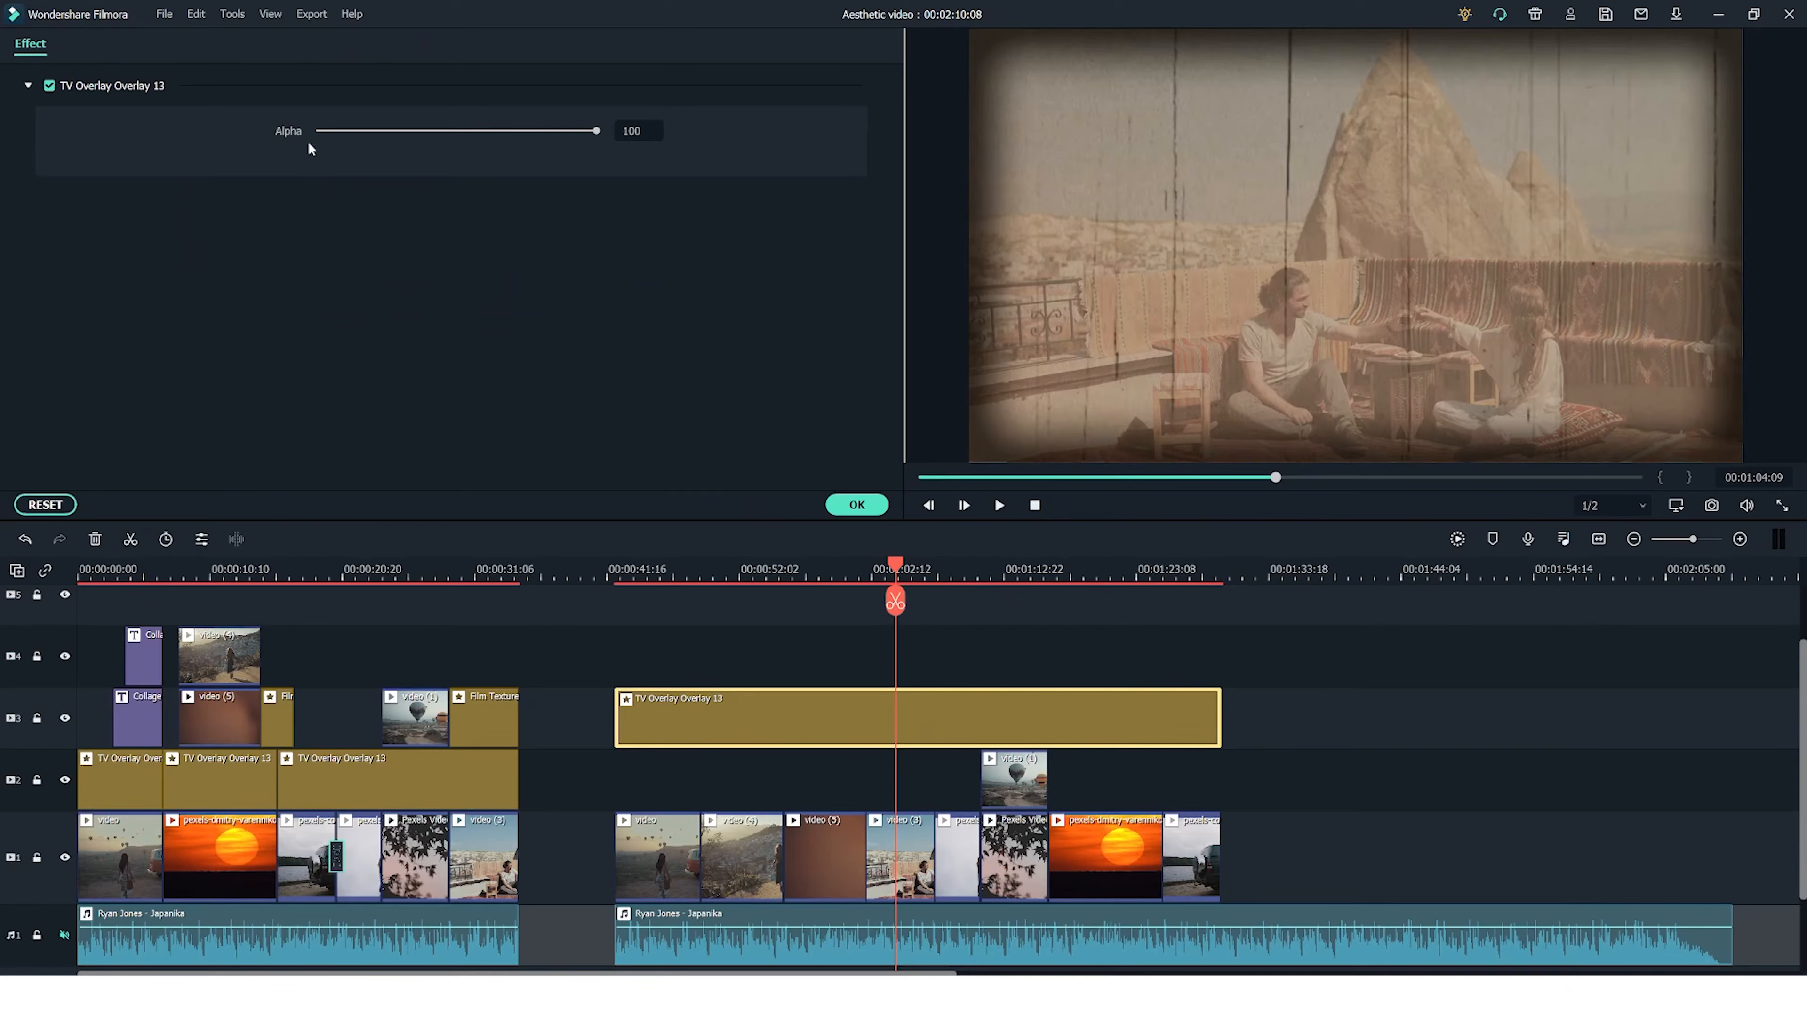
drag(596, 131, 376, 132)
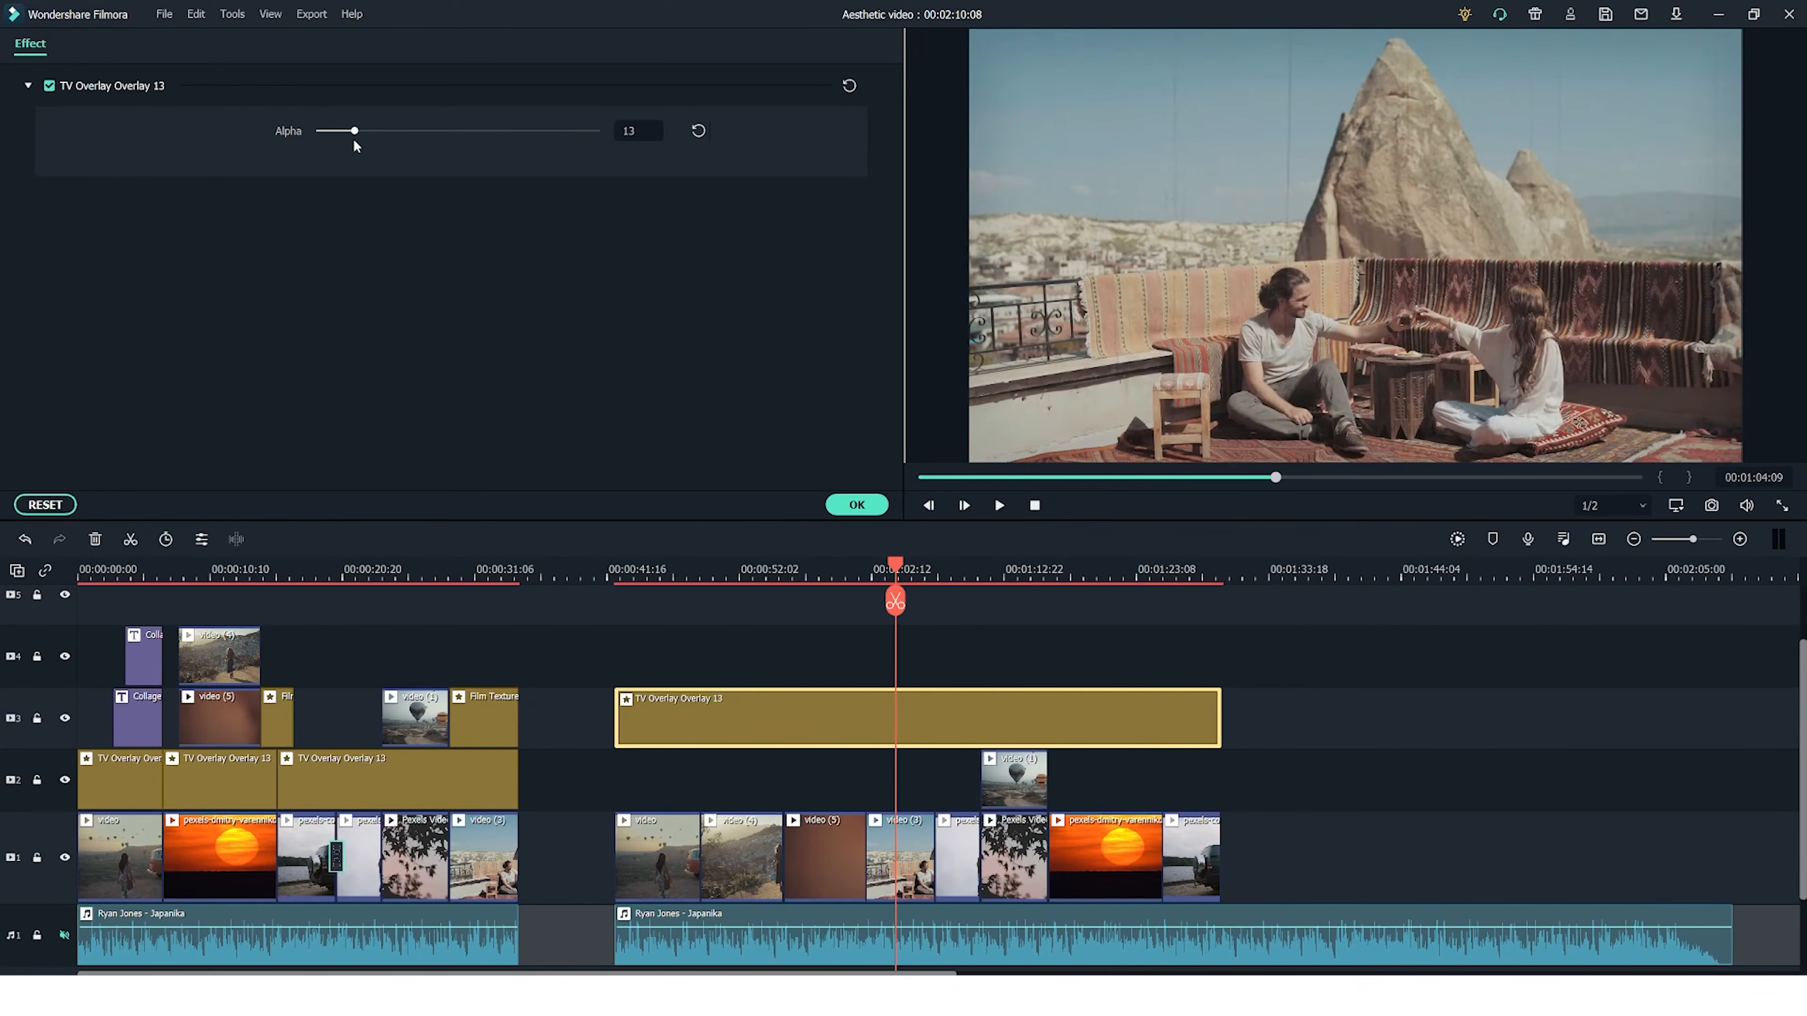
mouse_move(369, 147)
mouse_down()
mouse_move(439, 147)
mouse_move(403, 147)
mouse_up()
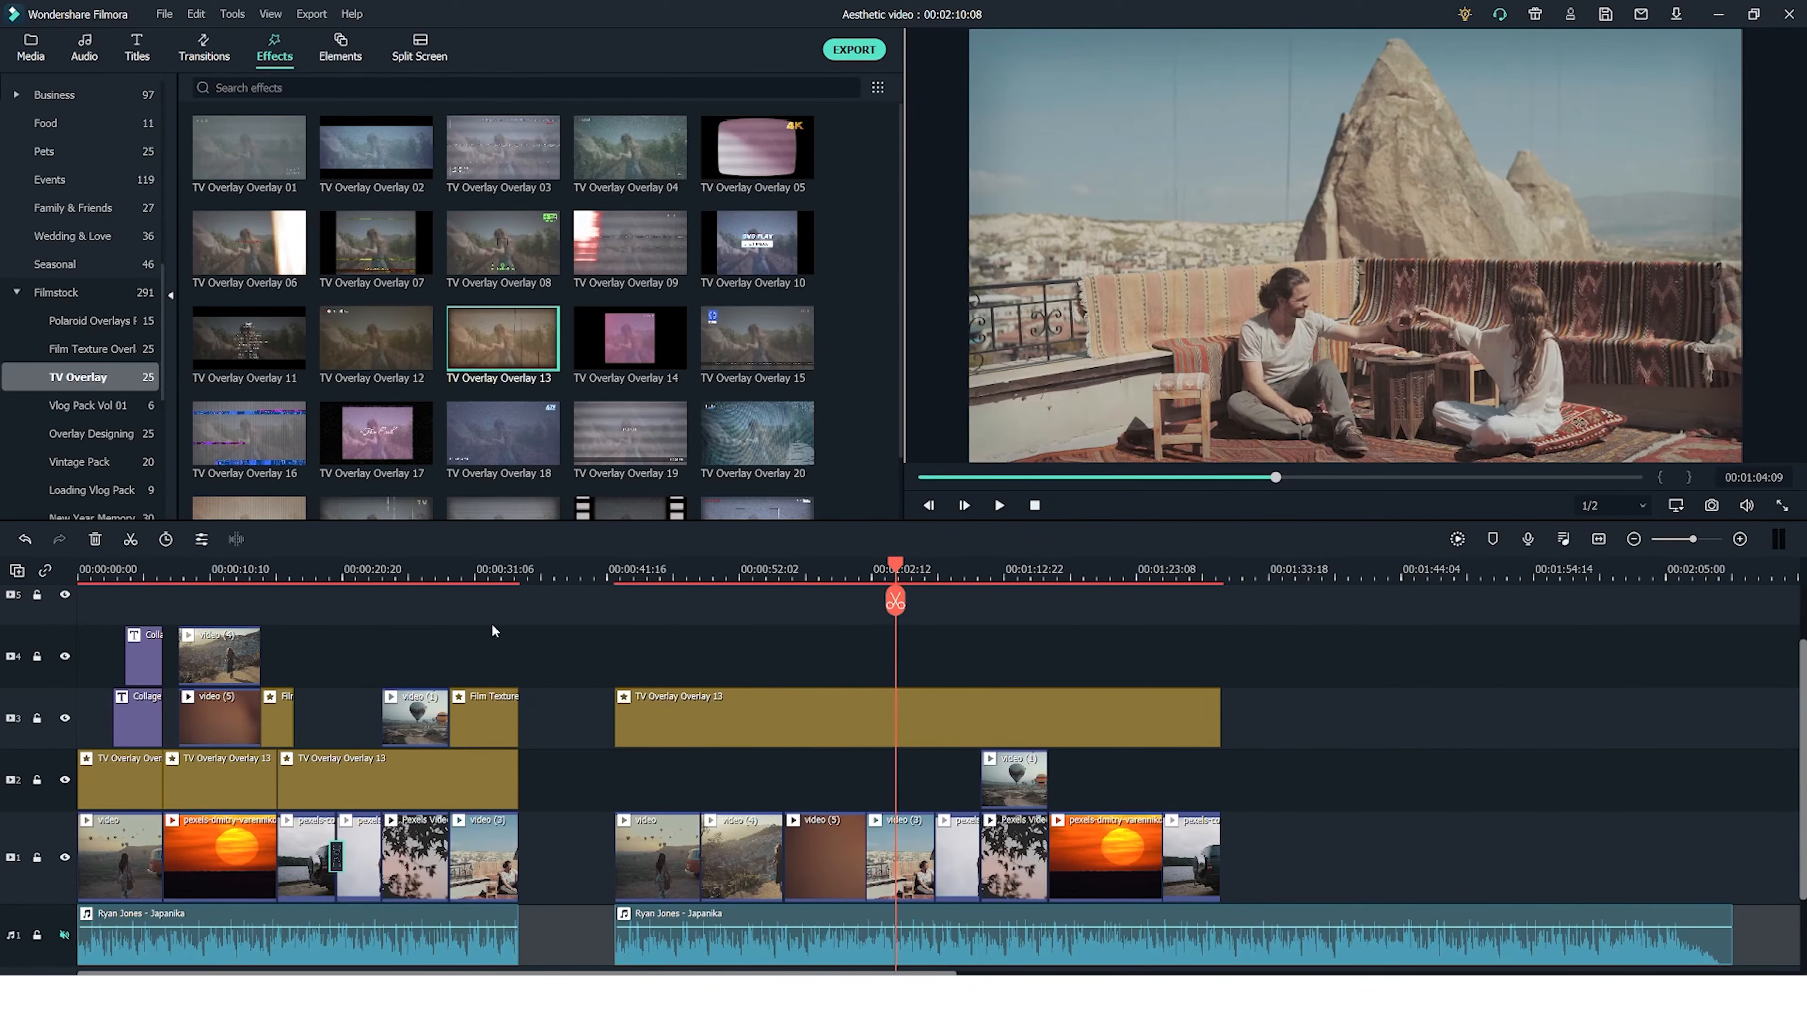
Step: Add Film Texture Overlay Pack Overlay 08 on video track 4 over the cut between the new sequence's first two clips and lower its Alpha
click(107, 347)
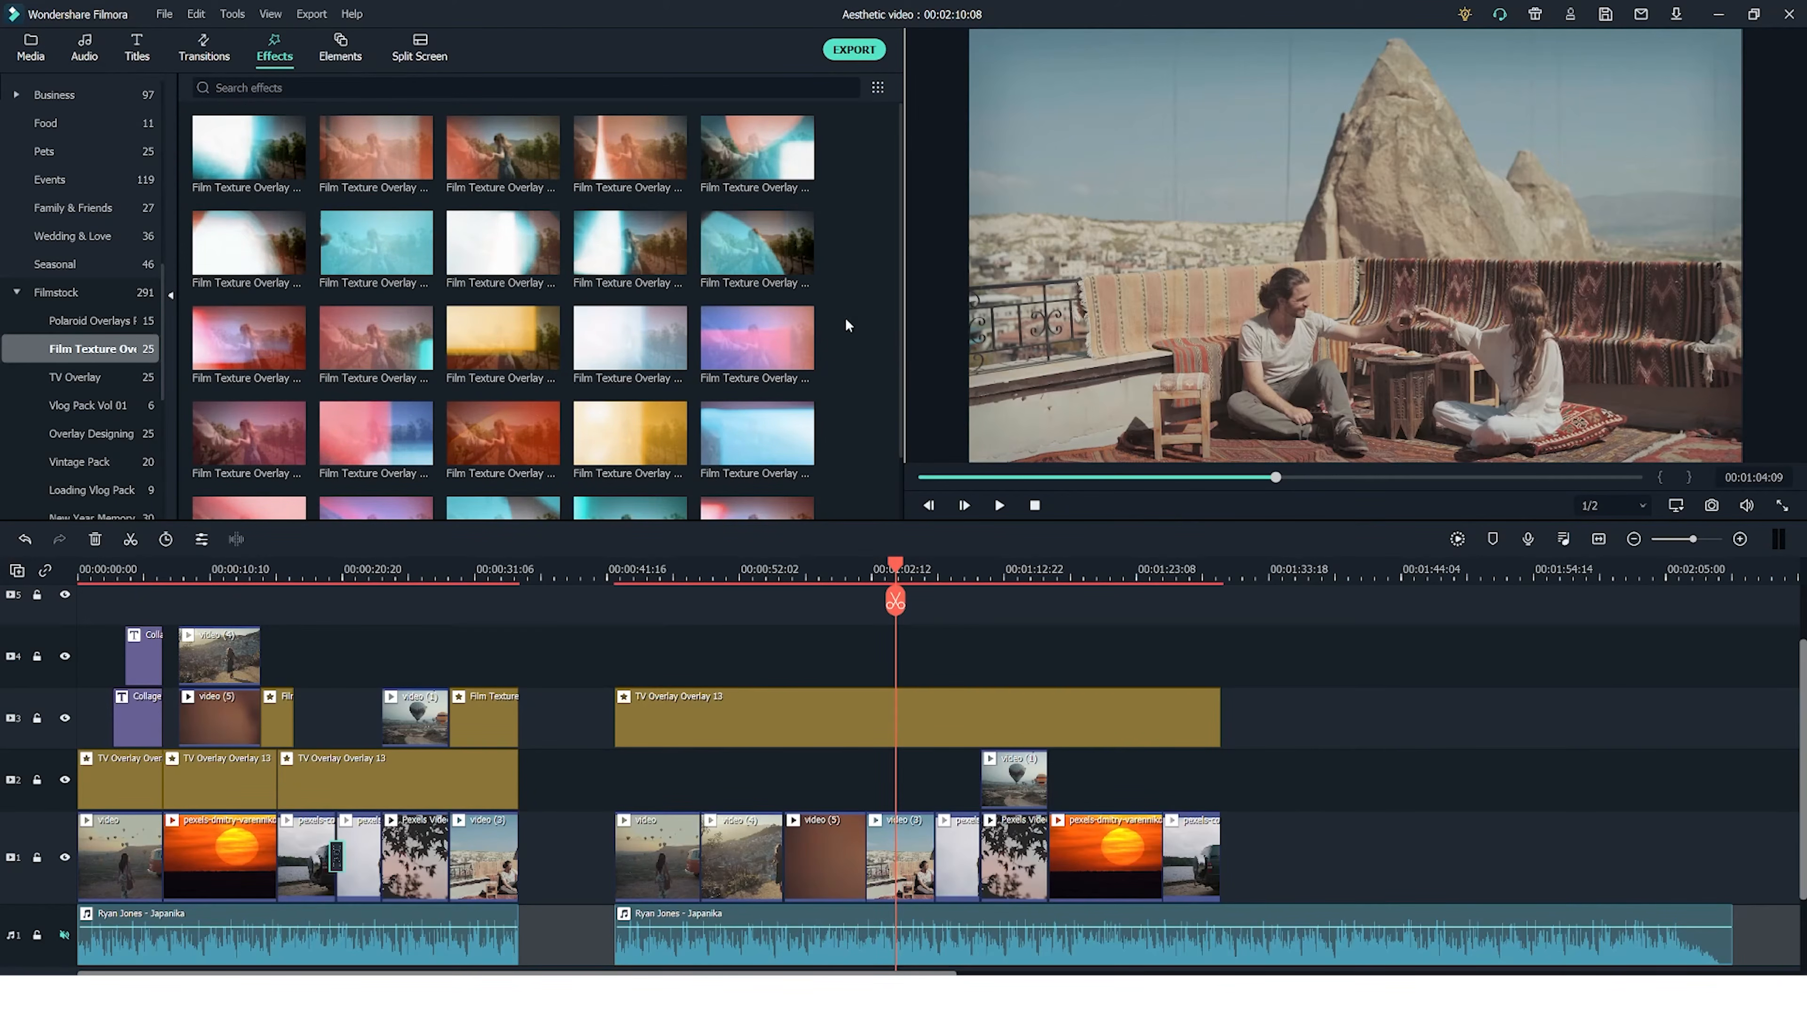
click(484, 577)
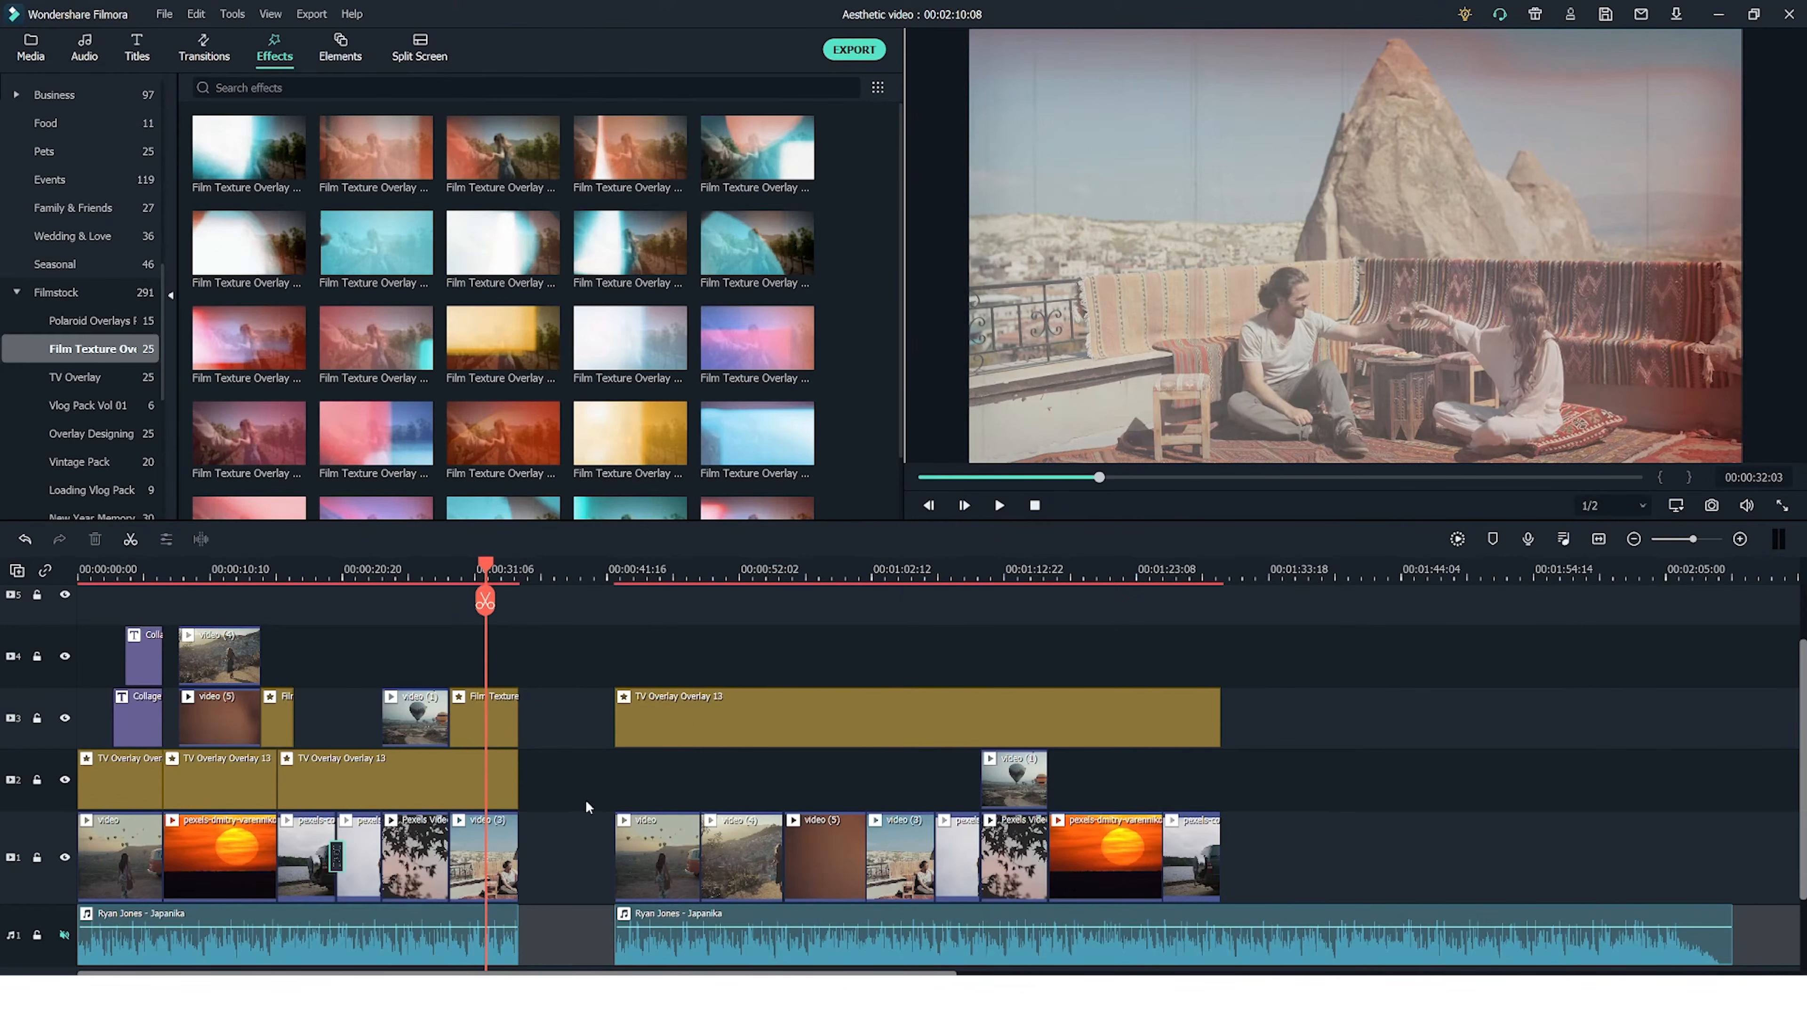
click(693, 574)
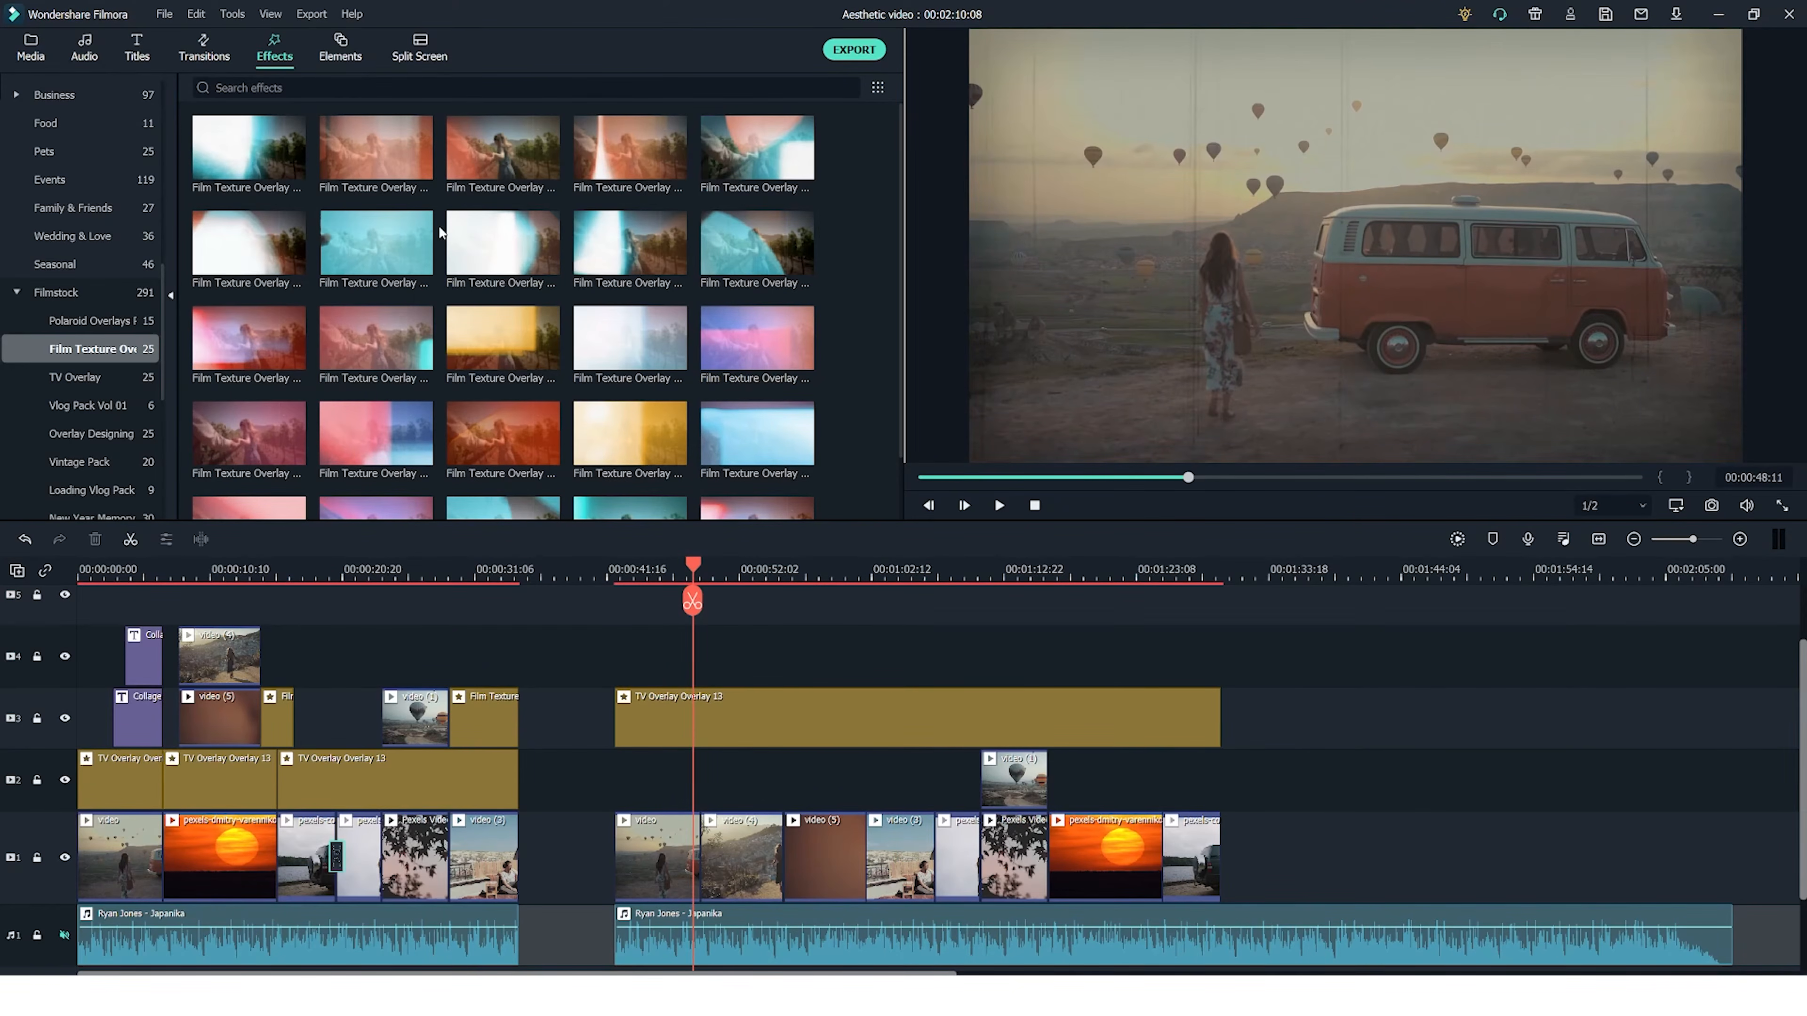
mouse_move(487, 238)
click(490, 243)
drag(494, 248, 744, 683)
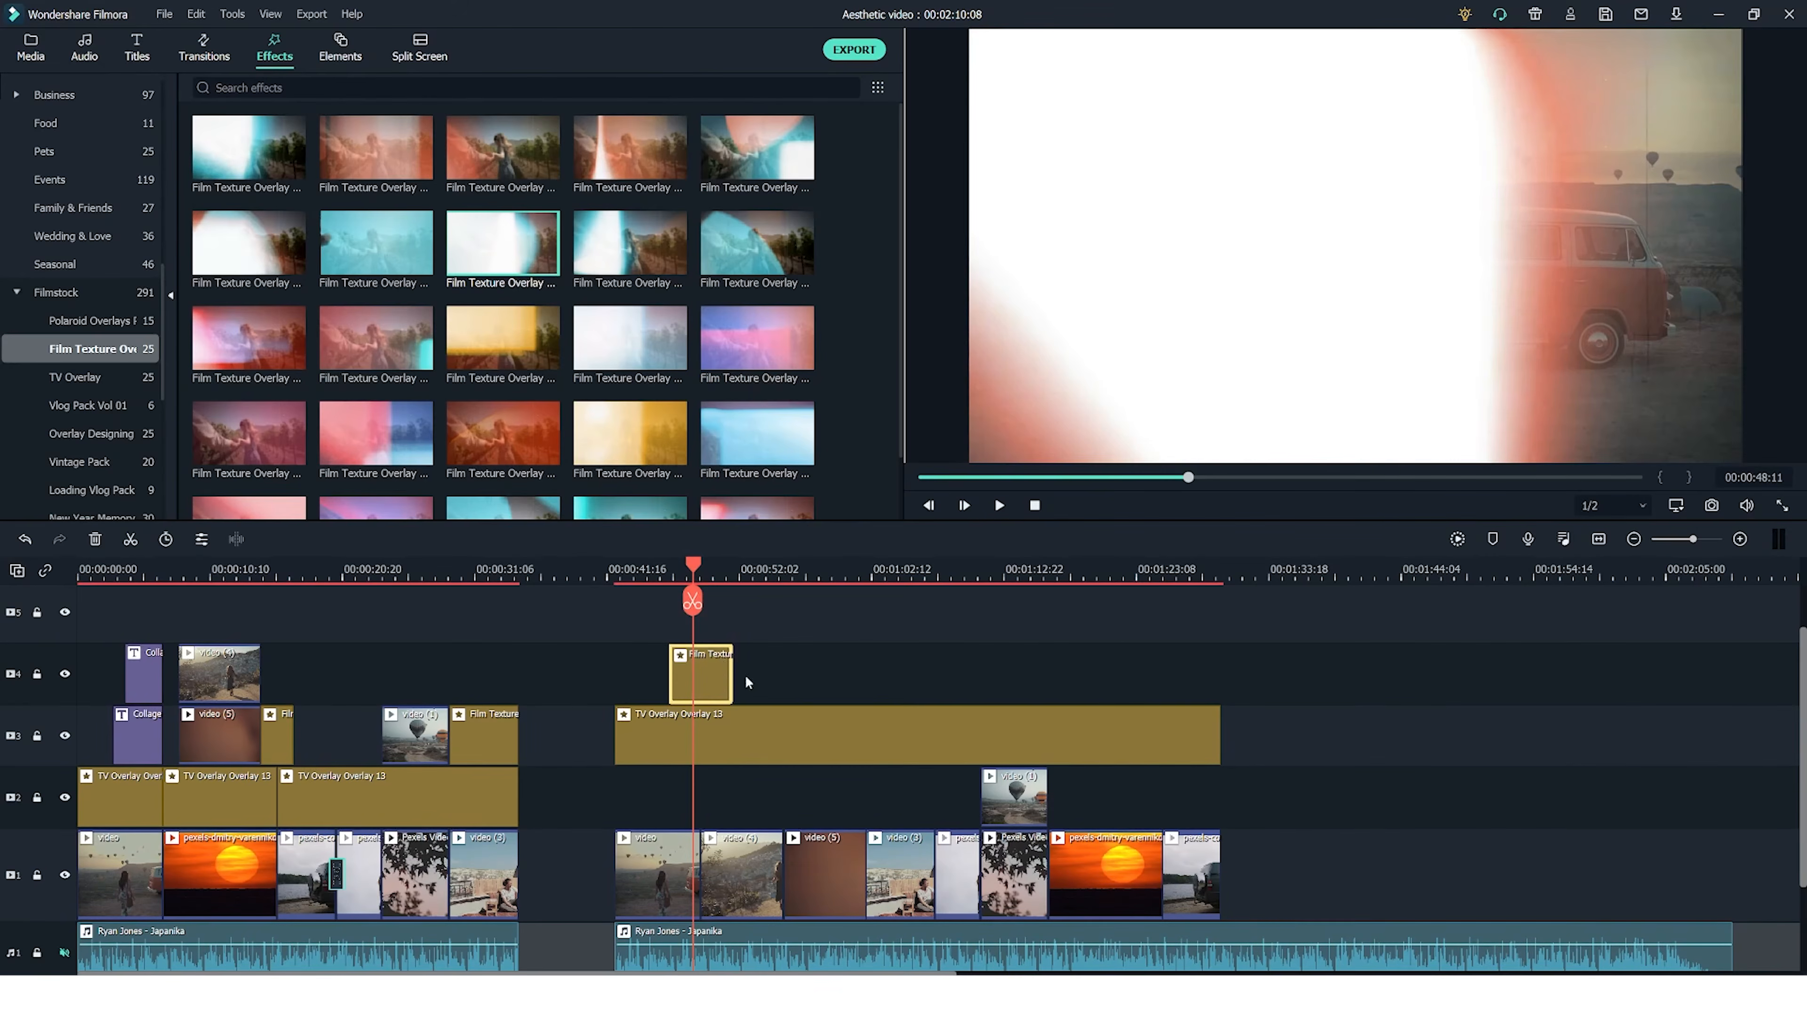
double_click(704, 686)
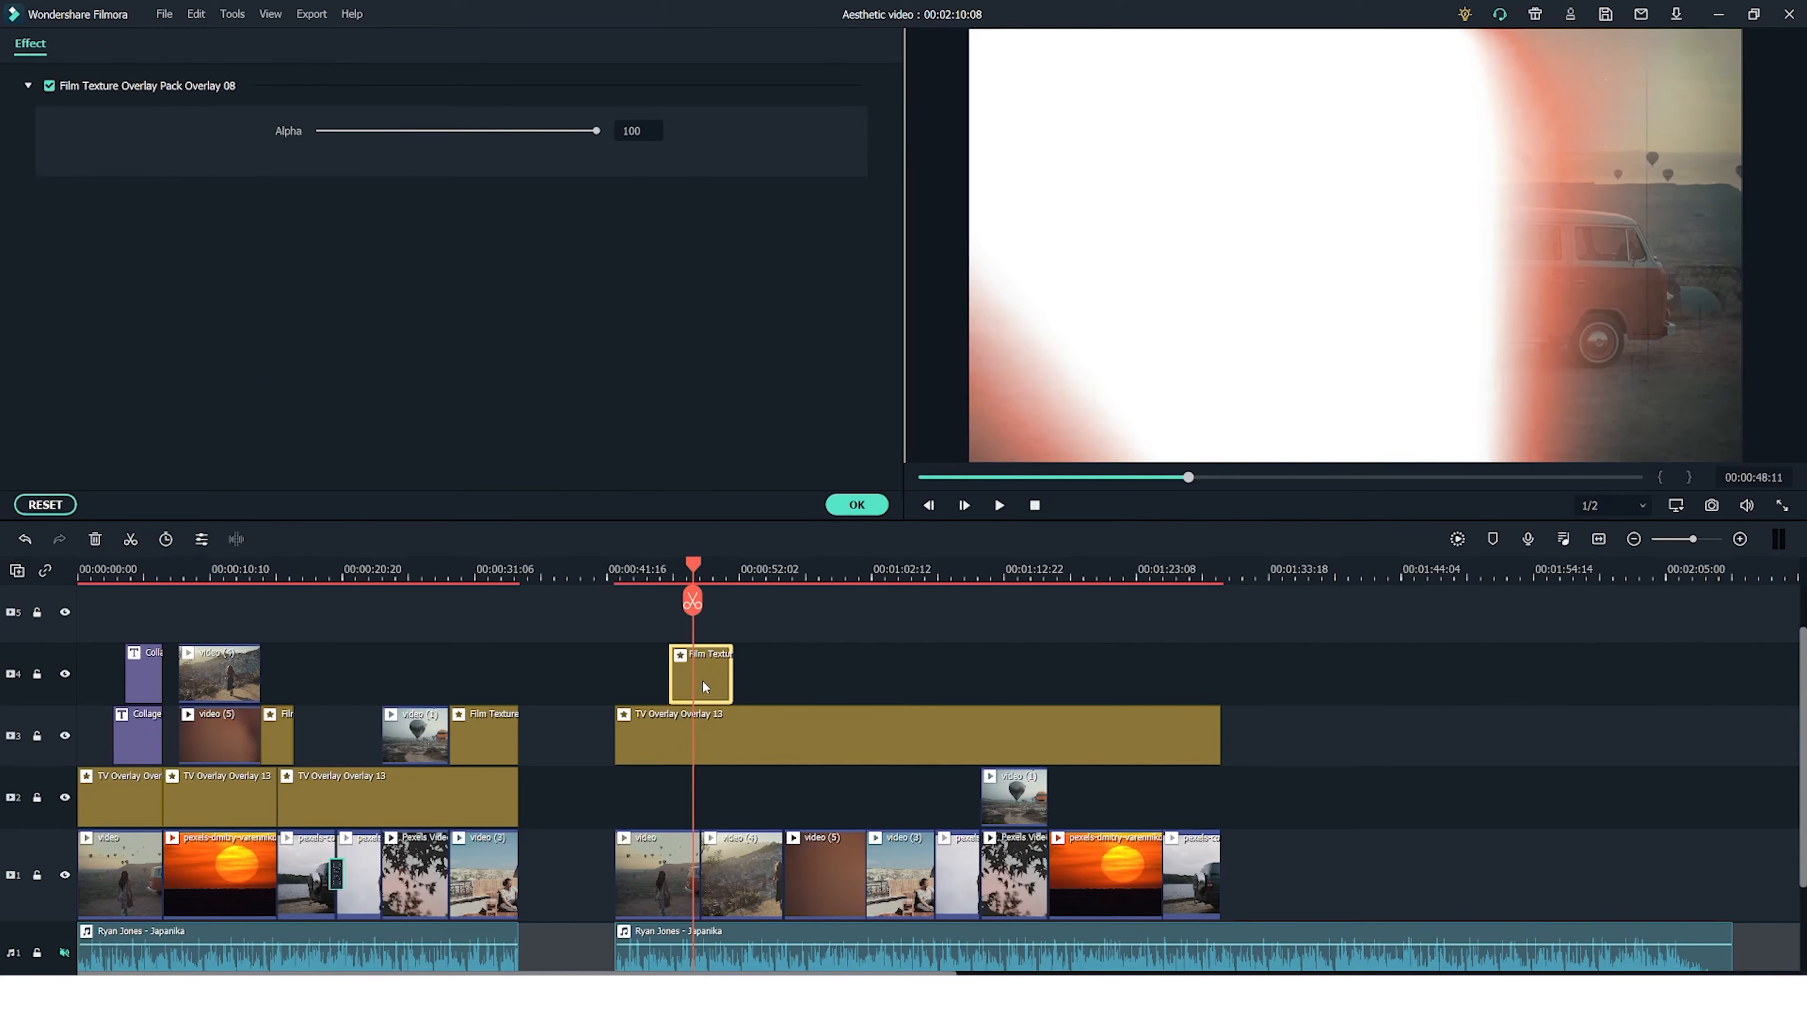
drag(596, 131, 420, 130)
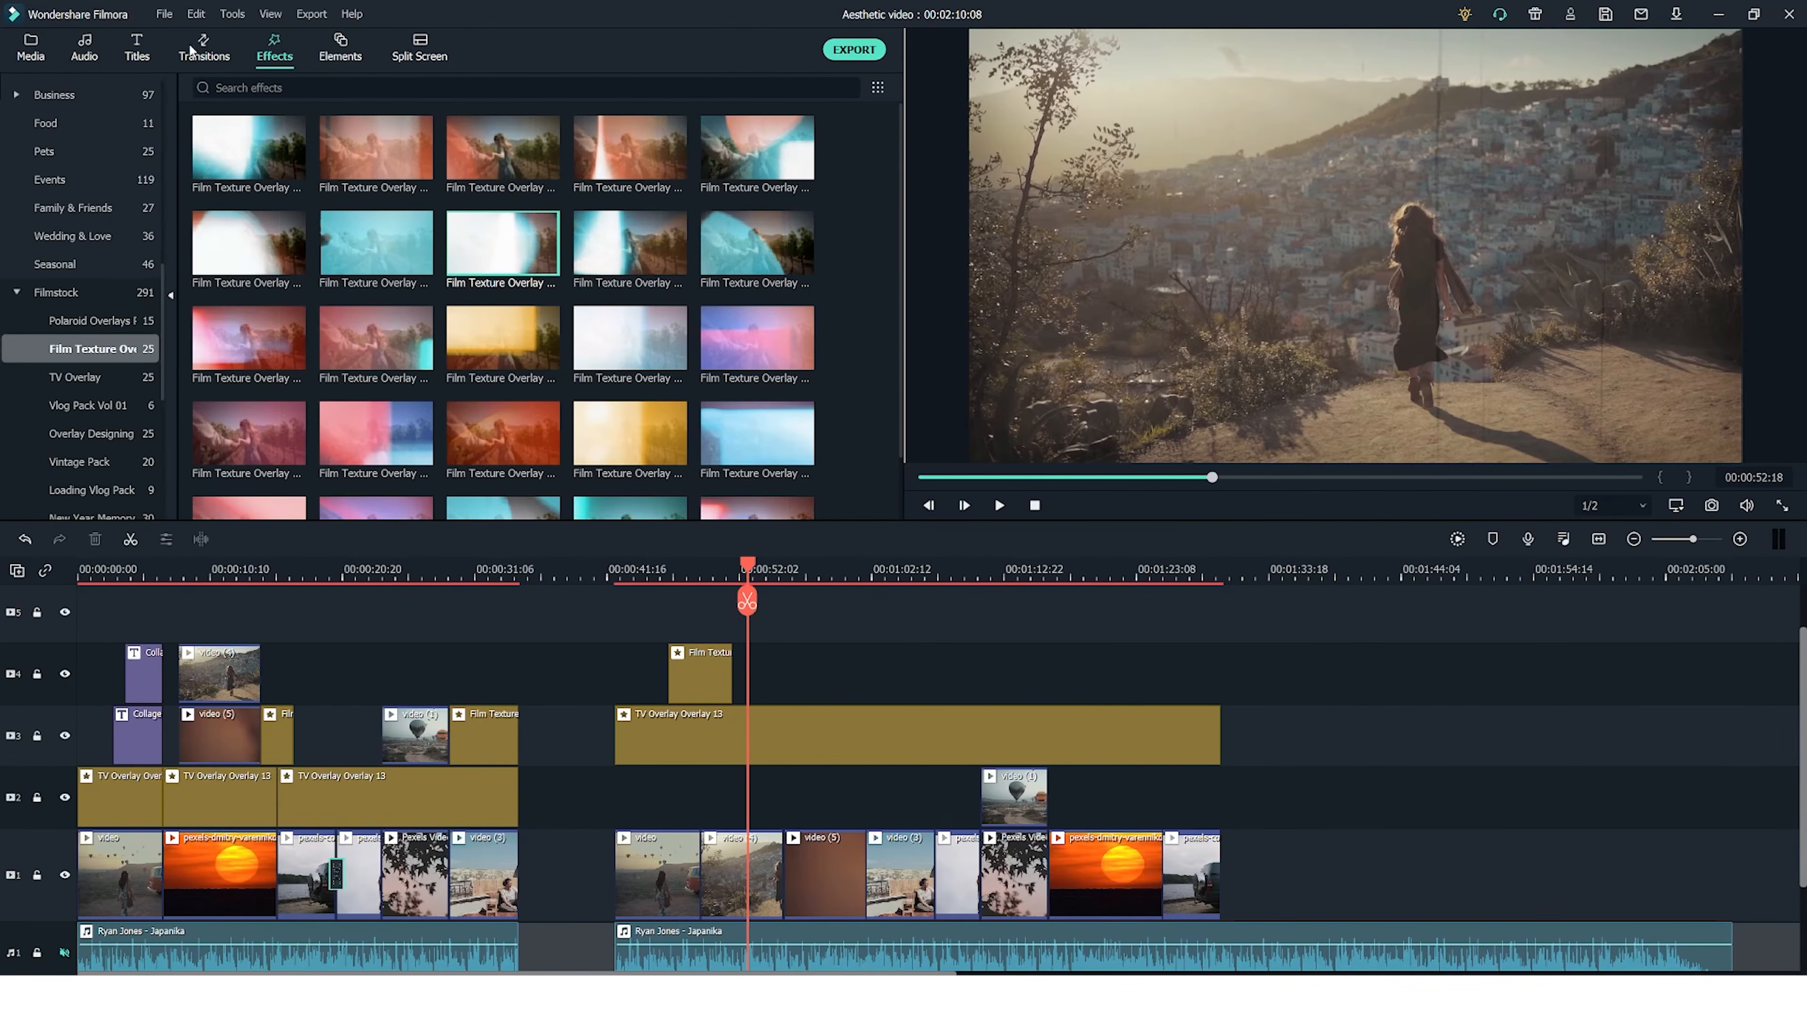
Step: Place the green car clip and the white-sky clip side by side on video track 1, after the leaves clip
click(192, 50)
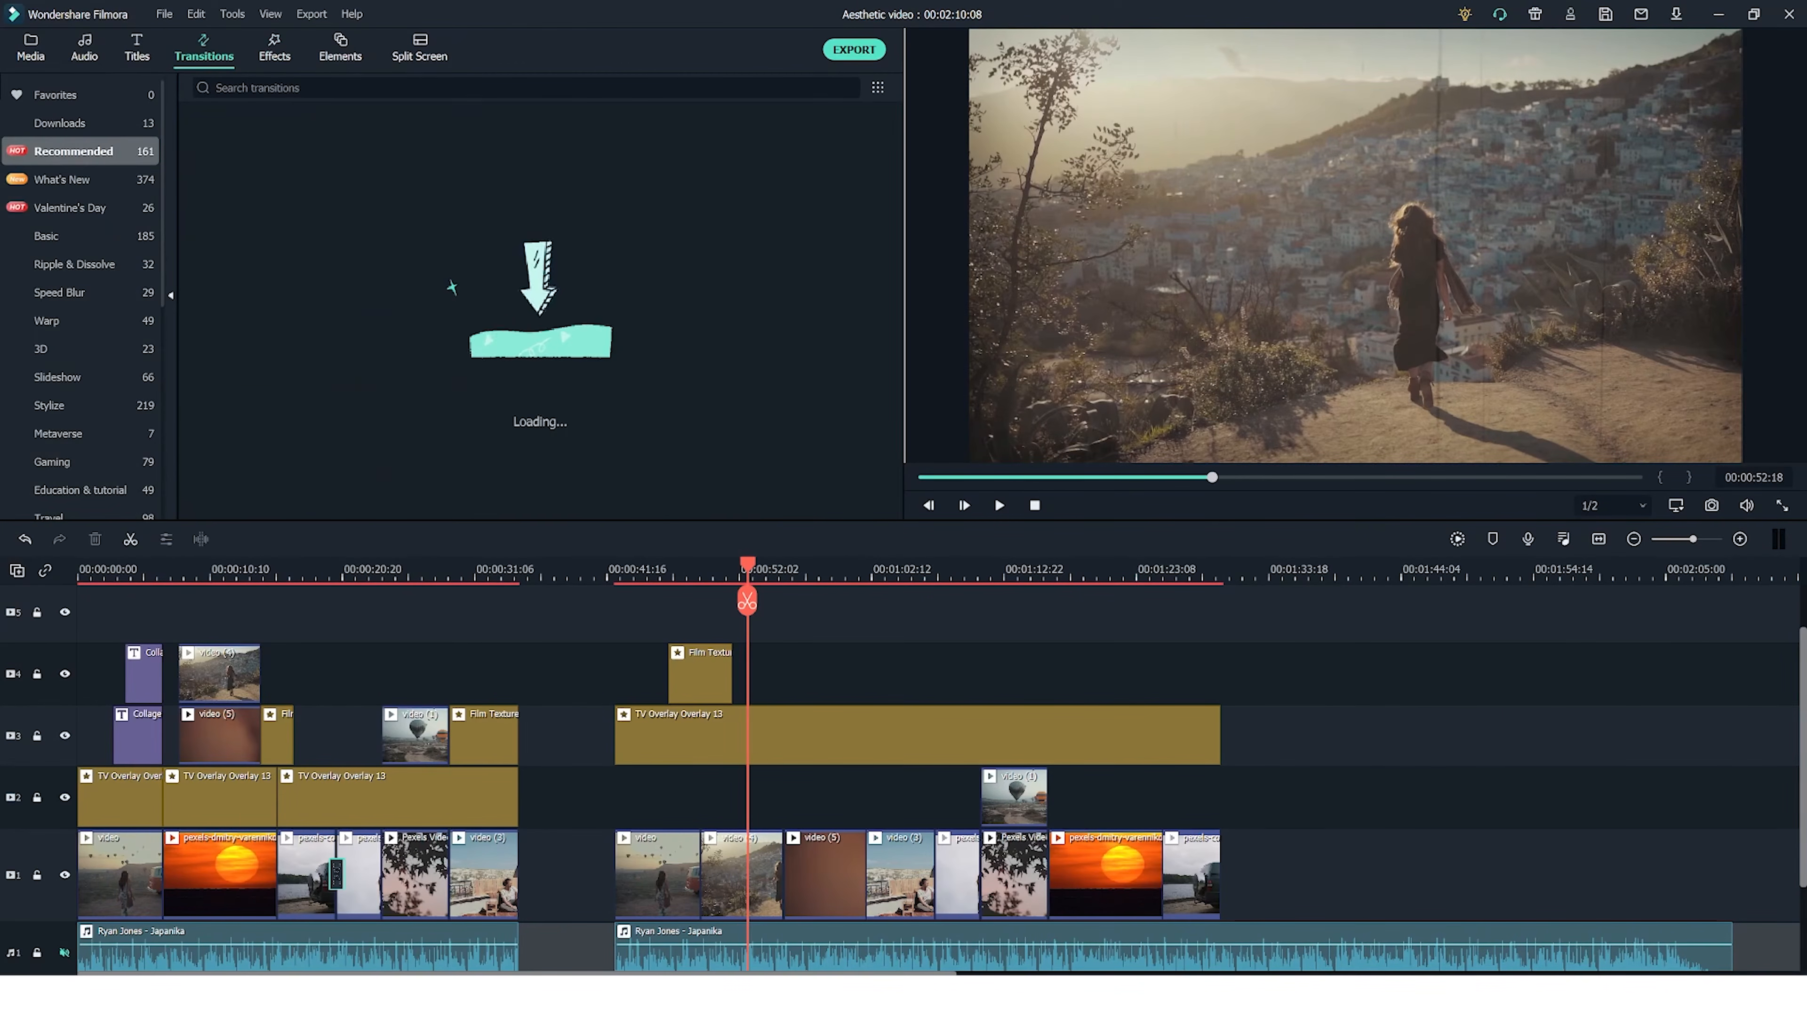
key(space)
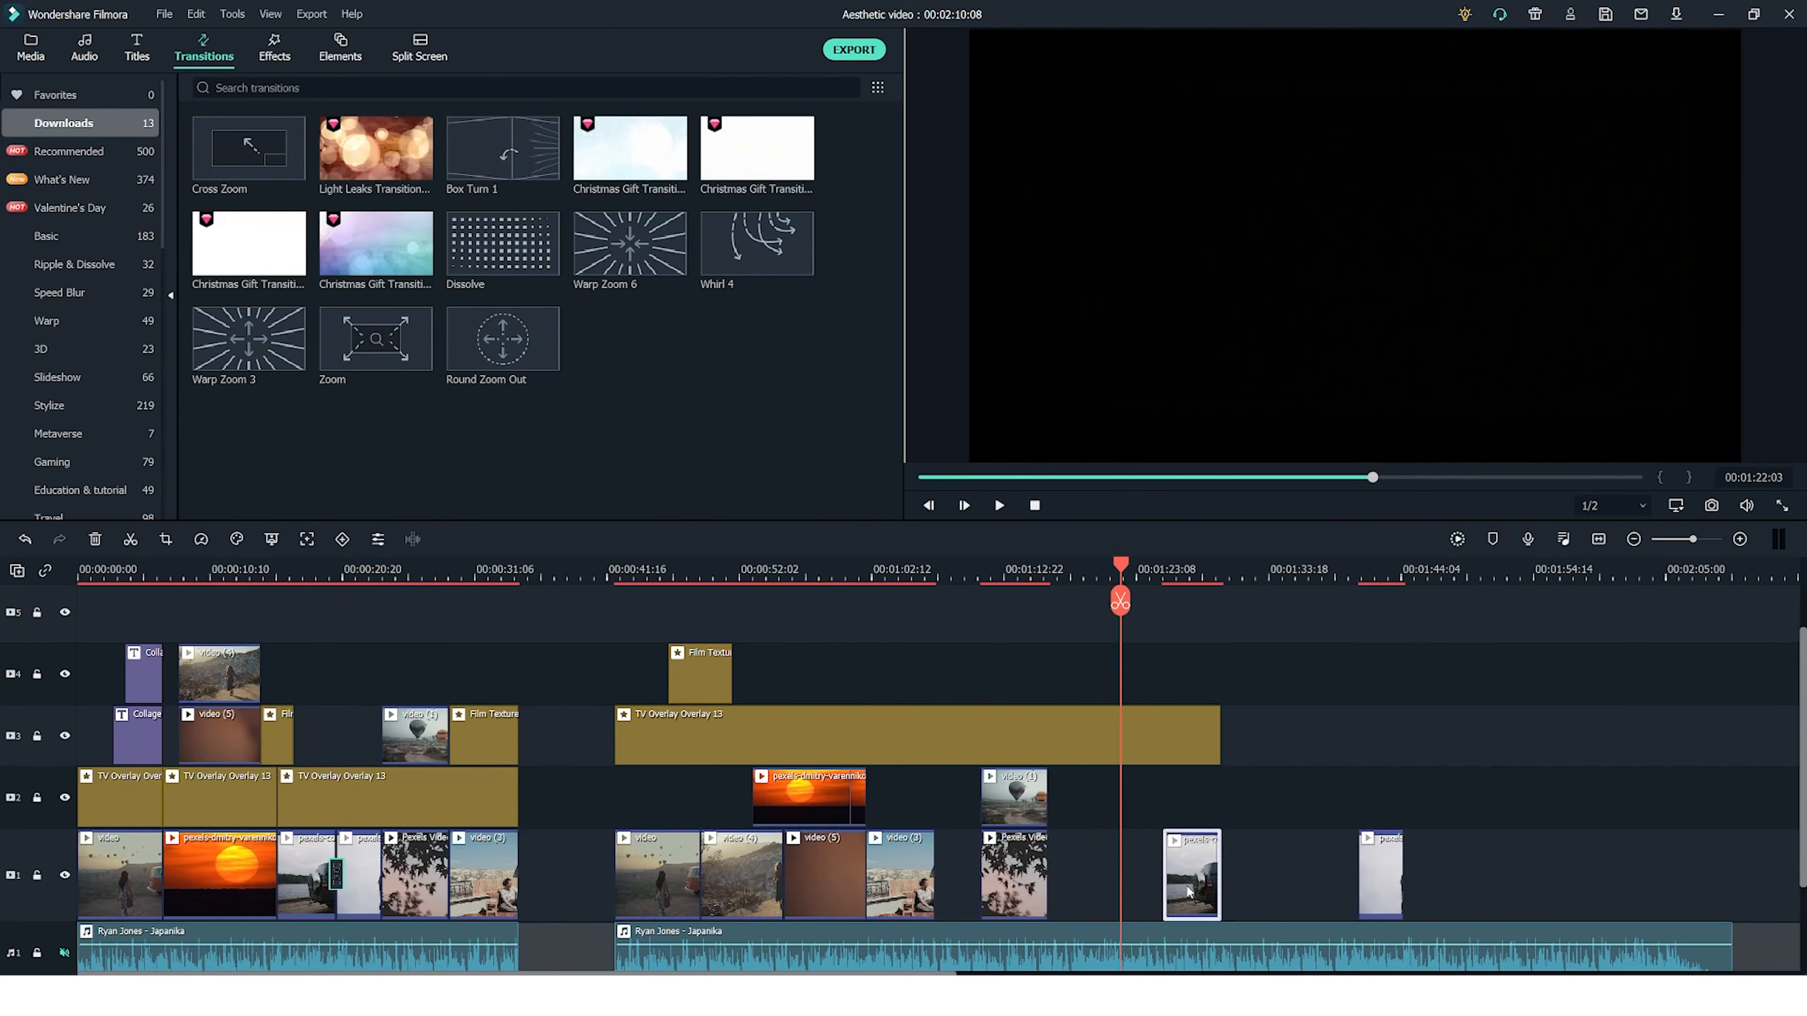
drag(1138, 882, 1106, 900)
drag(1396, 890, 1181, 912)
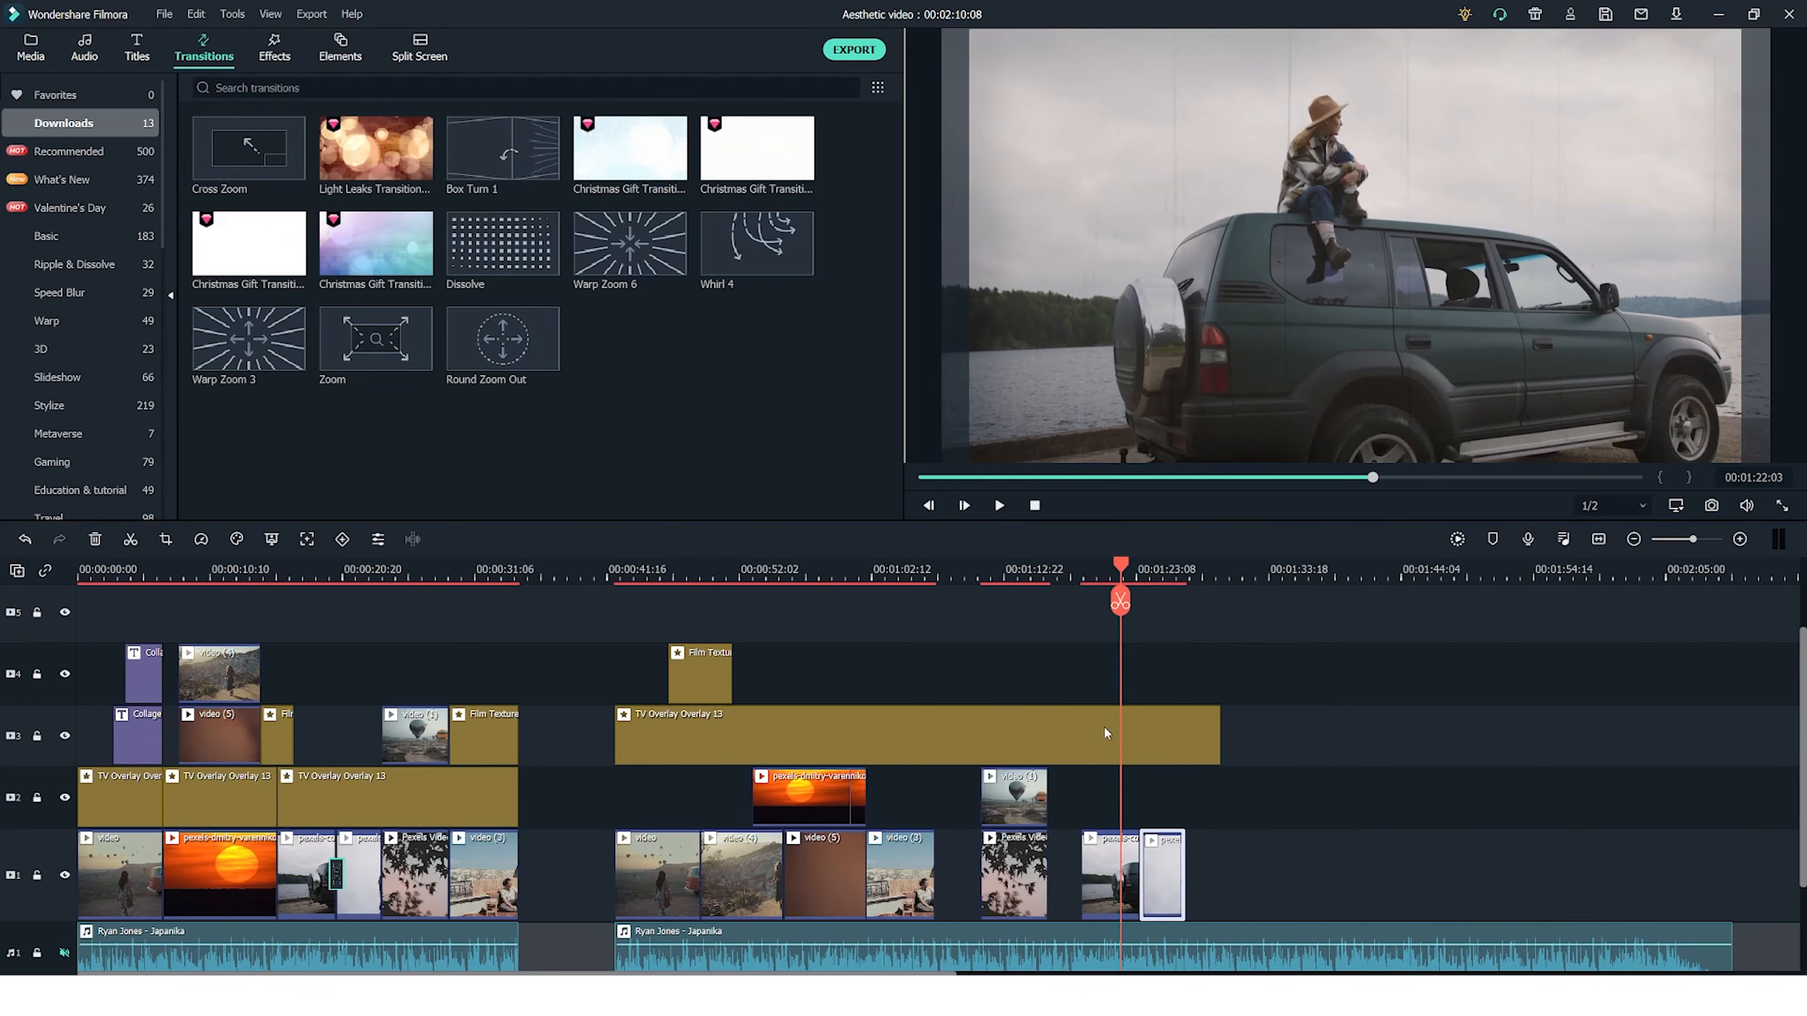
Step: Add the Zoom transition between the green car clip and the white-sky clip, and play it back
click(1102, 644)
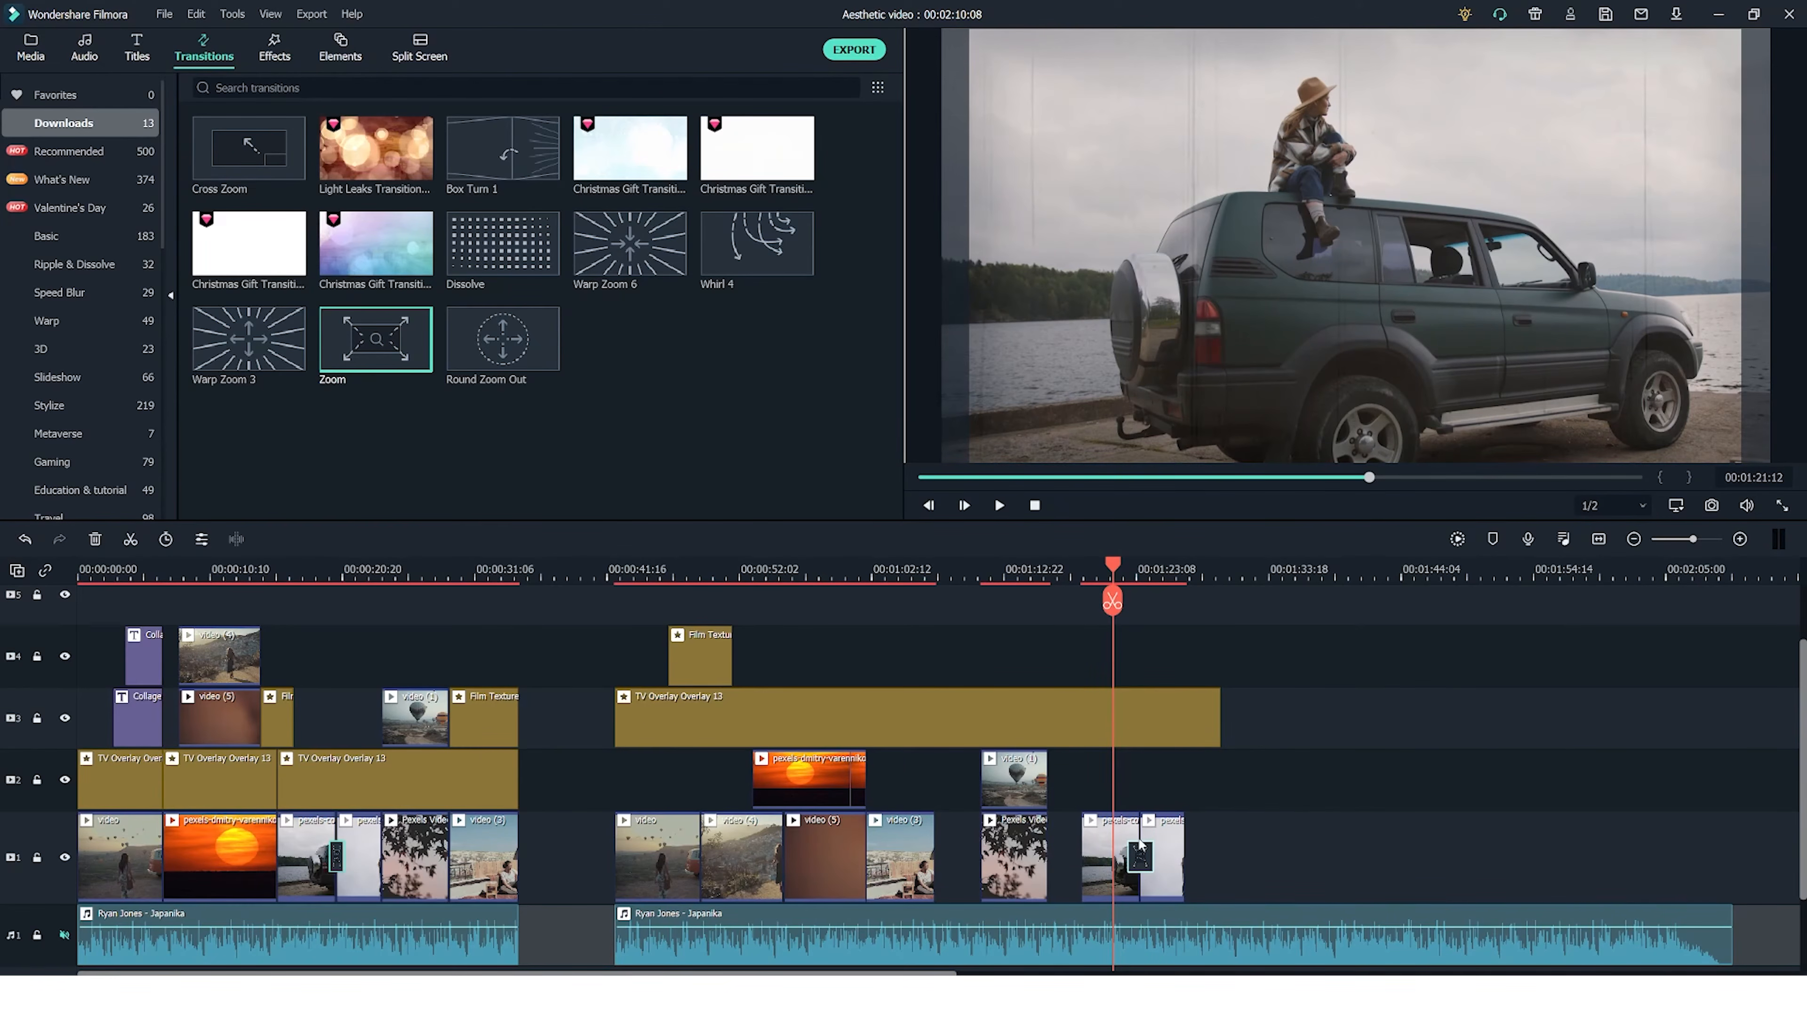
click(1151, 863)
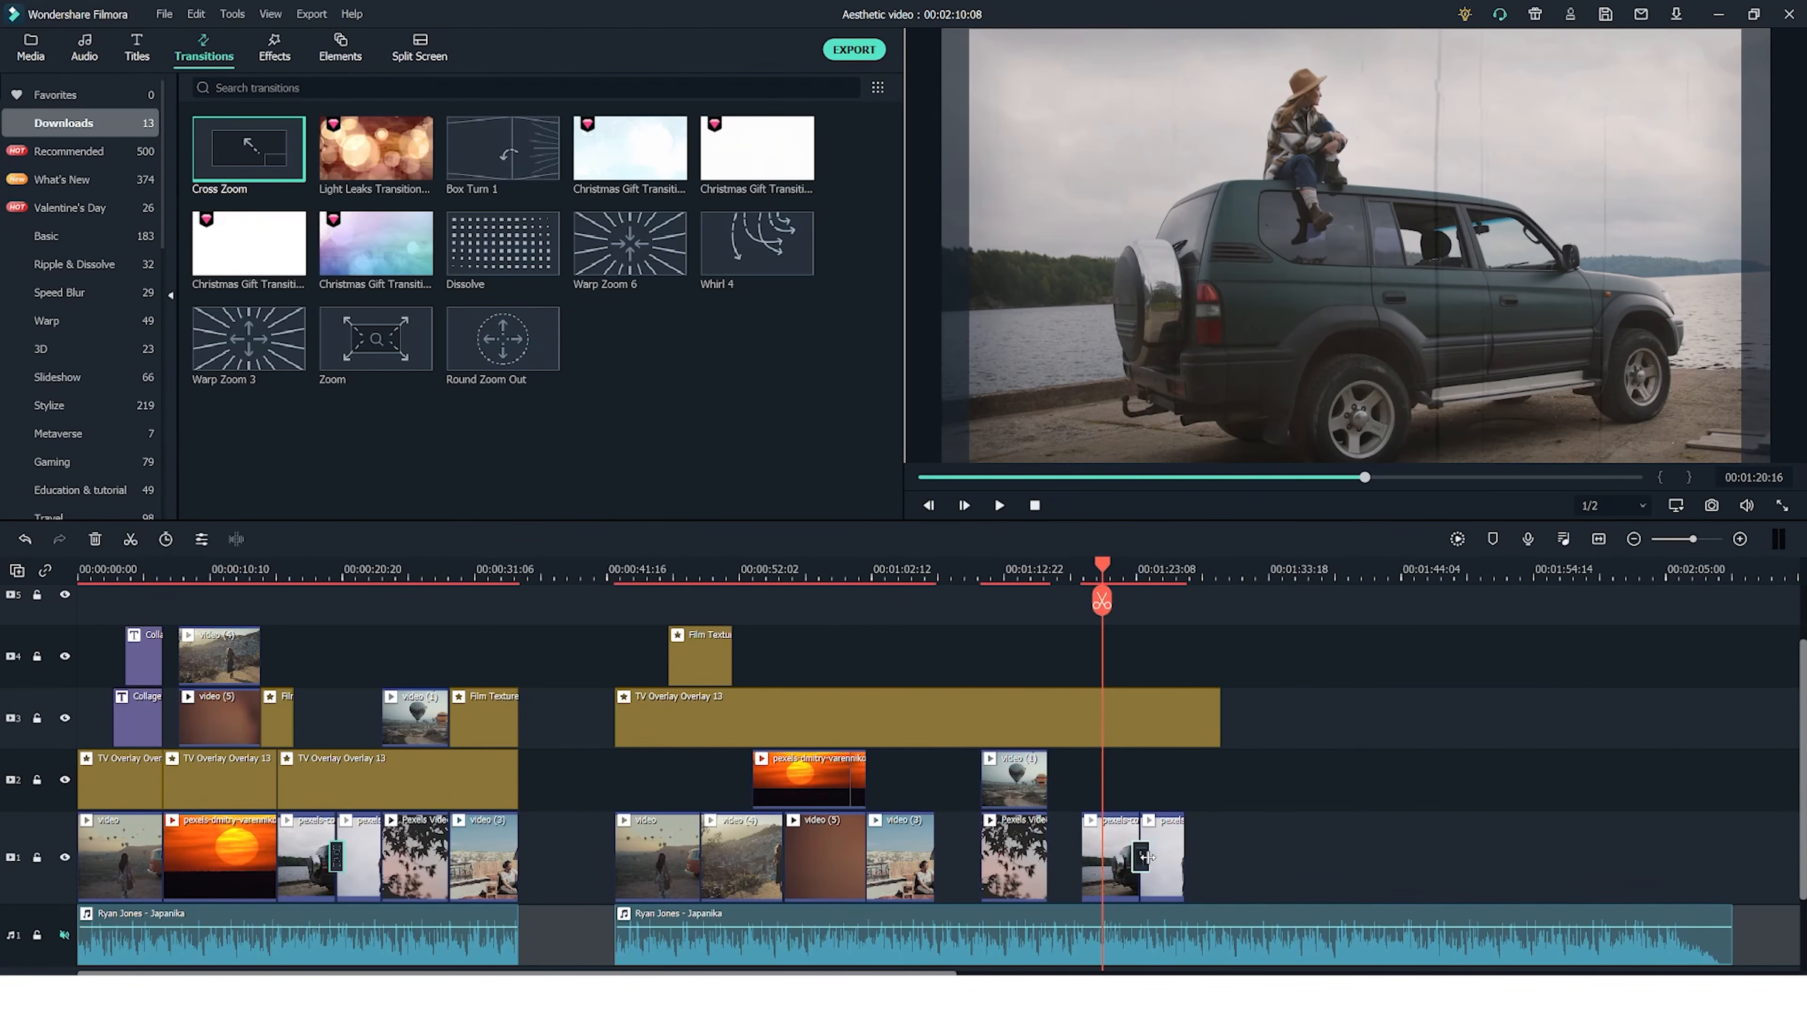
key(space)
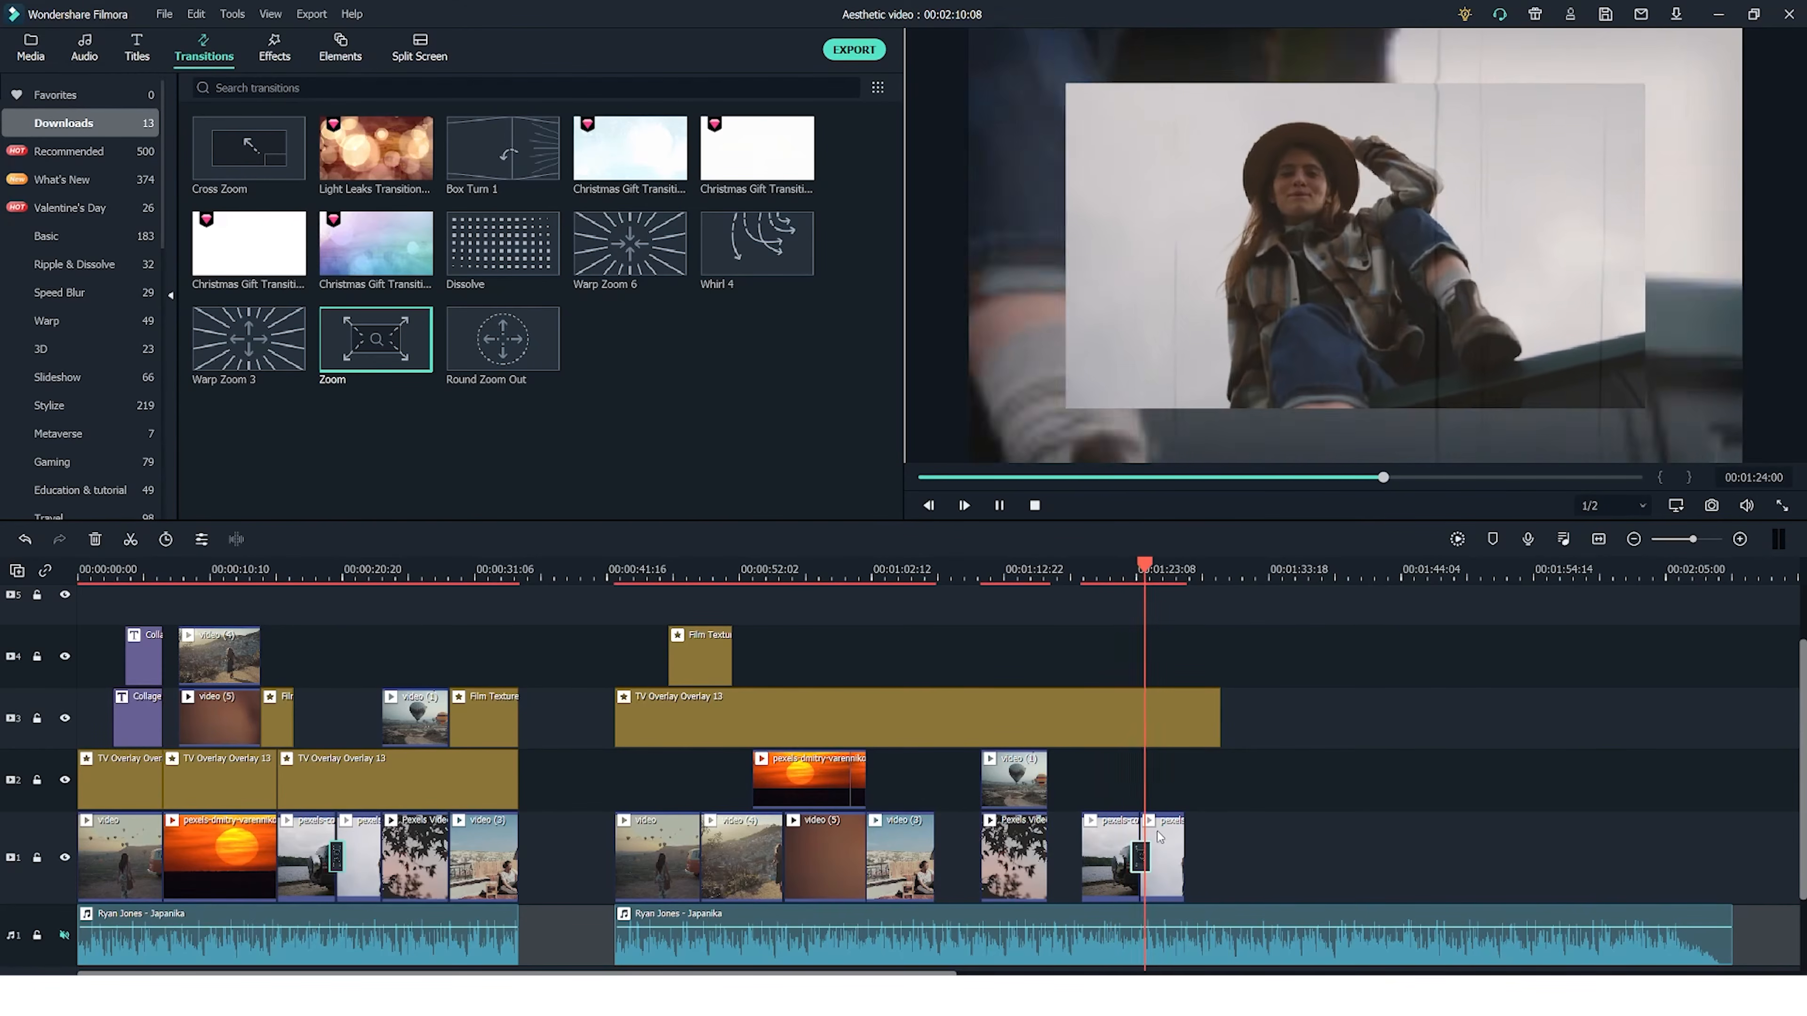
key(space)
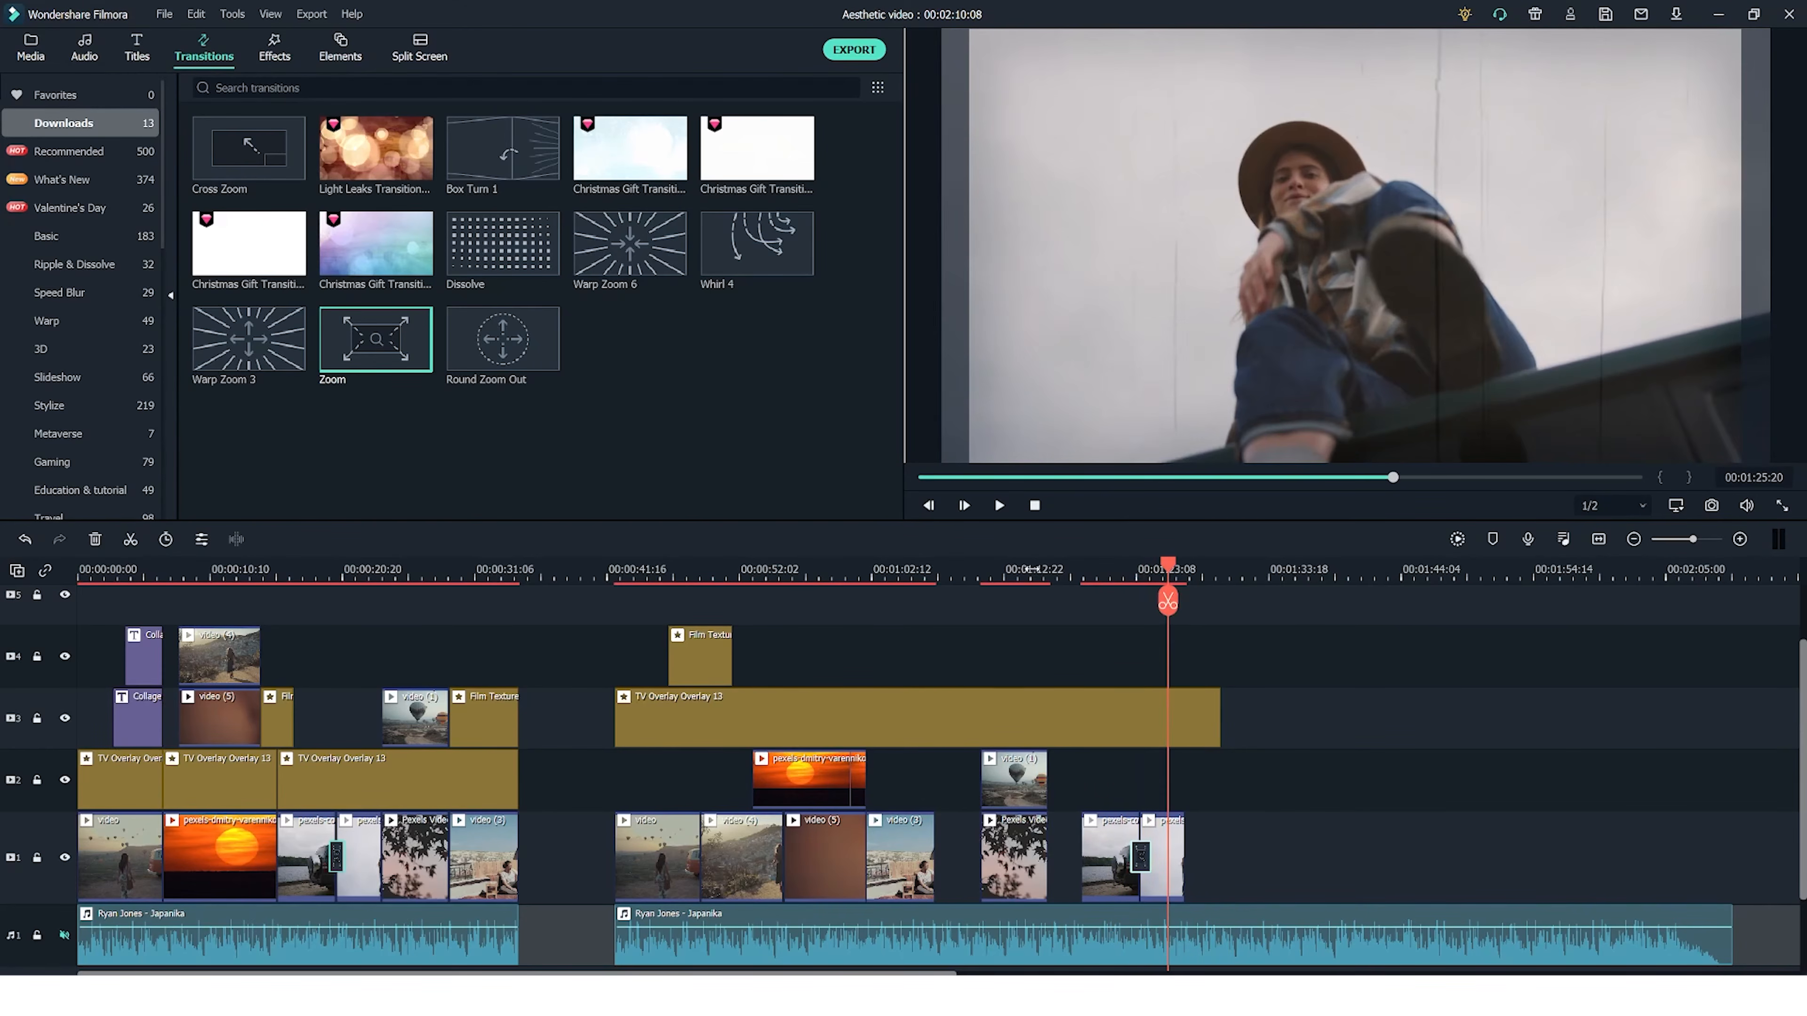
Step: Move the film texture overlay at the cut between the new sequence's first two clips down to video track 2
click(1015, 569)
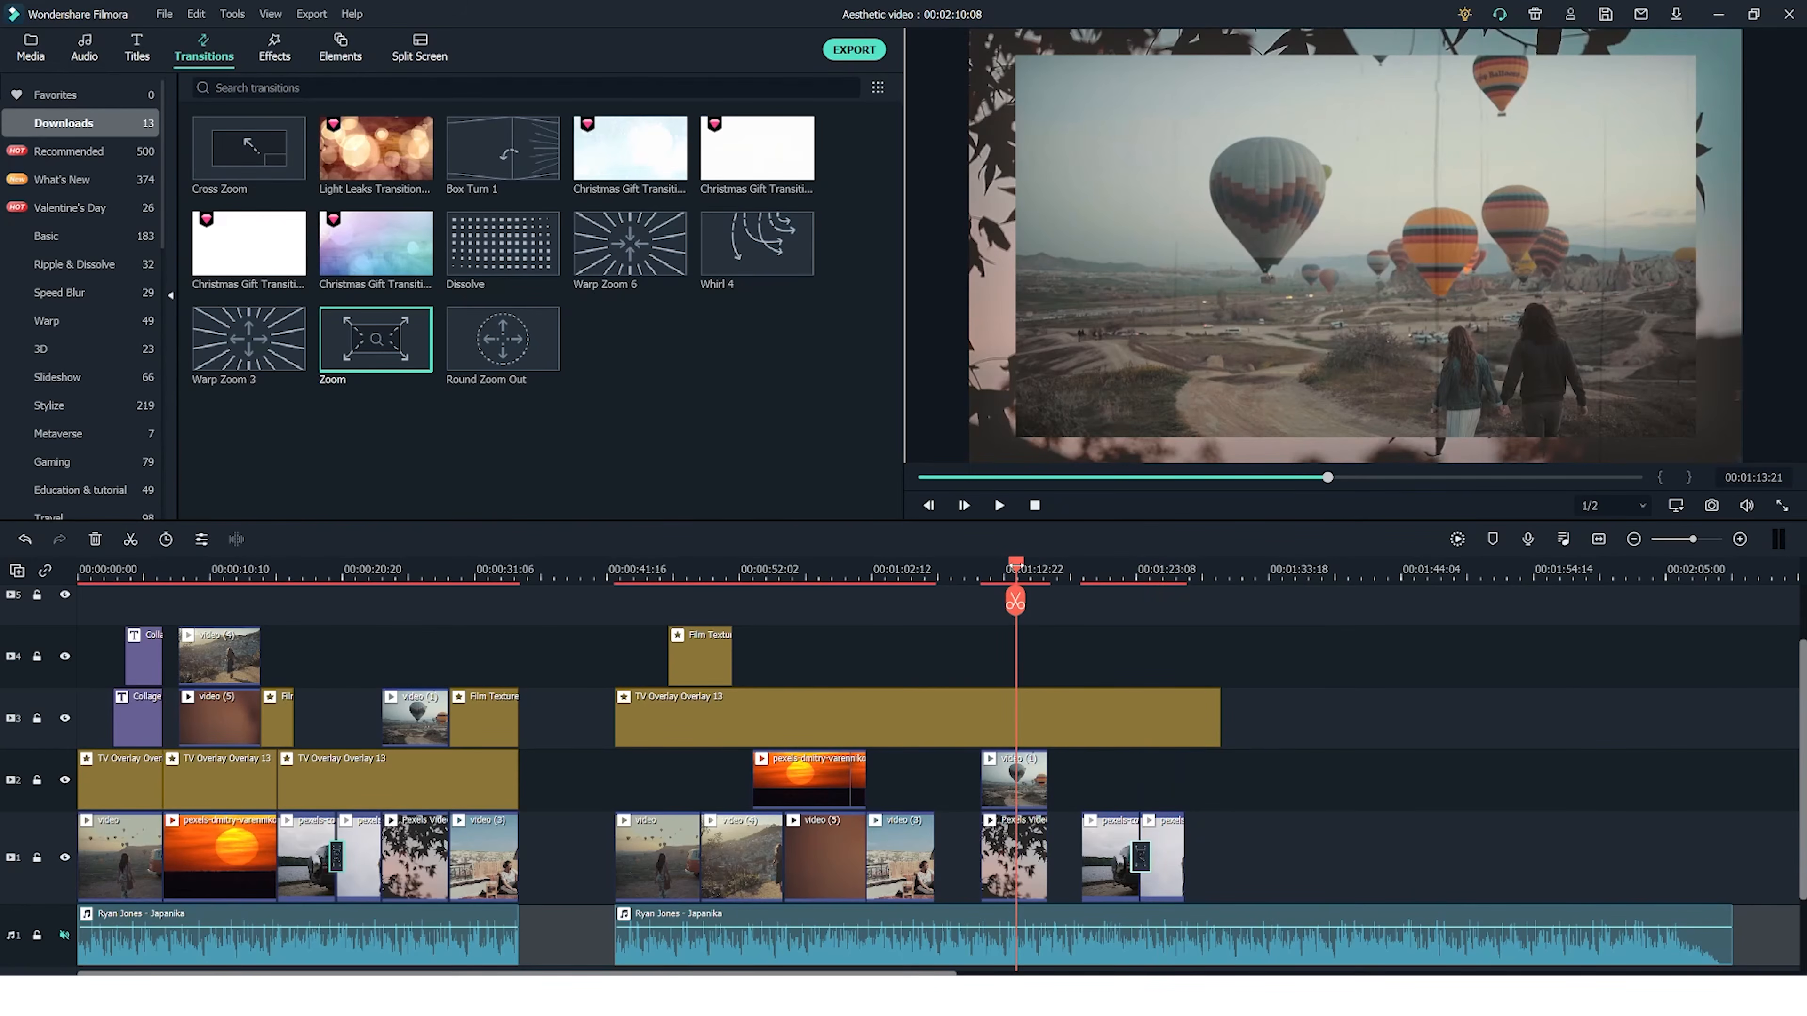
click(1303, 693)
drag(707, 669, 706, 793)
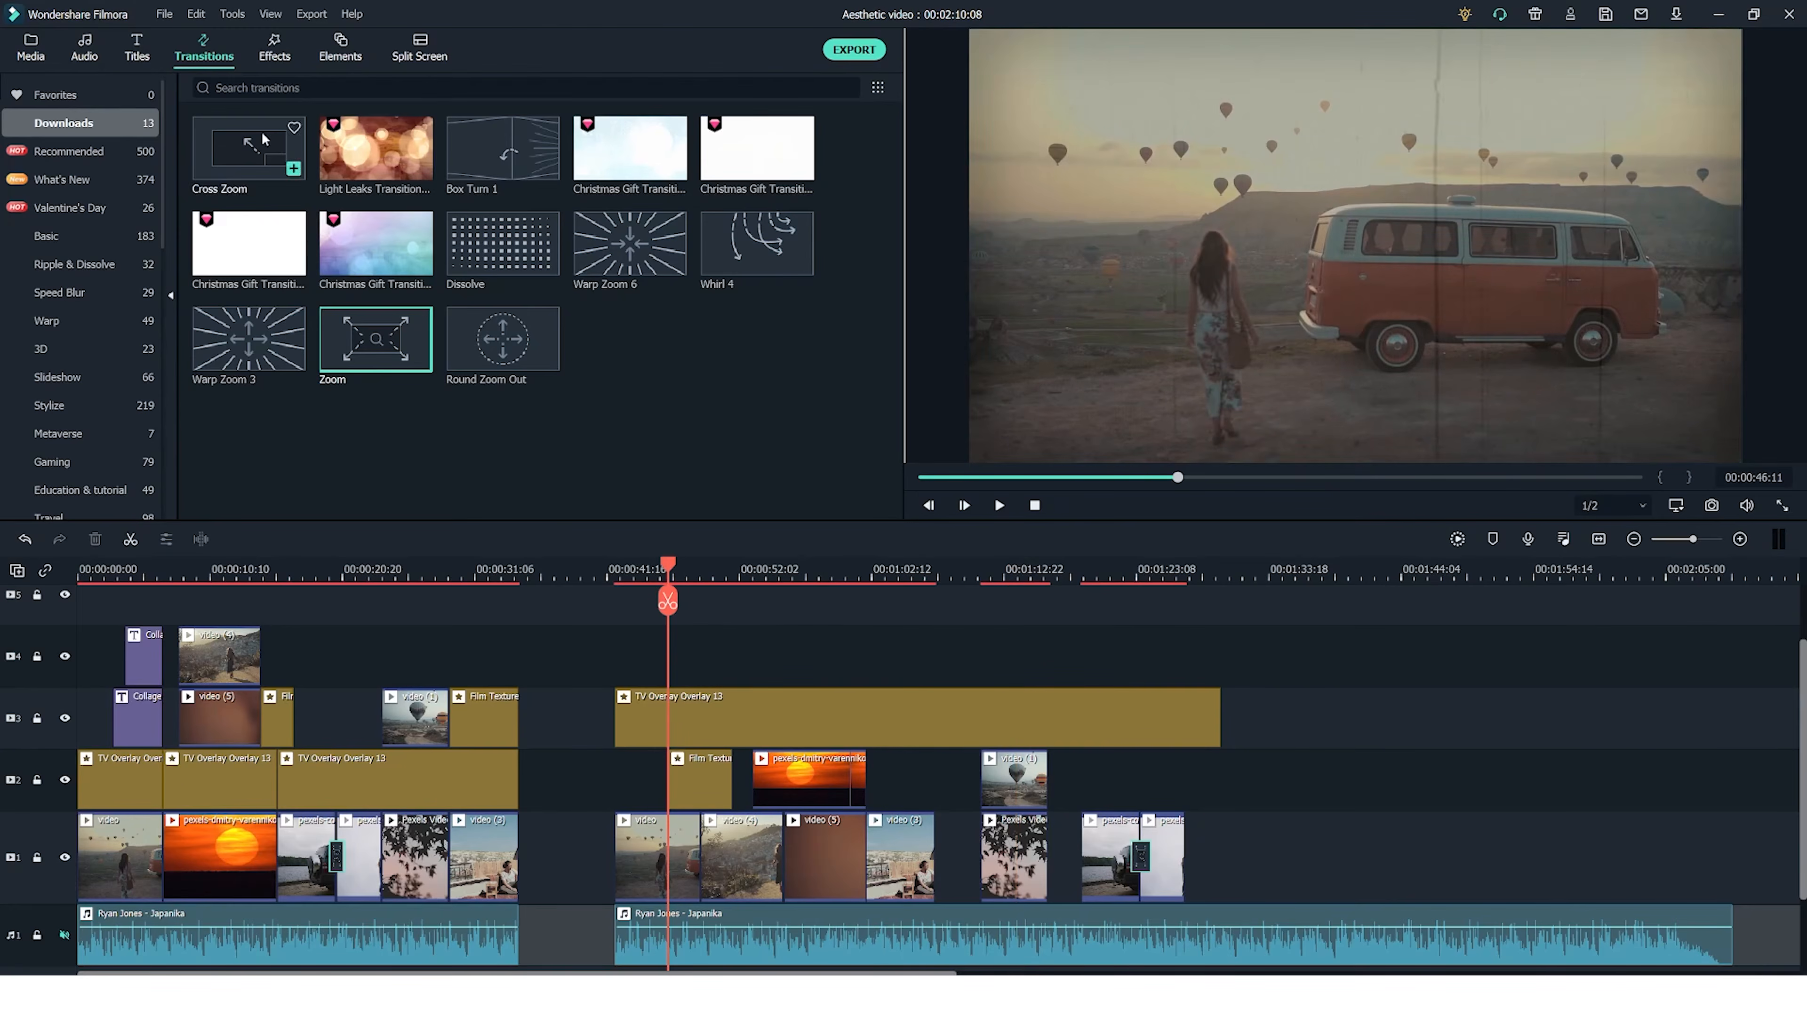
Step: Add the Filmstock Collage Paper Stickers title with the orange triangle on video track 4, spanning the new sequence's first clip
click(136, 47)
scroll(60, 496, down, 10)
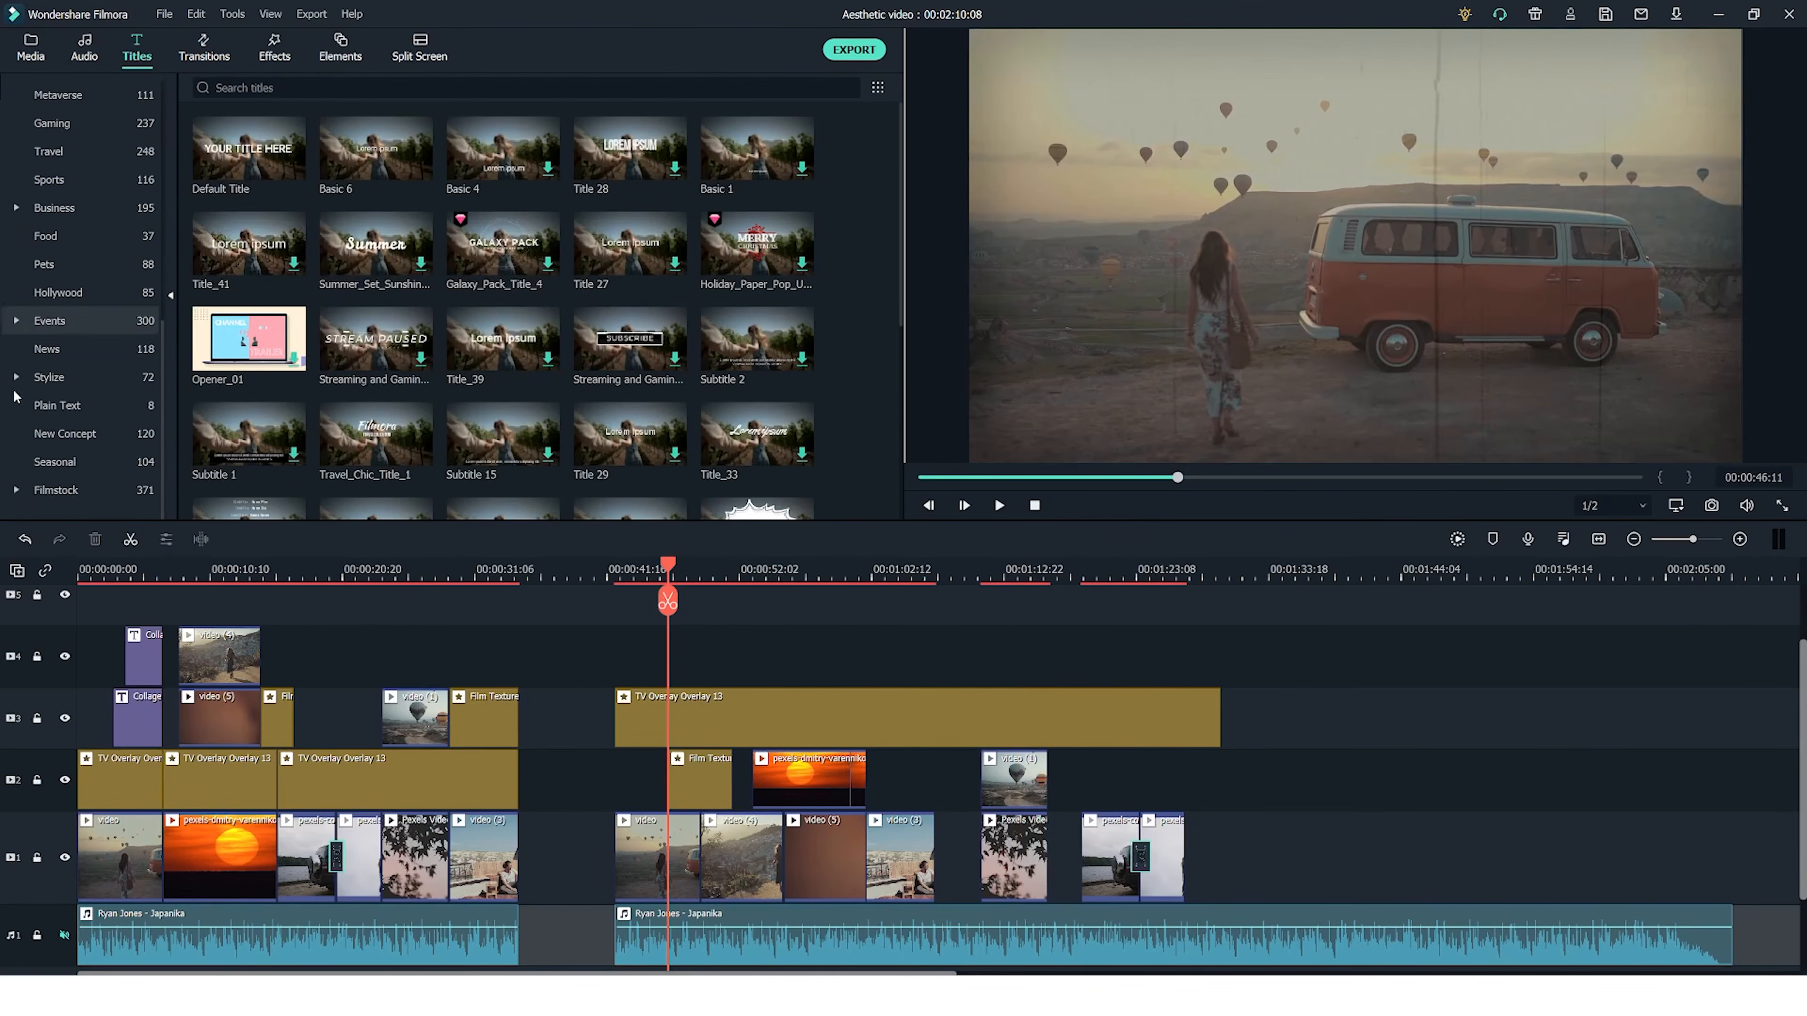
click(60, 496)
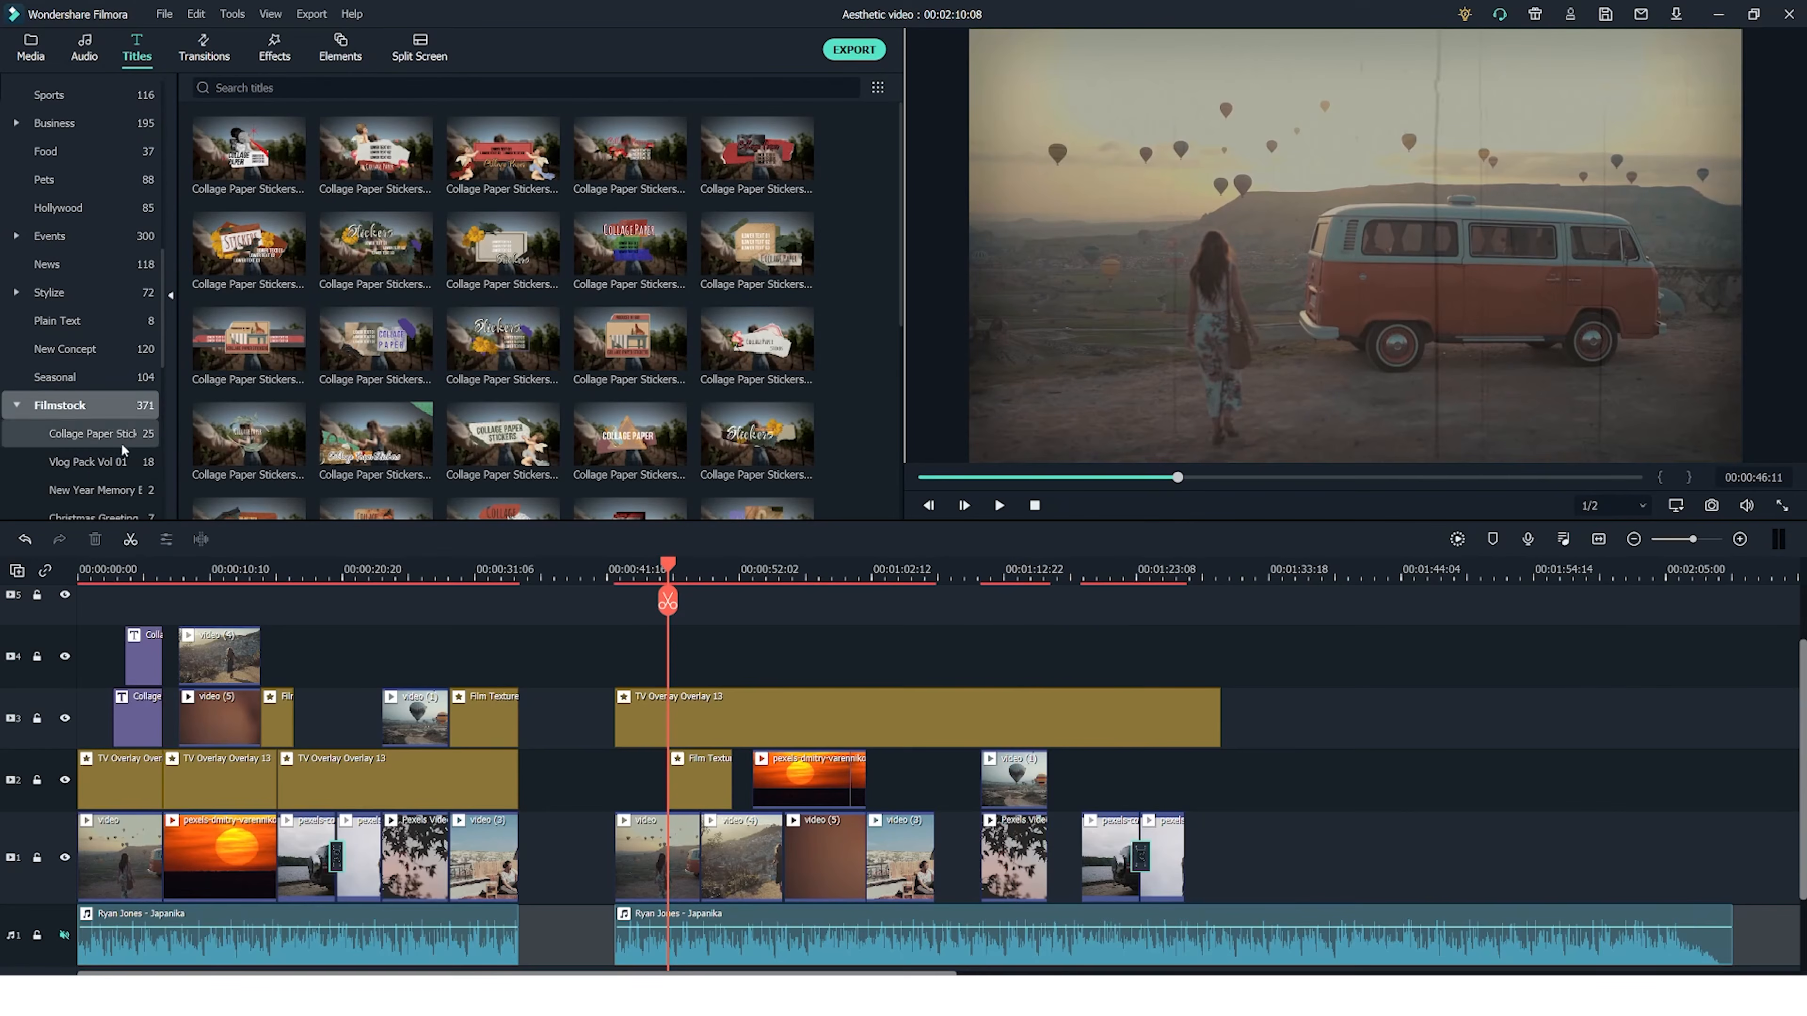
scroll(846, 300, down, 2)
scroll(847, 300, up, 2)
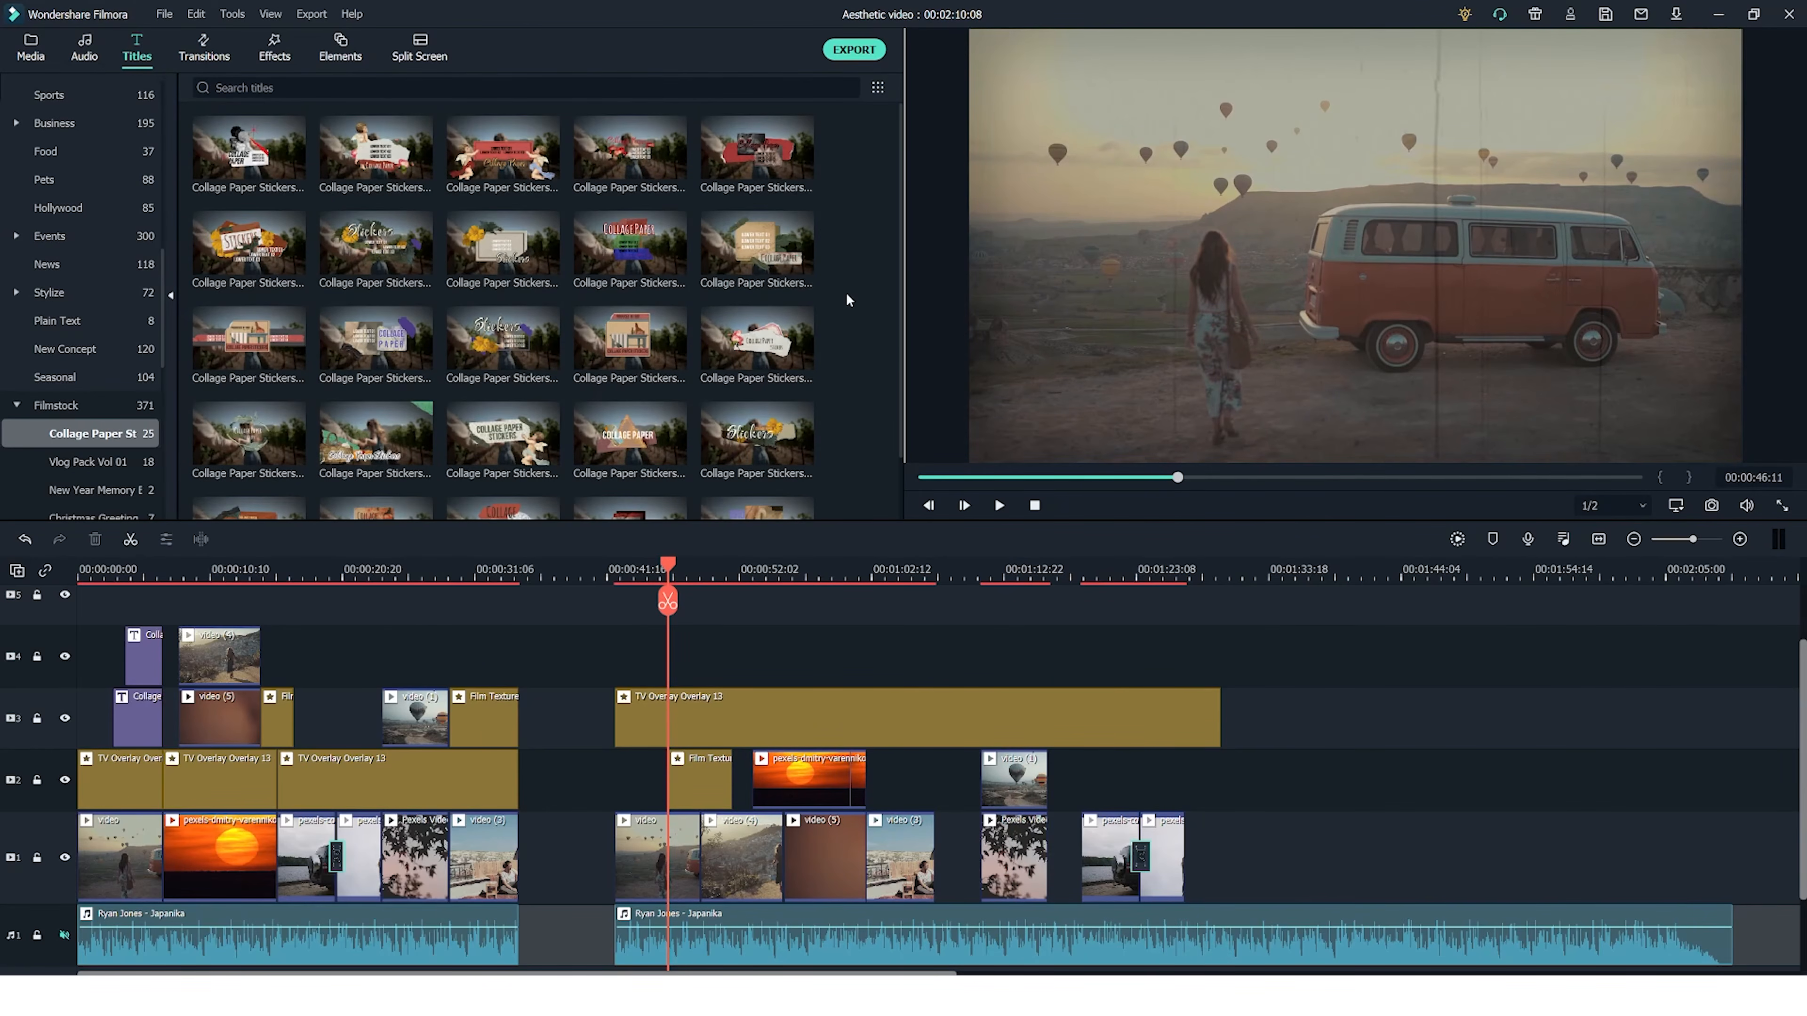
click(756, 246)
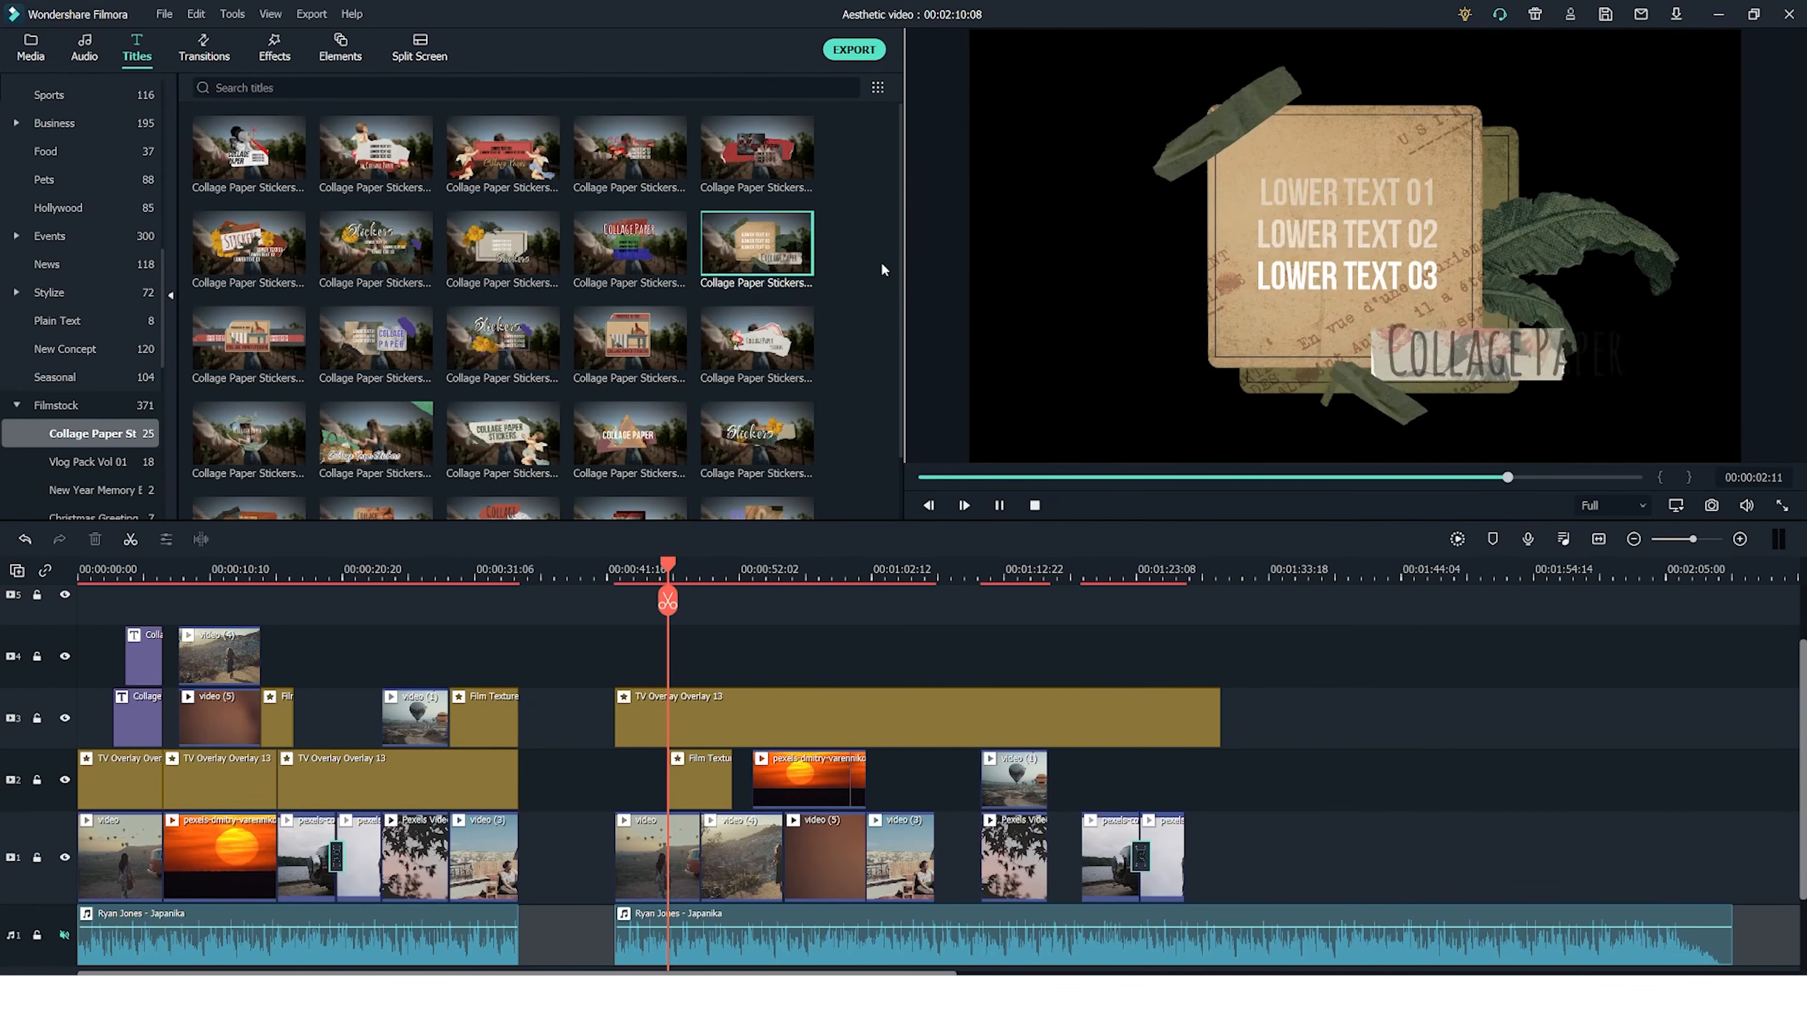
drag(627, 454, 701, 663)
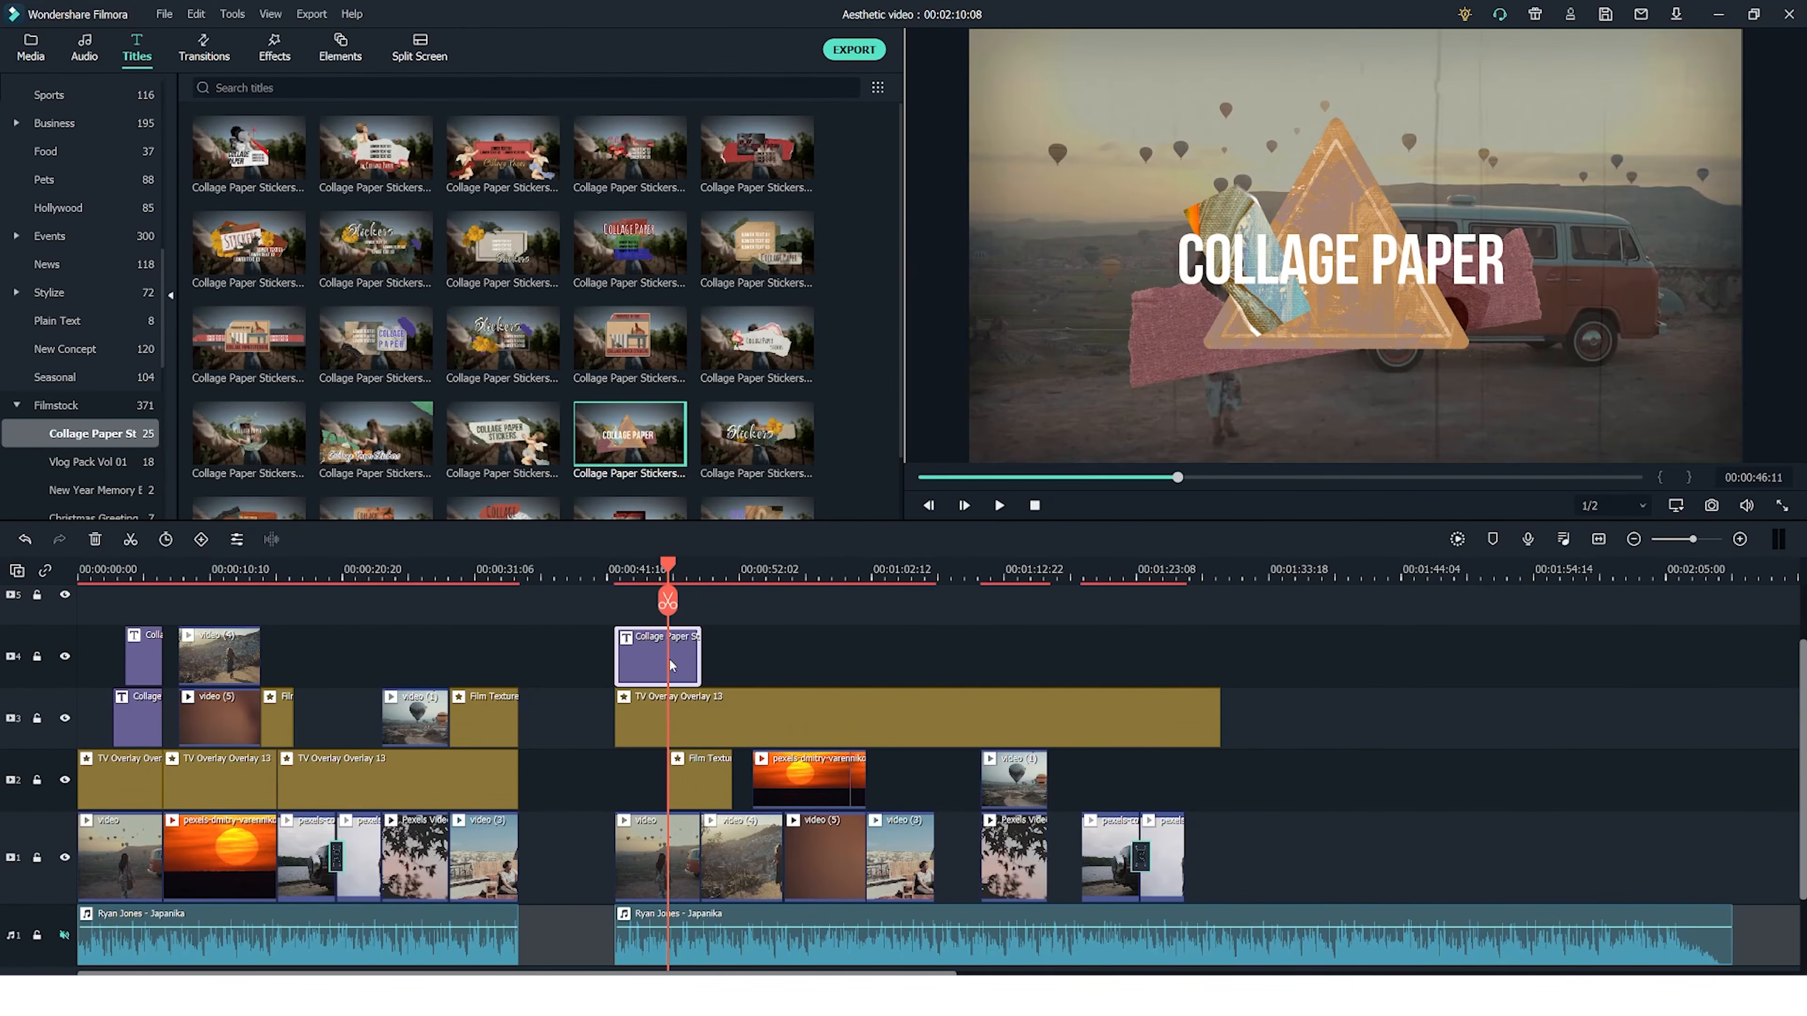
Step: Replace the text of the collage triangle title with "2021"
double_click(650, 671)
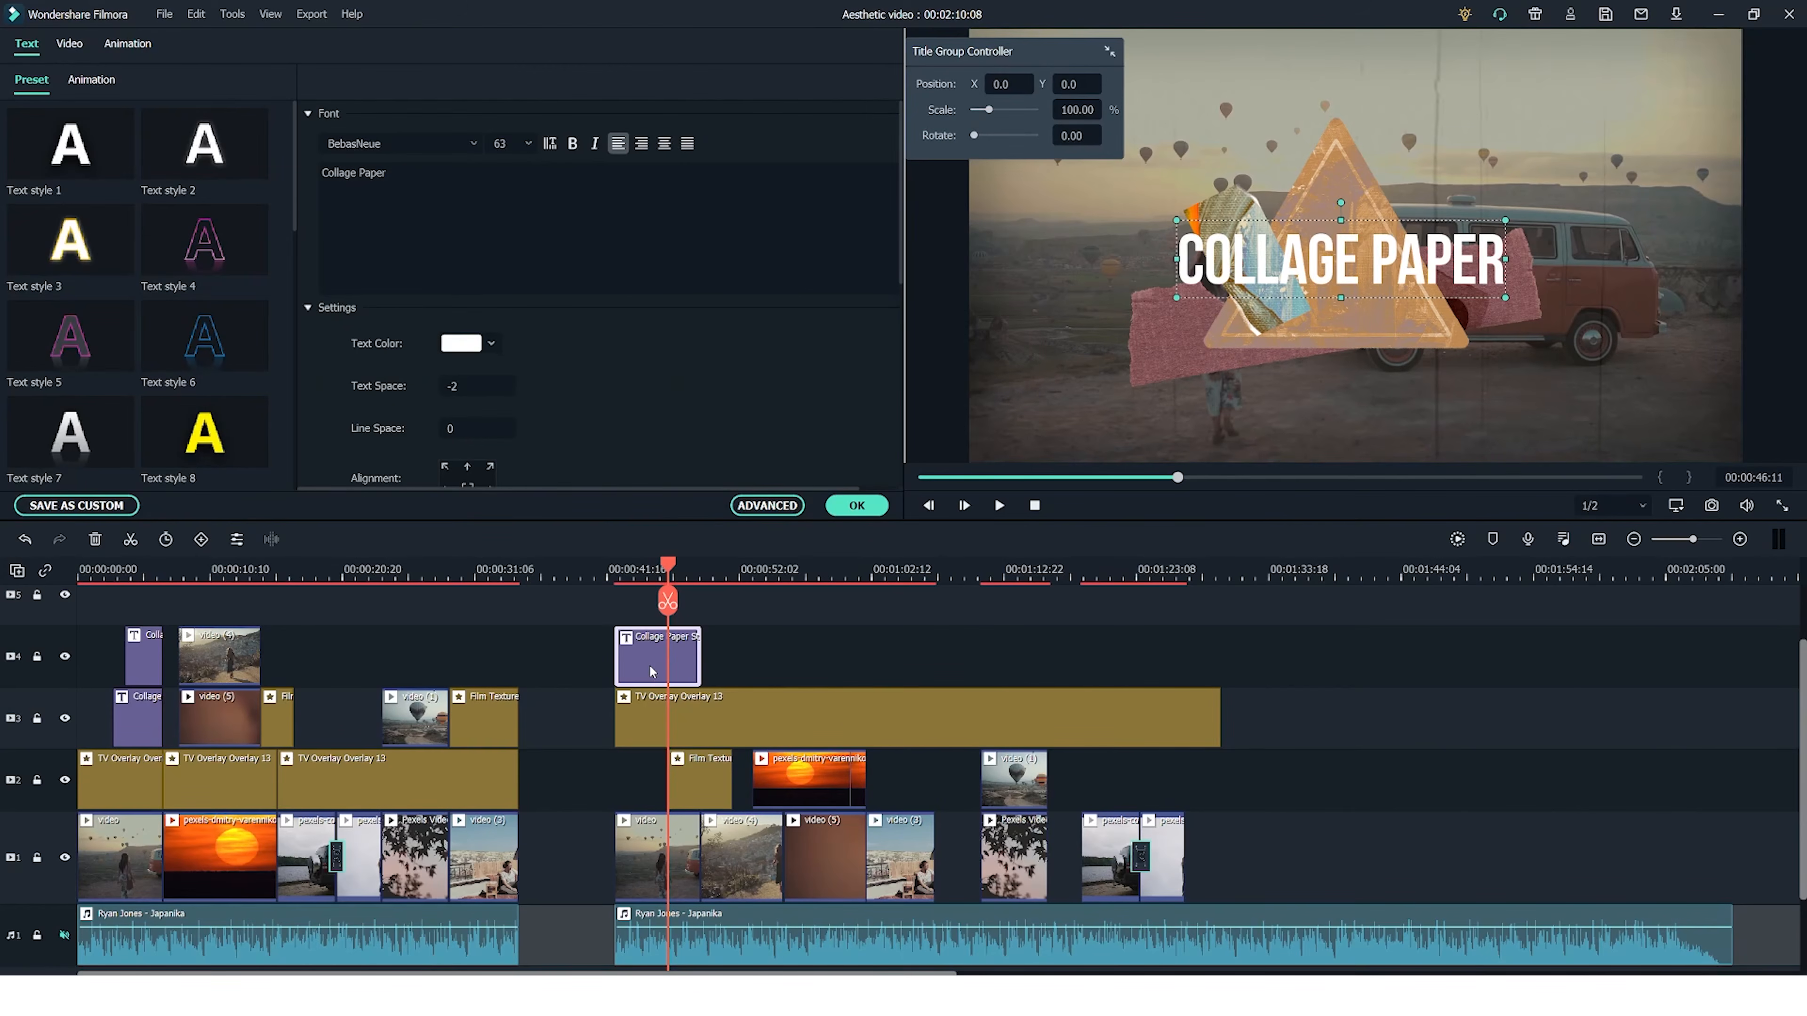
click(454, 201)
key(BackSpace)
key(BackSpace)
key(BackSpace)
key(BackSpace)
key(BackSpace)
key(BackSpace)
key(BackSpace)
key(BackSpace)
key(BackSpace)
key(BackSpace)
key(BackSpace)
key(BackSpace)
key(BackSpace)
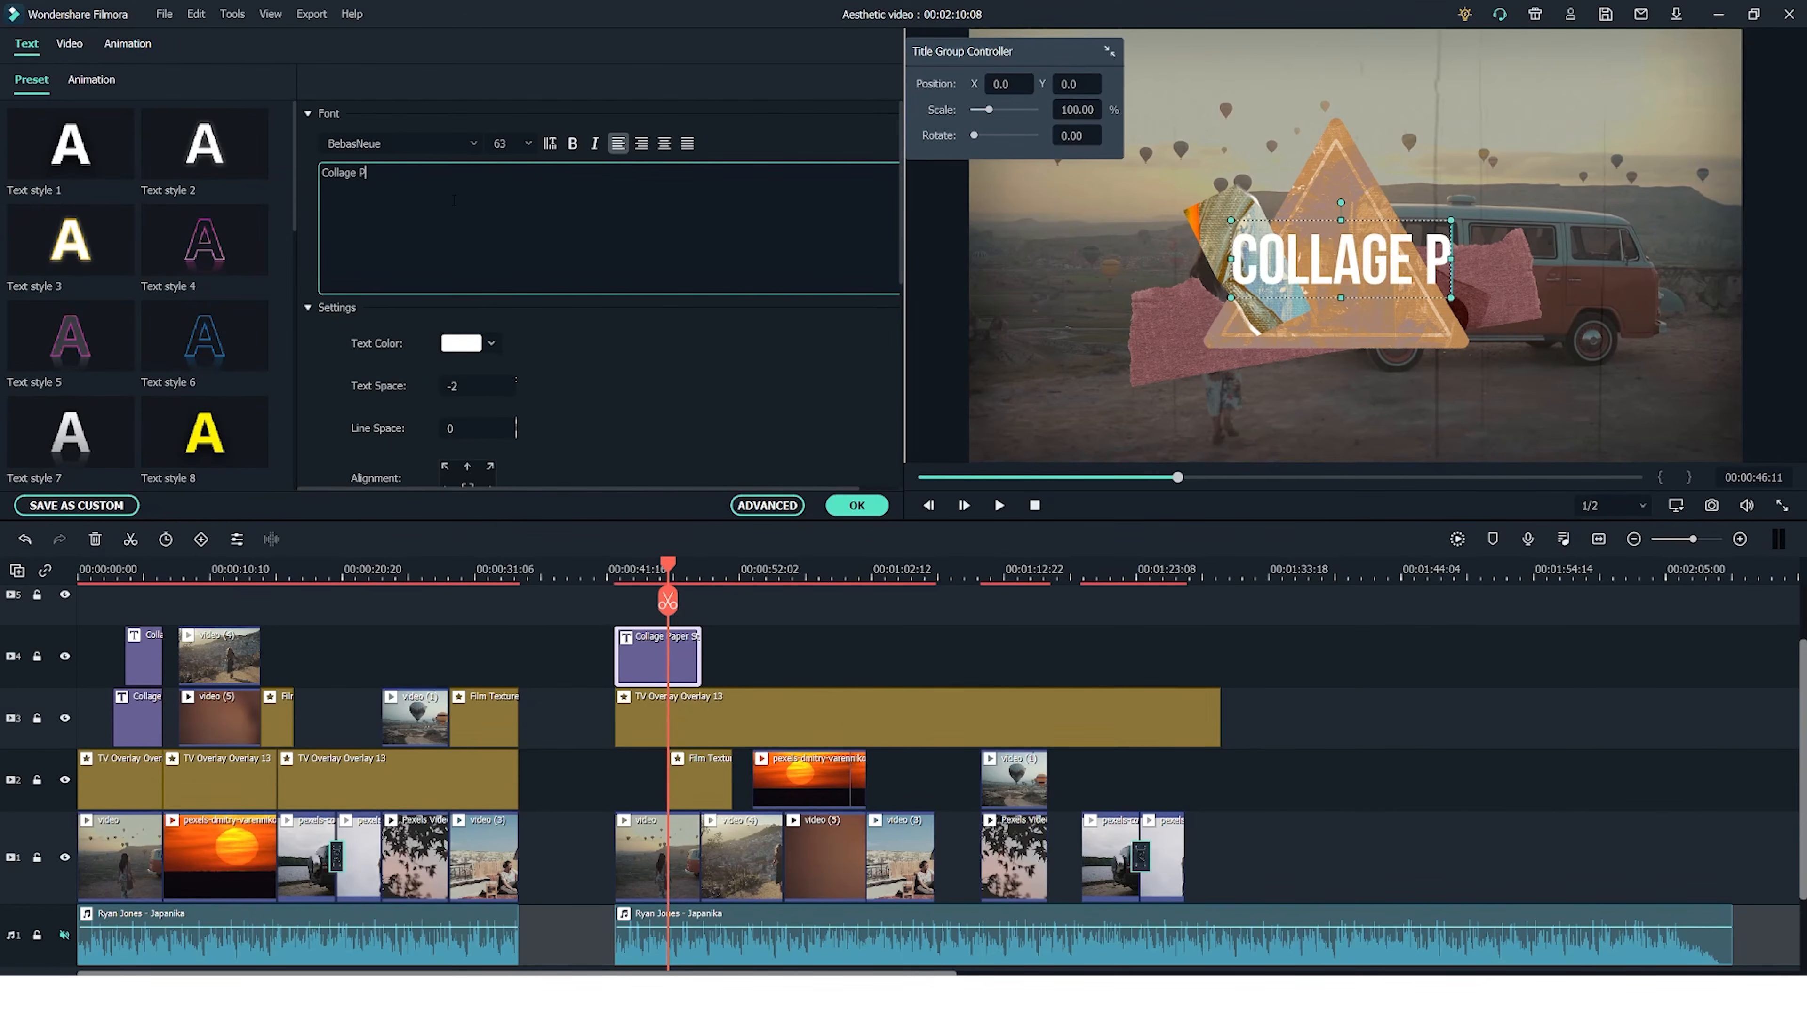
text(2021)
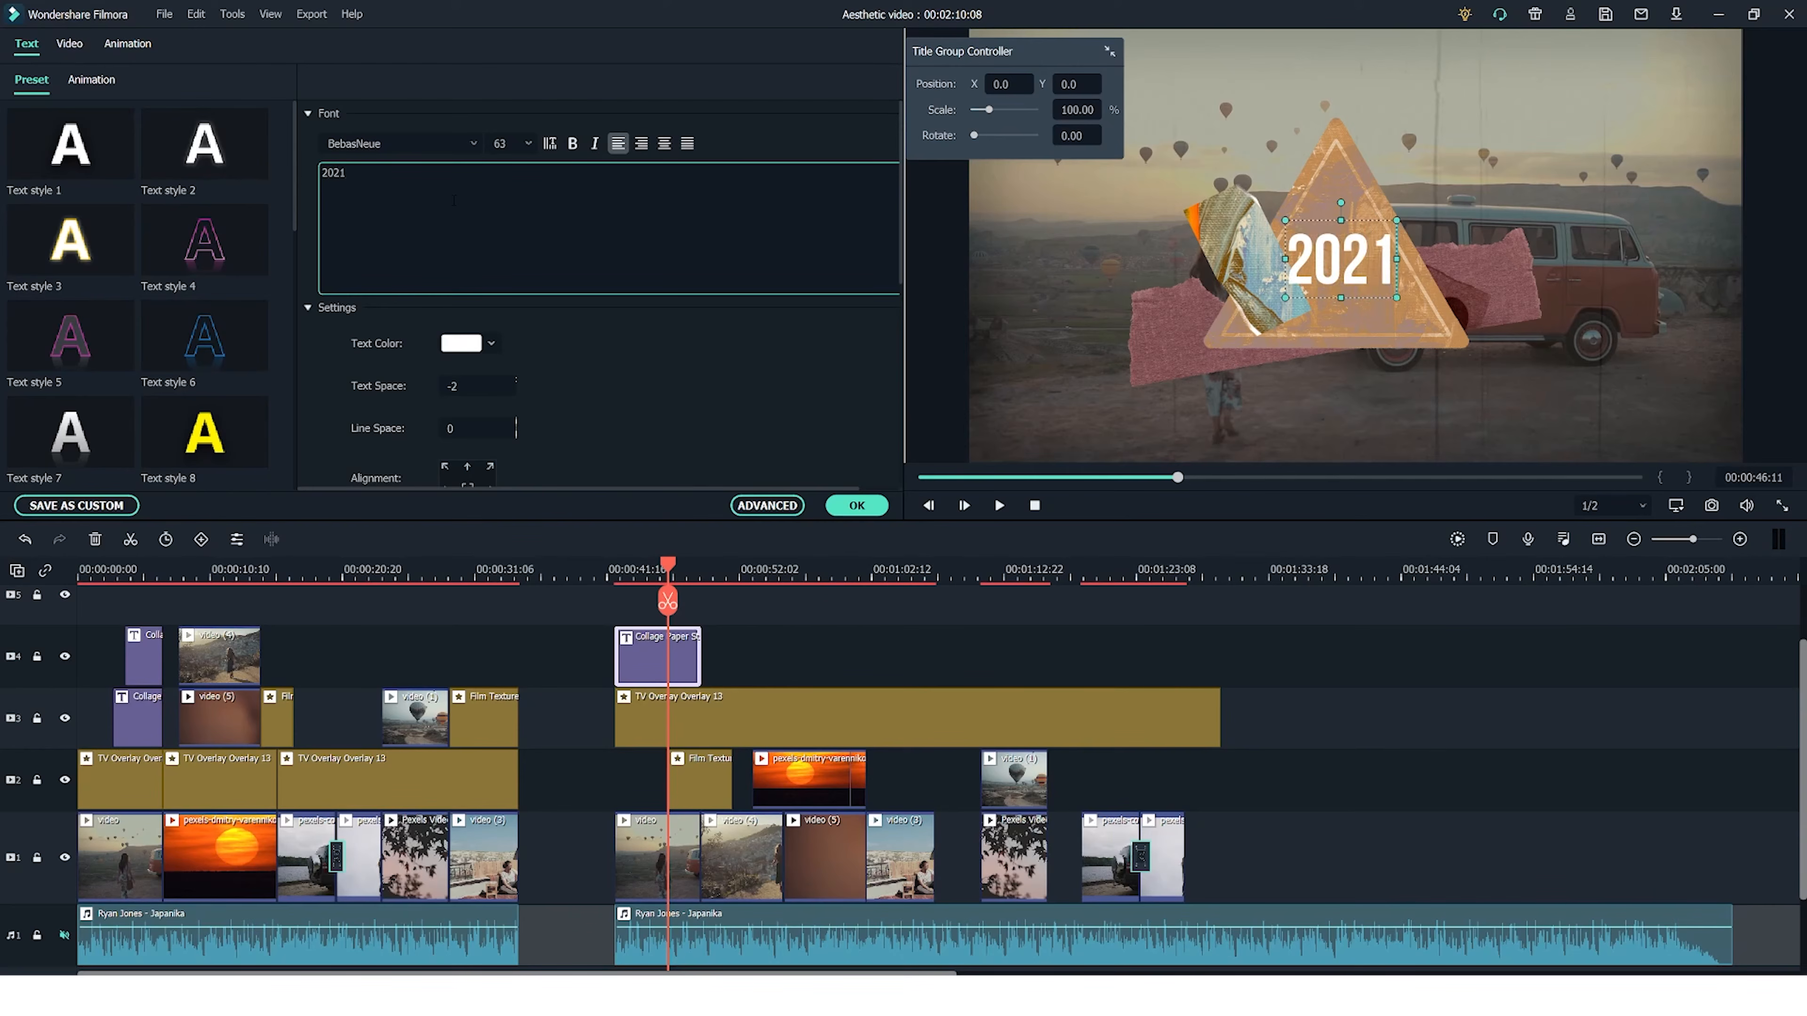
Step: Scale the whole 2021 title group to about 69.57% and position it at about X 218, Y -153, below the van
click(946, 60)
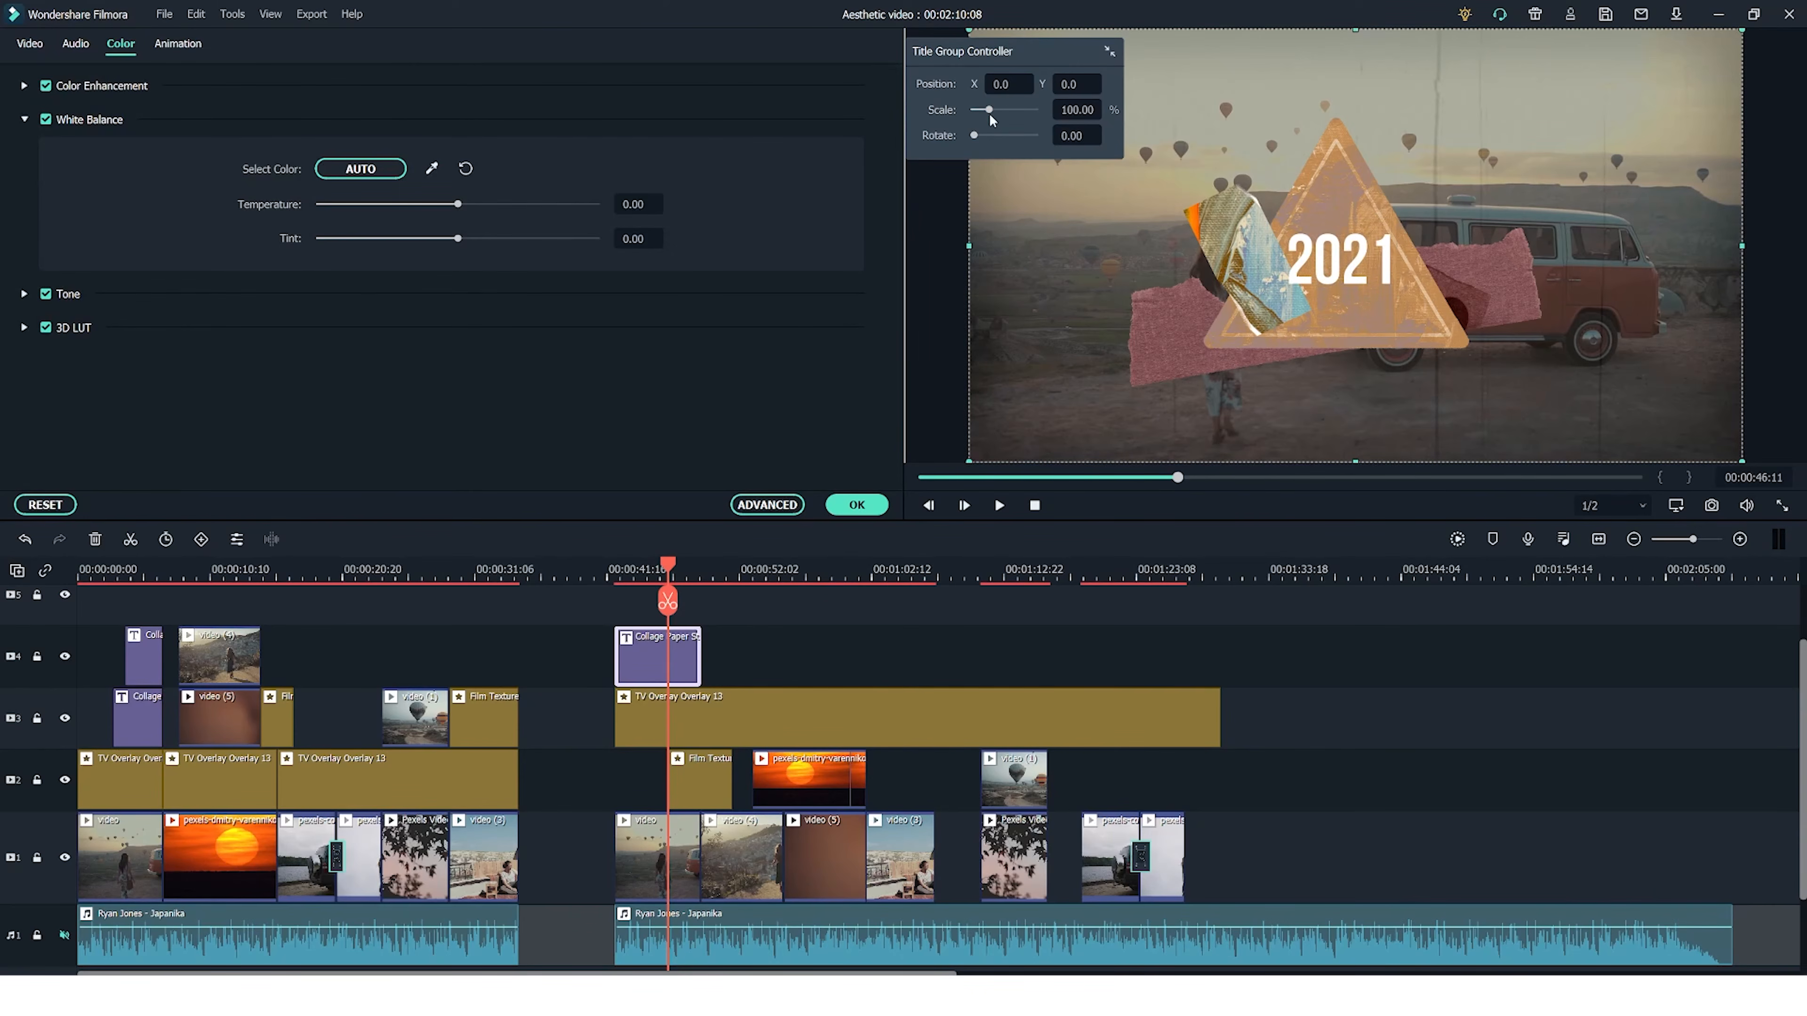
drag(988, 109, 978, 109)
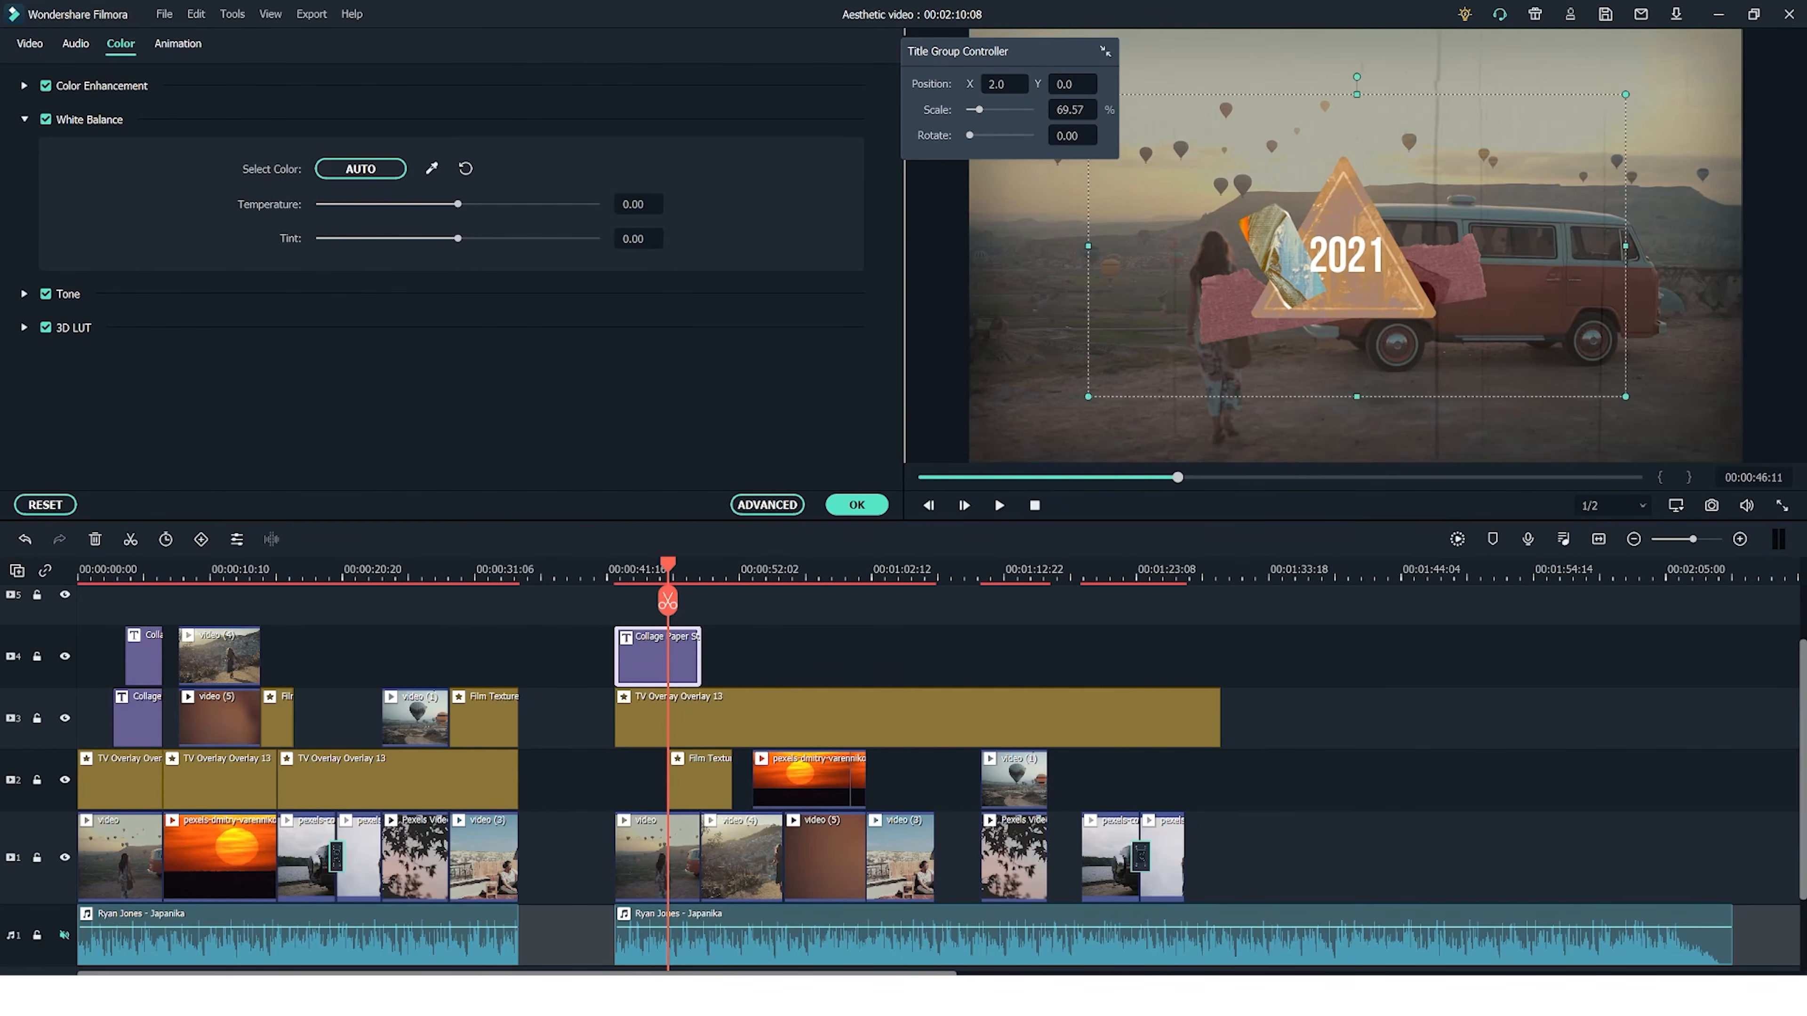
drag(1344, 256, 1208, 256)
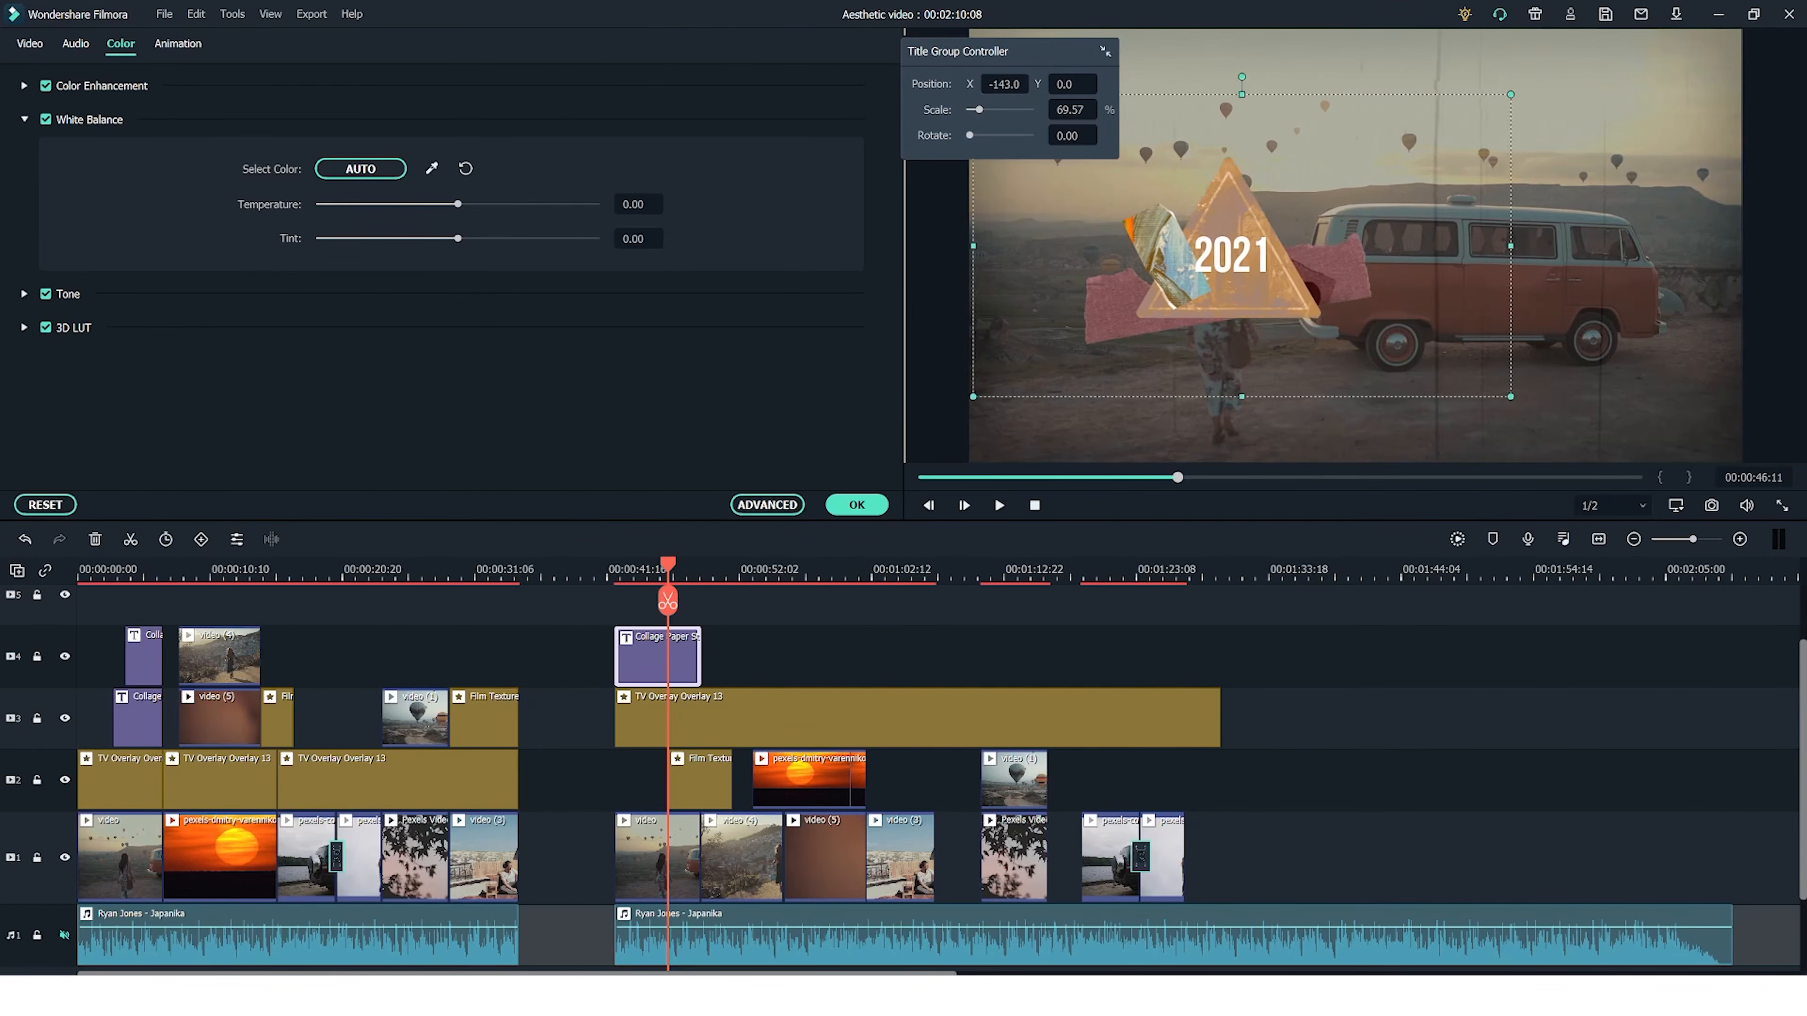
drag(1005, 84, 1086, 65)
drag(1497, 252, 1500, 371)
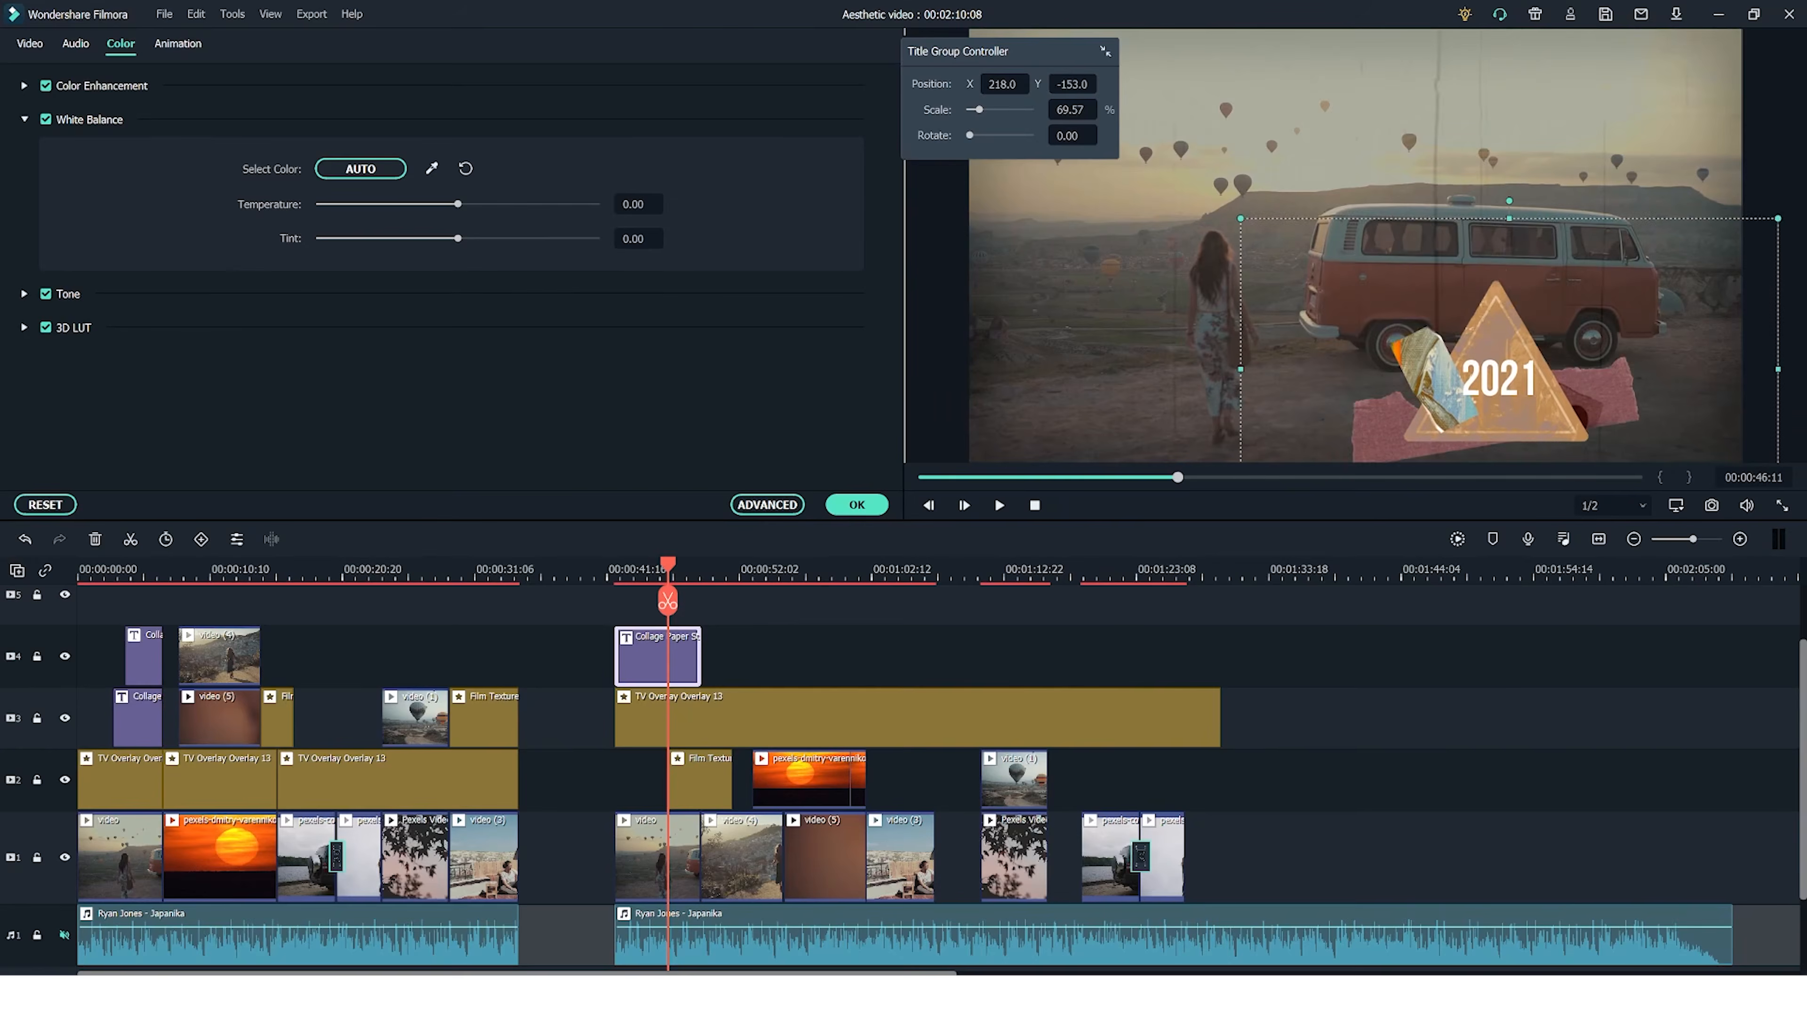